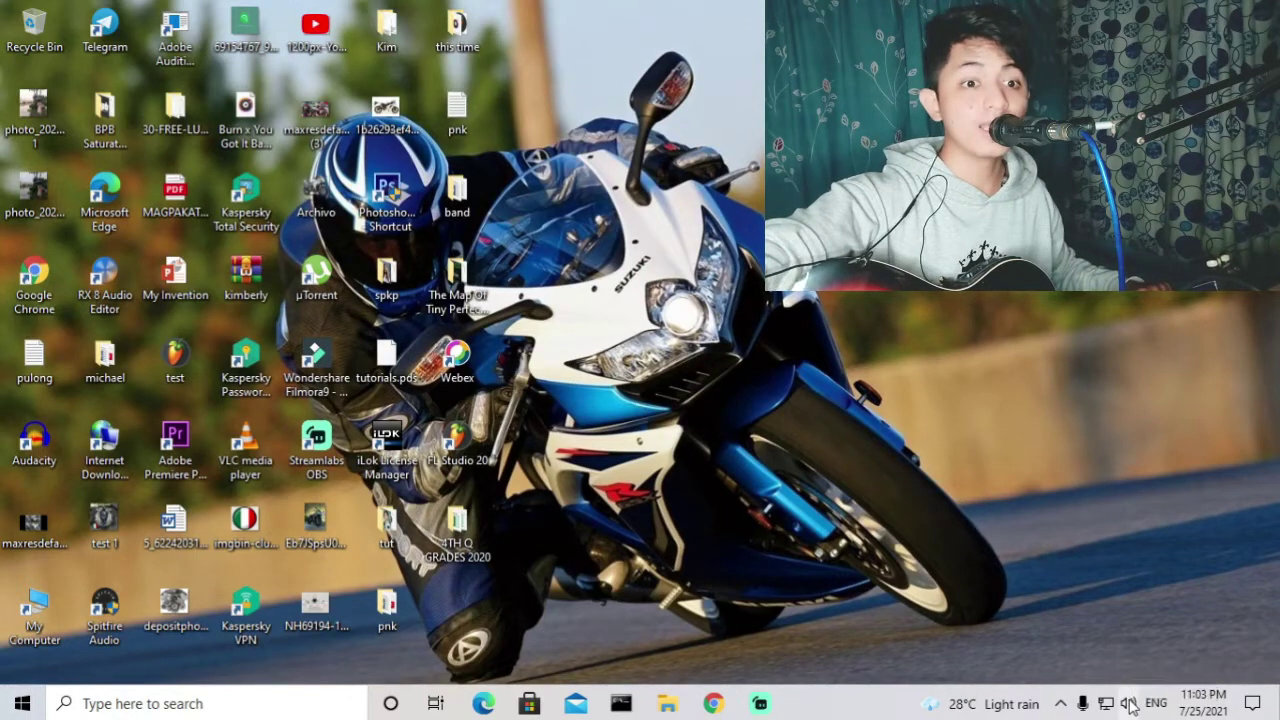
Step: Open the Windows Sound control panel from the sound settings and show its recording devices
right_click(1130, 704)
left_click(1113, 555)
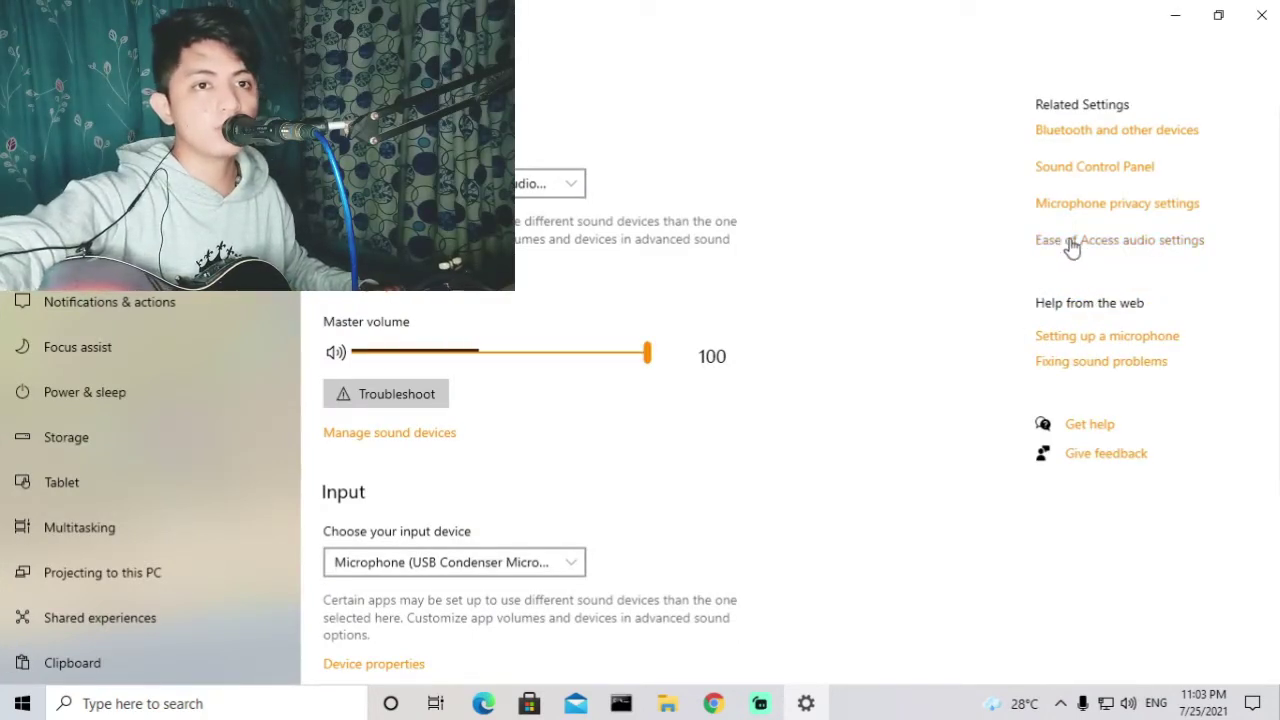
left_click(1040, 168)
left_click_drag(280, 101, 357, 84)
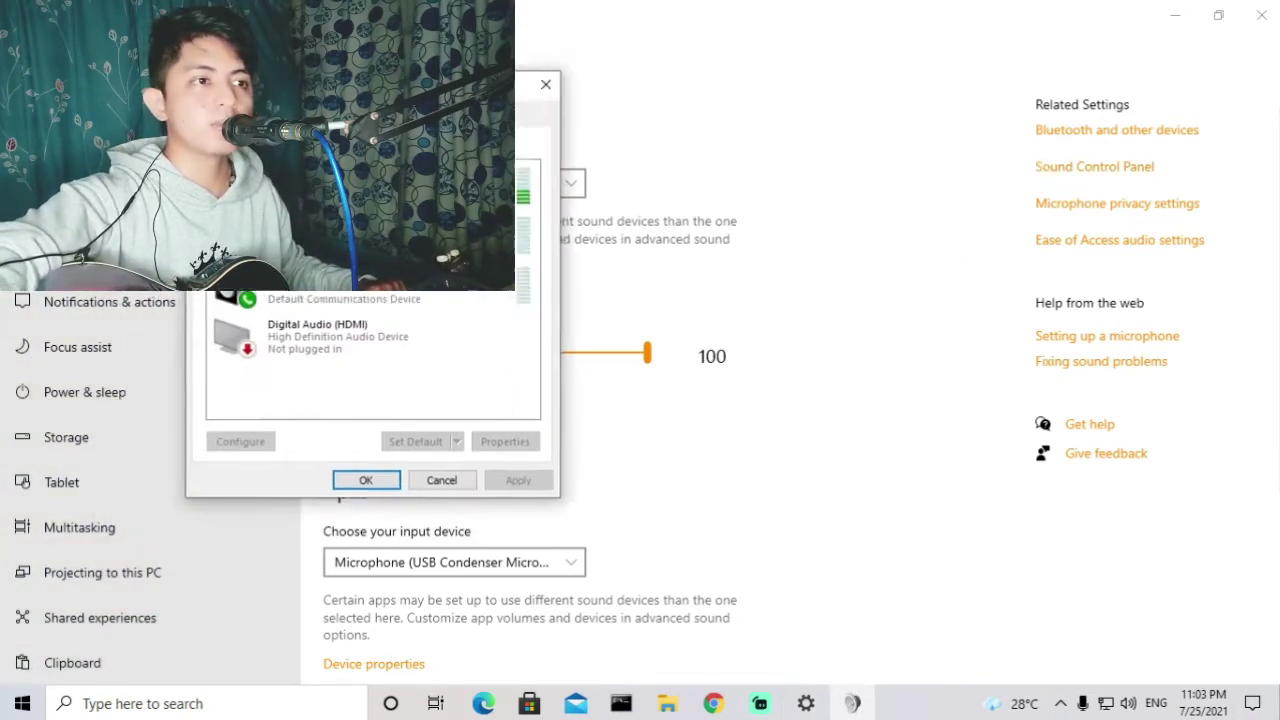
left_click_drag(472, 91, 838, 140)
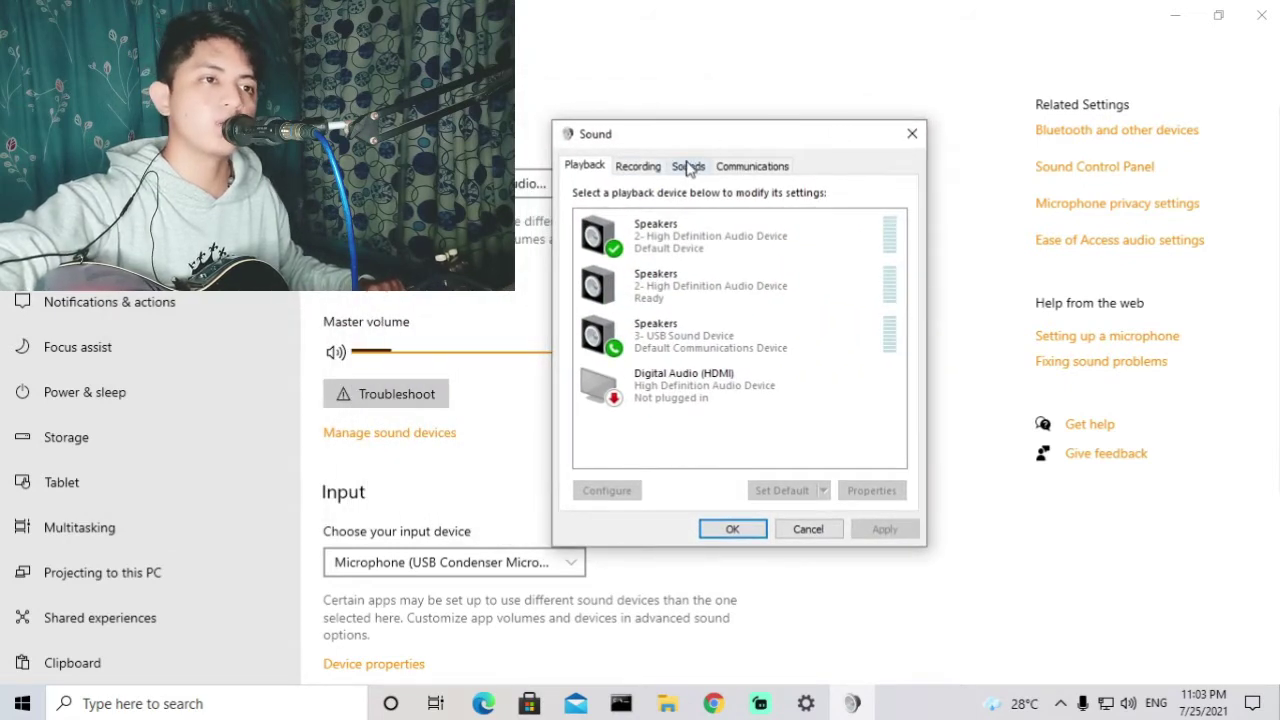
left_click(645, 167)
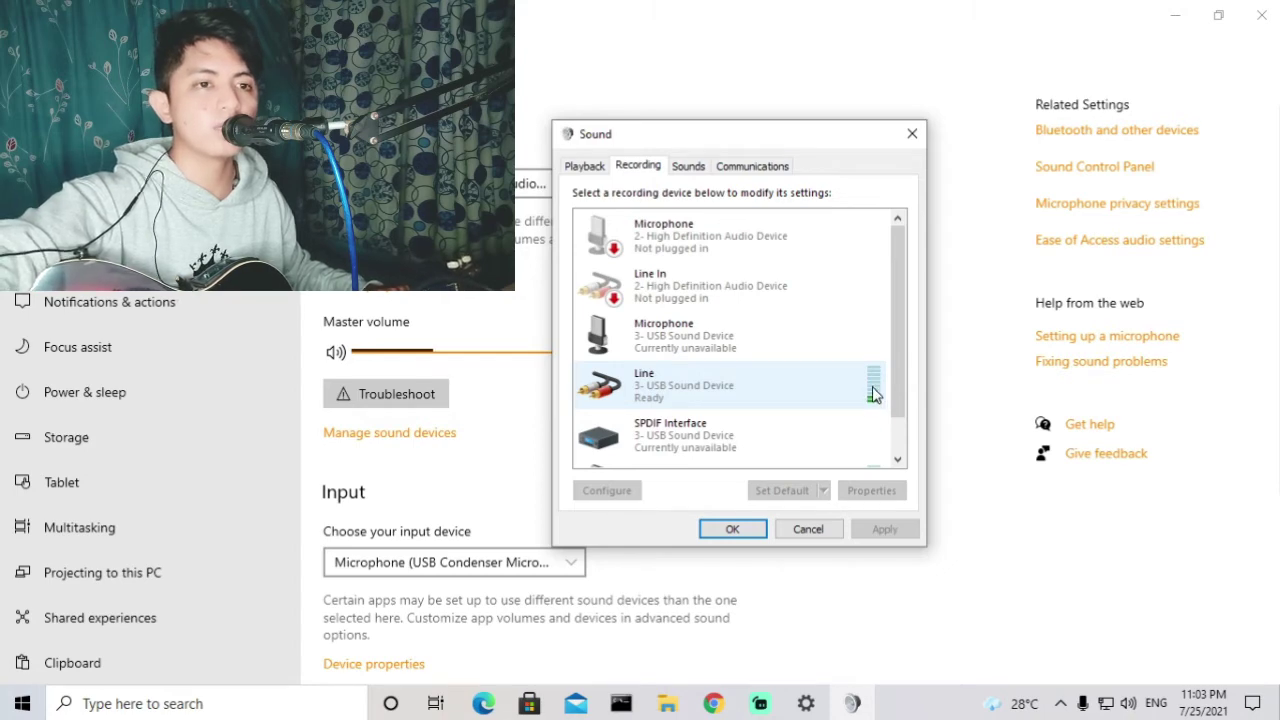
Step: Disable "Listen to this device" for the Line input of the USB Sound Device and apply the change
double_click(822, 385)
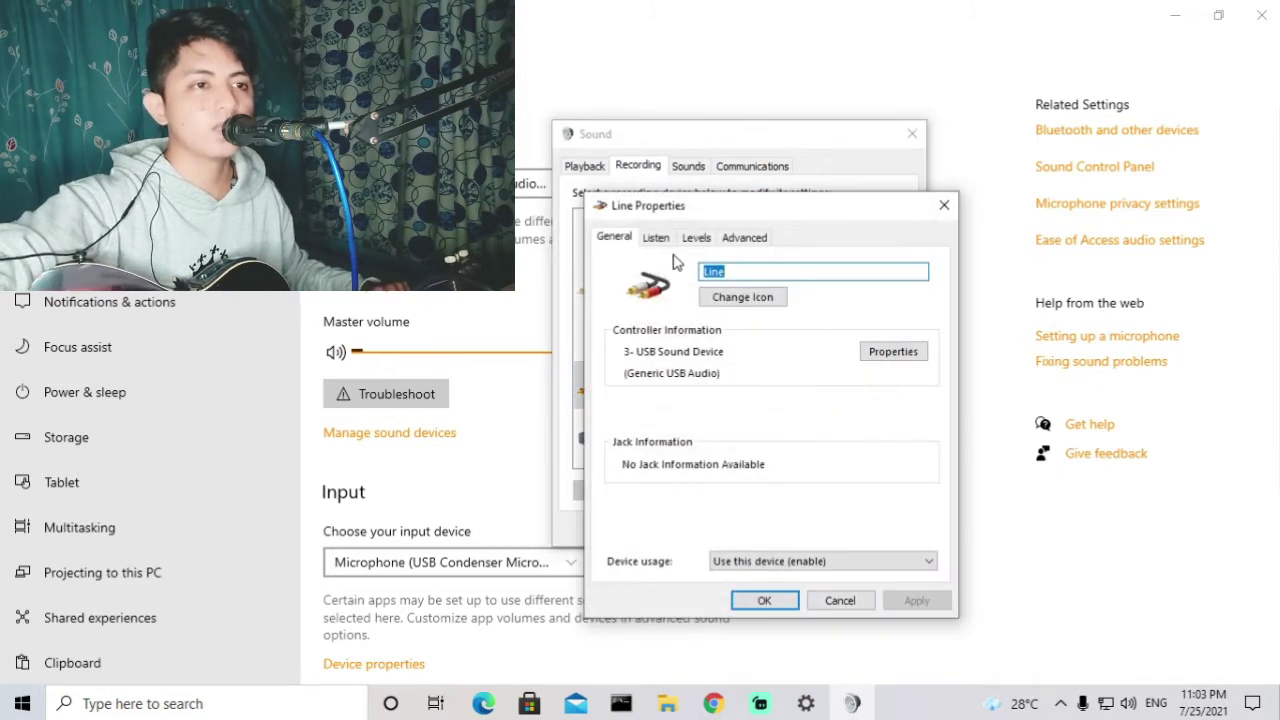
left_click(655, 238)
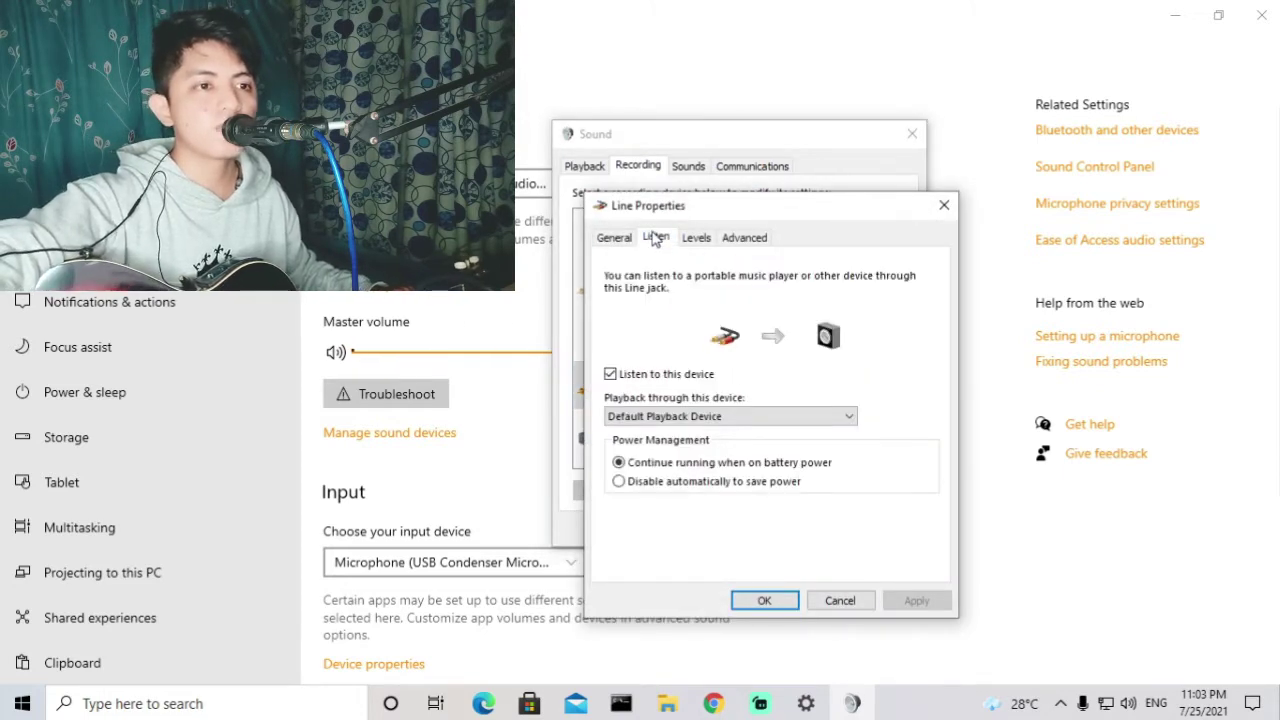
left_click(681, 379)
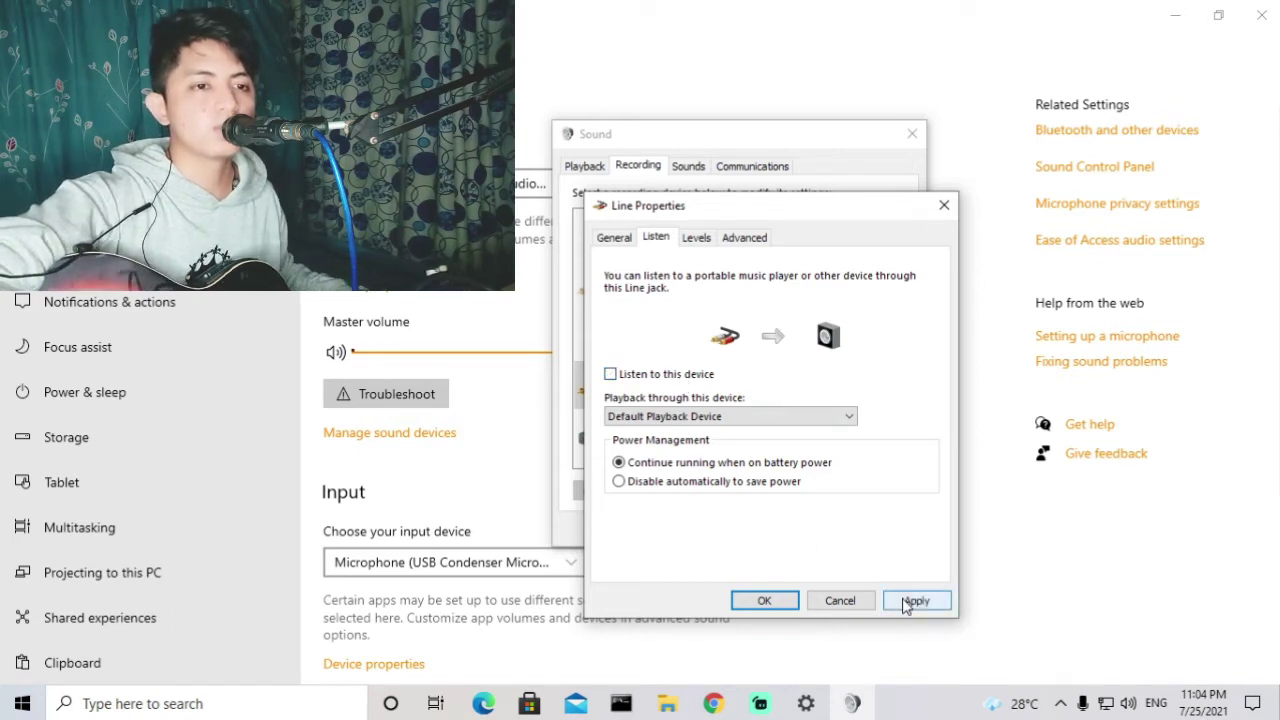
left_click(905, 605)
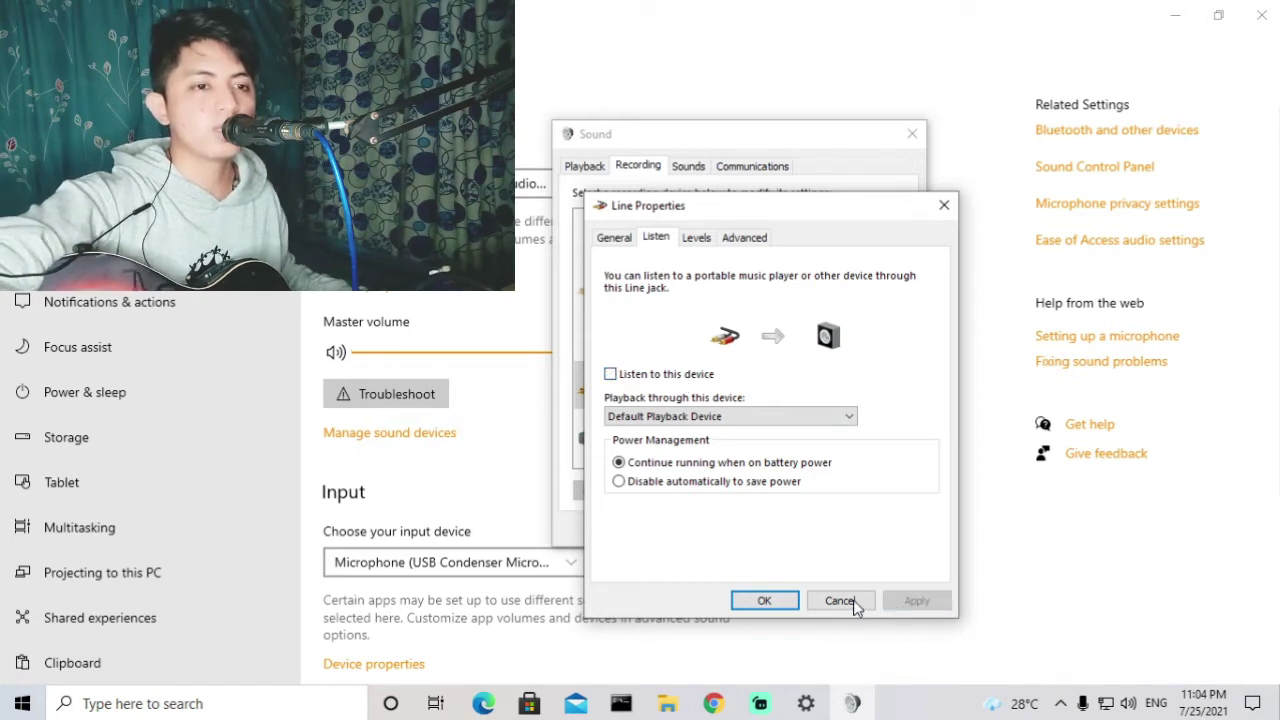
Step: Review the Line input's level and its default sample format options, and close all the sound settings windows
left_click(697, 240)
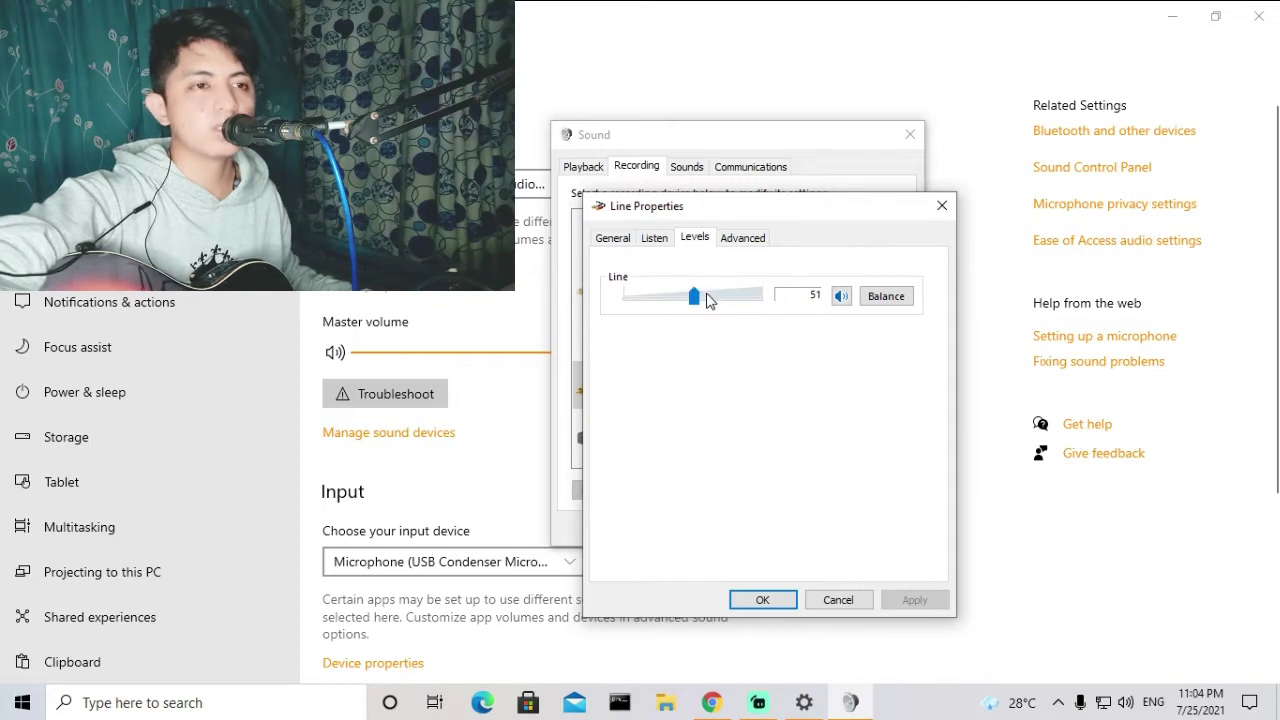
left_click(736, 240)
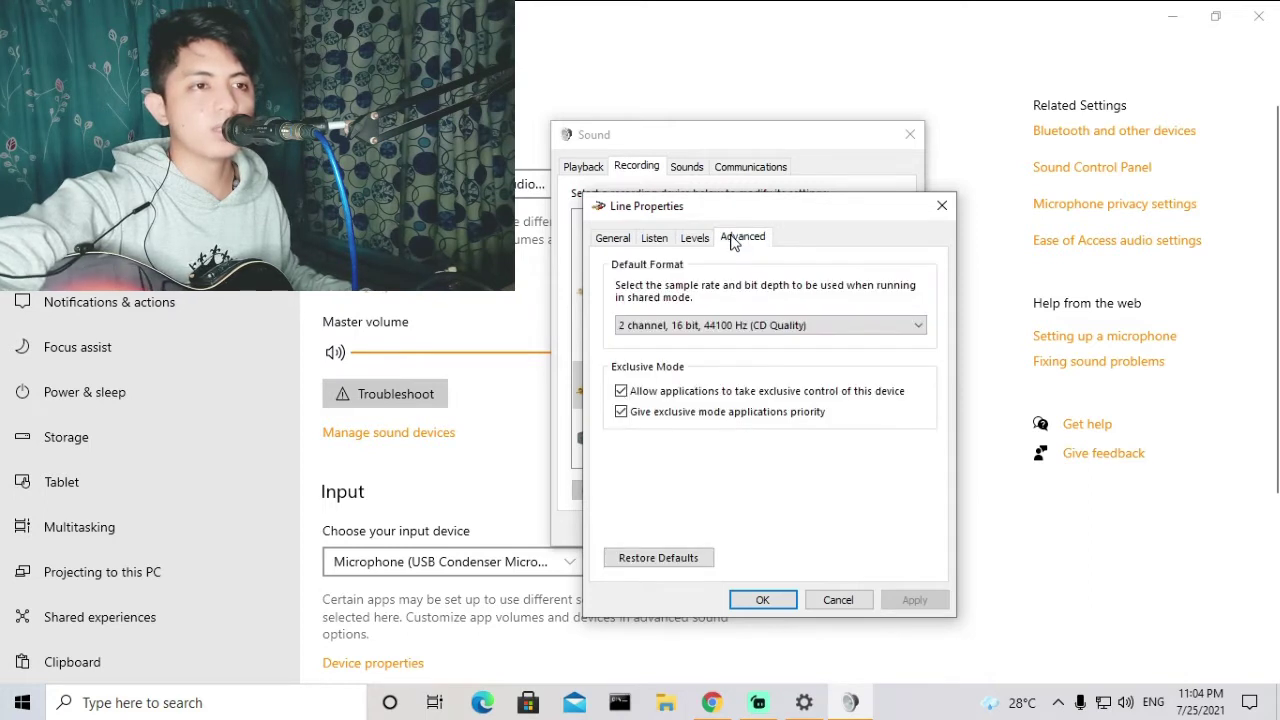
left_click(786, 327)
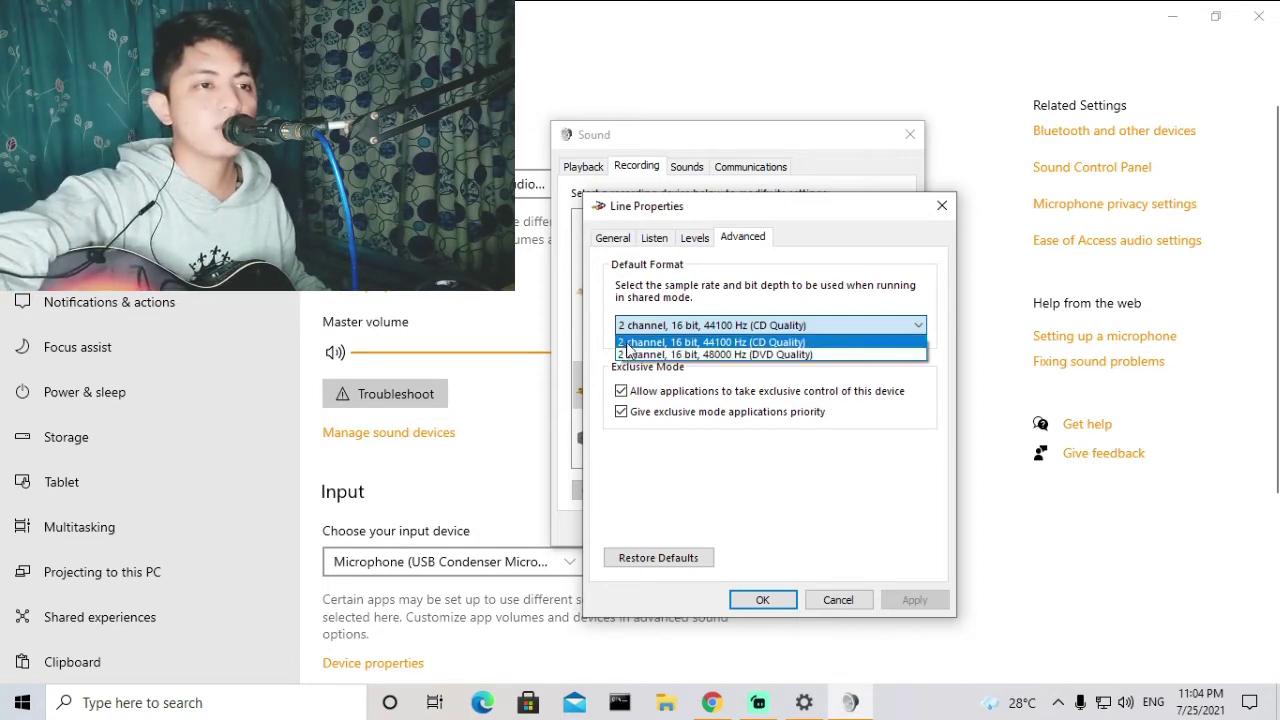
left_click(835, 236)
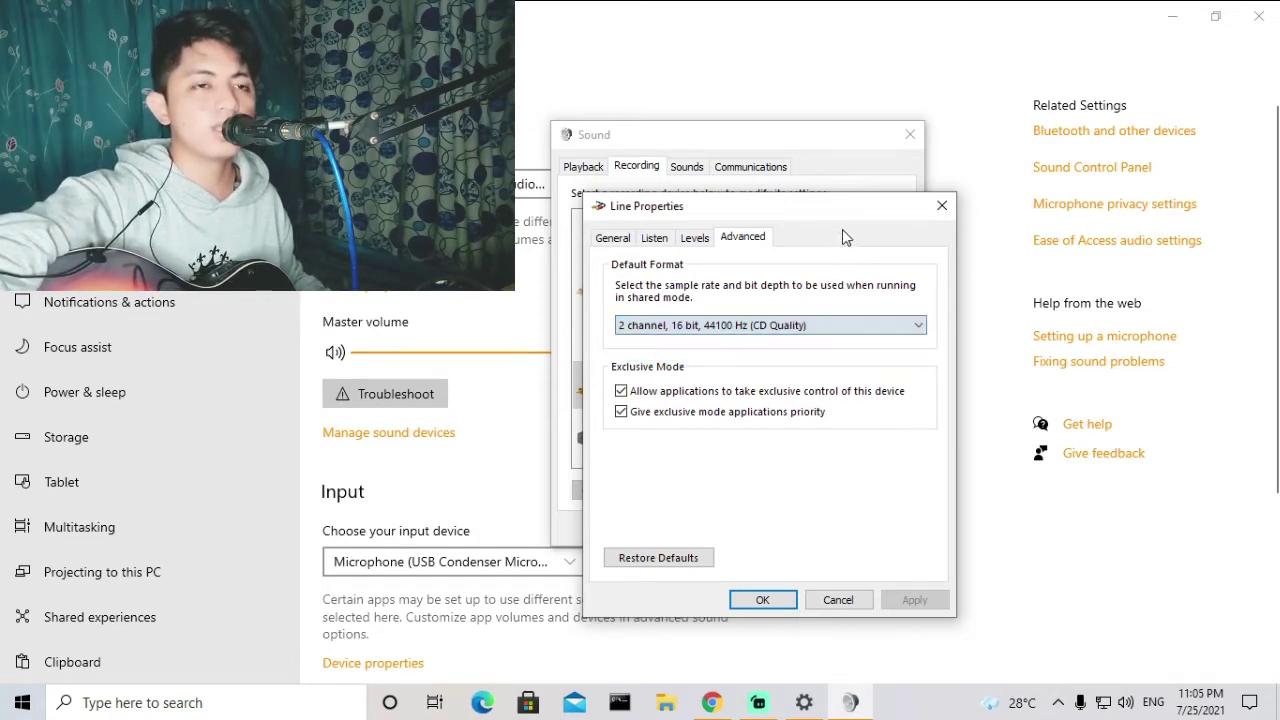
left_click(941, 205)
left_click(905, 136)
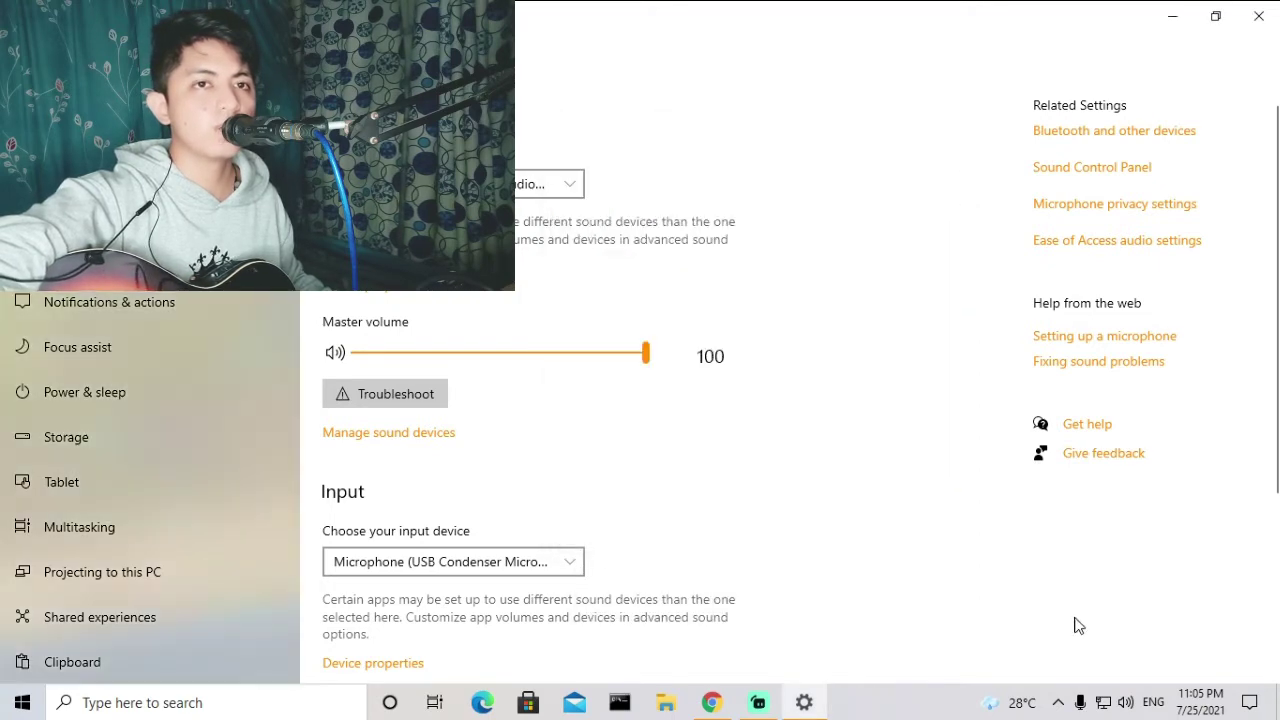
left_click(1257, 14)
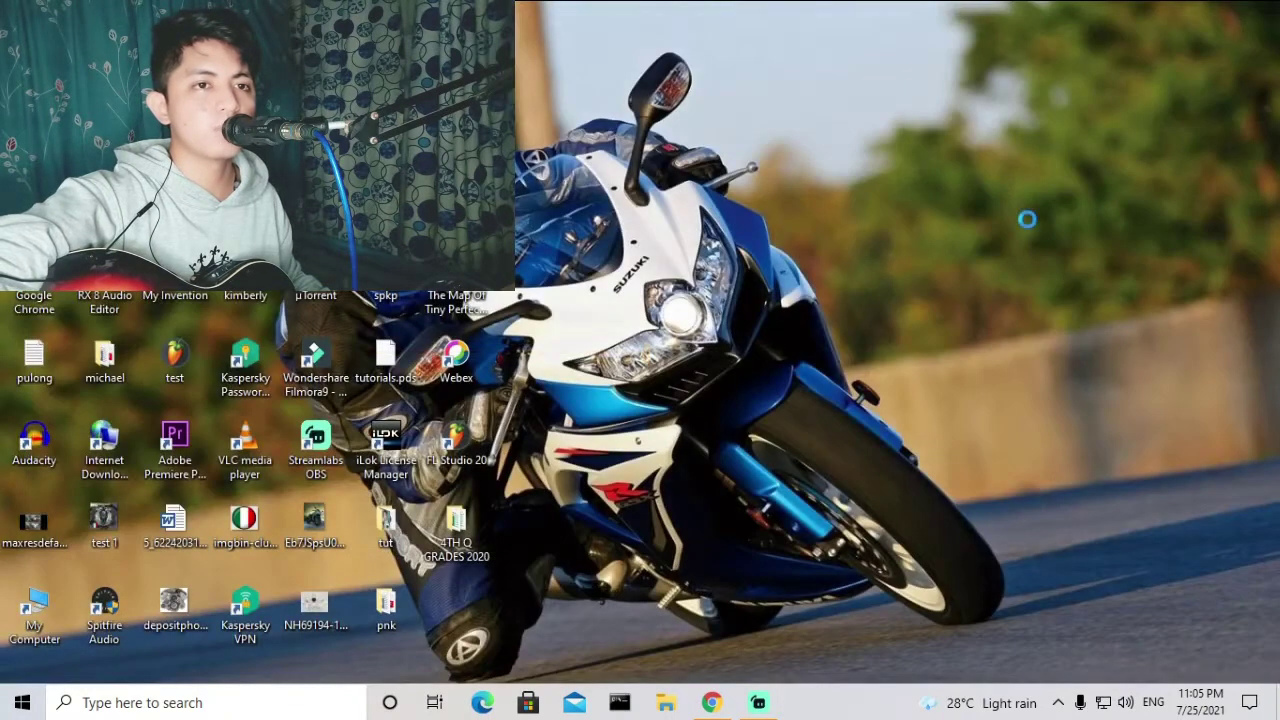
right_click(1005, 180)
left_click(1026, 234)
right_click(977, 197)
left_click(1012, 259)
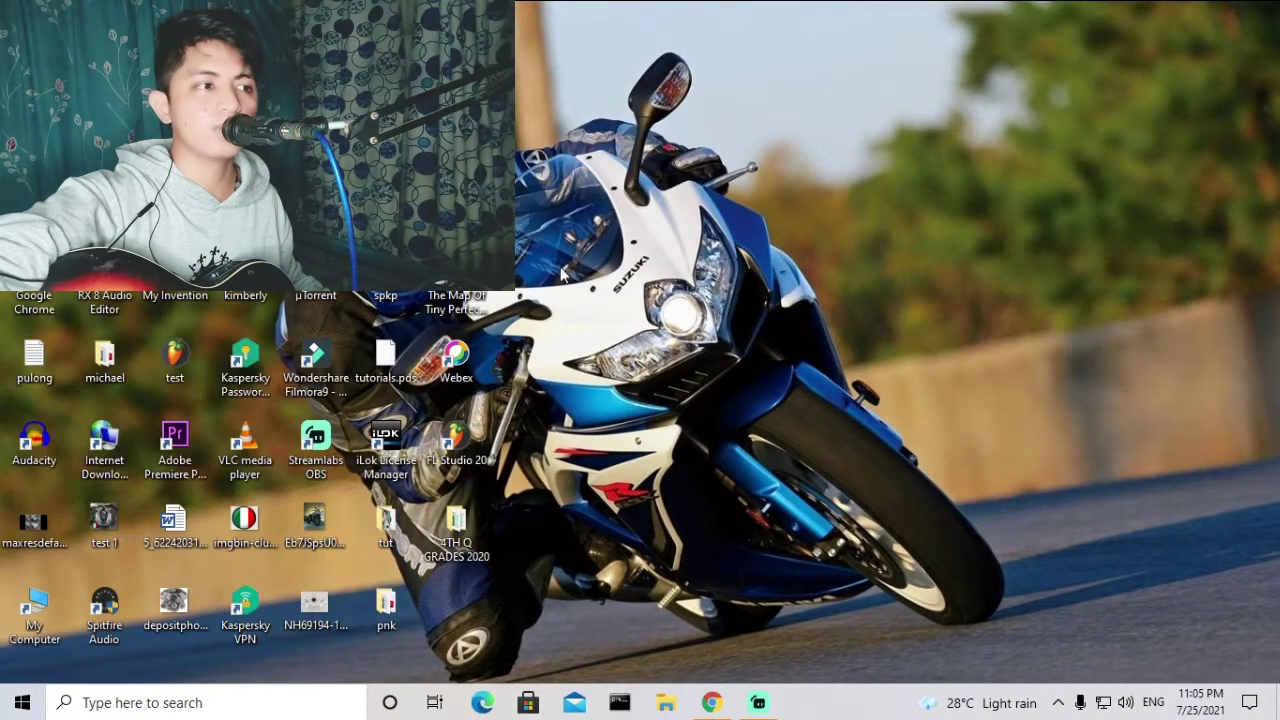
Step: Launch Audacity and dismiss its welcome window
double_click(38, 447)
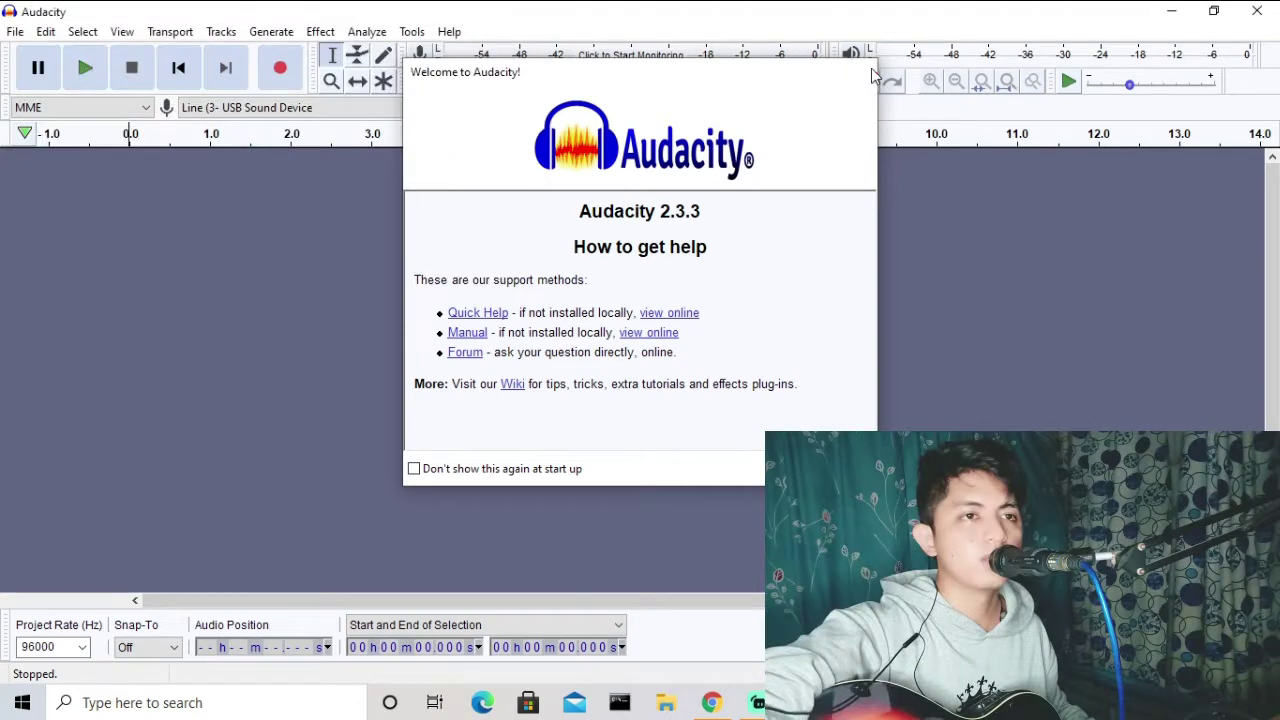
left_click(866, 73)
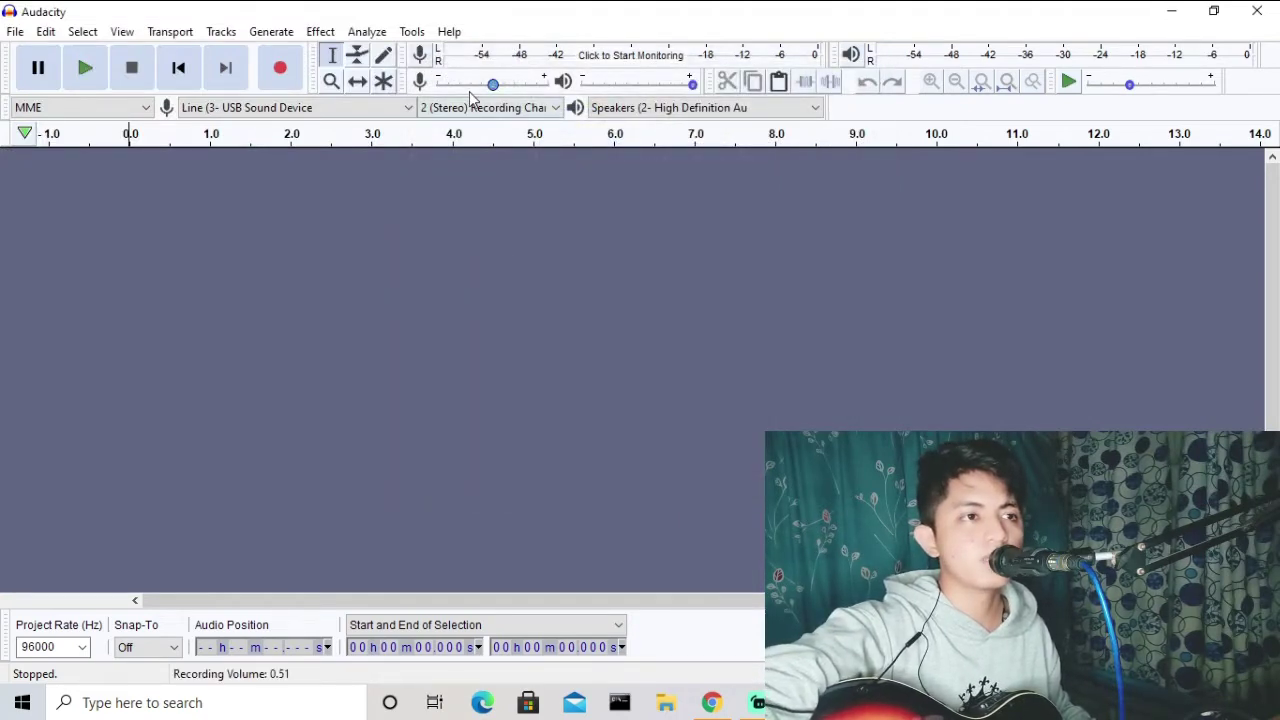
Step: Select Line (3- USB Sound Device) as the recording device, and check the recording channel and playback device options
mouse_move(492, 90)
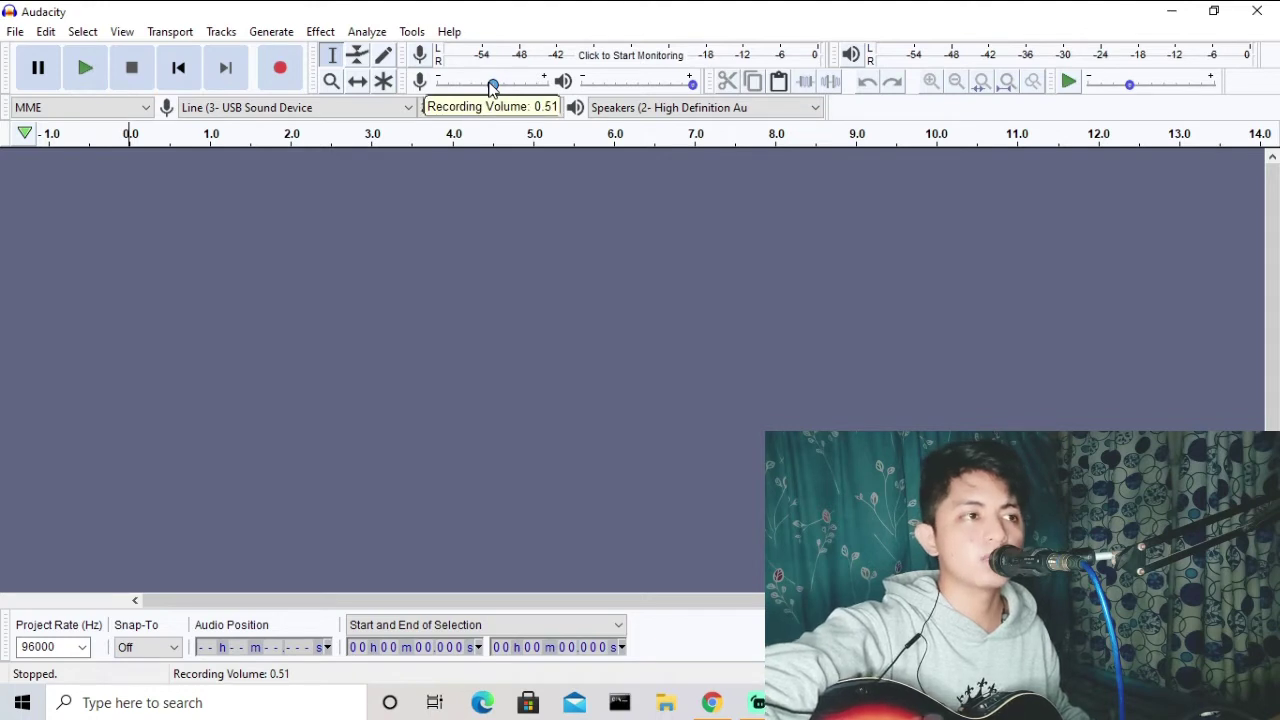
left_click(209, 110)
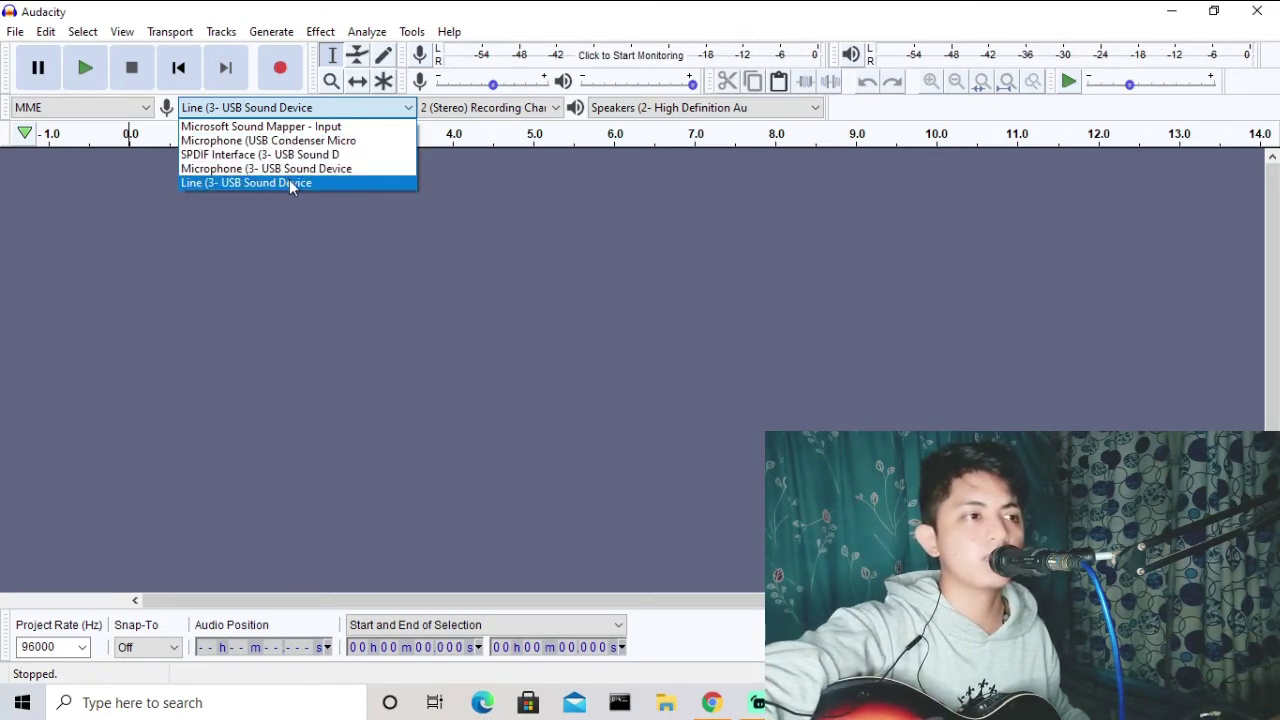
left_click(290, 182)
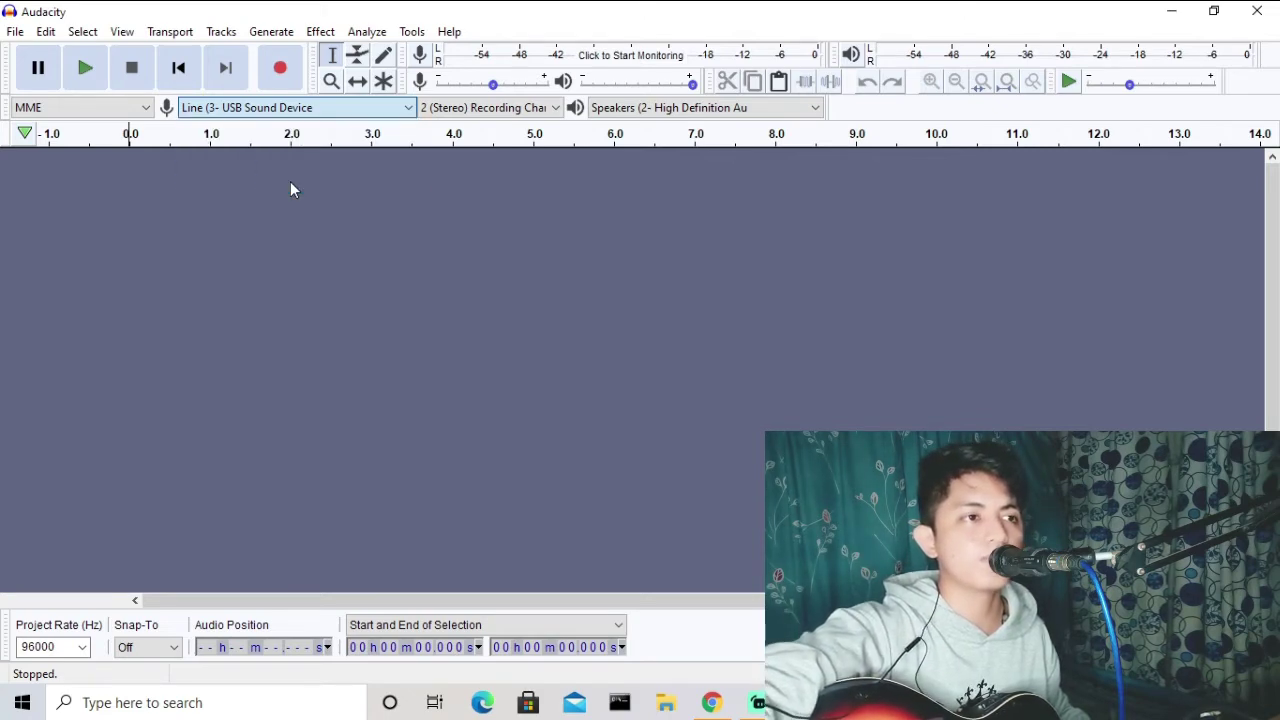
left_click(512, 108)
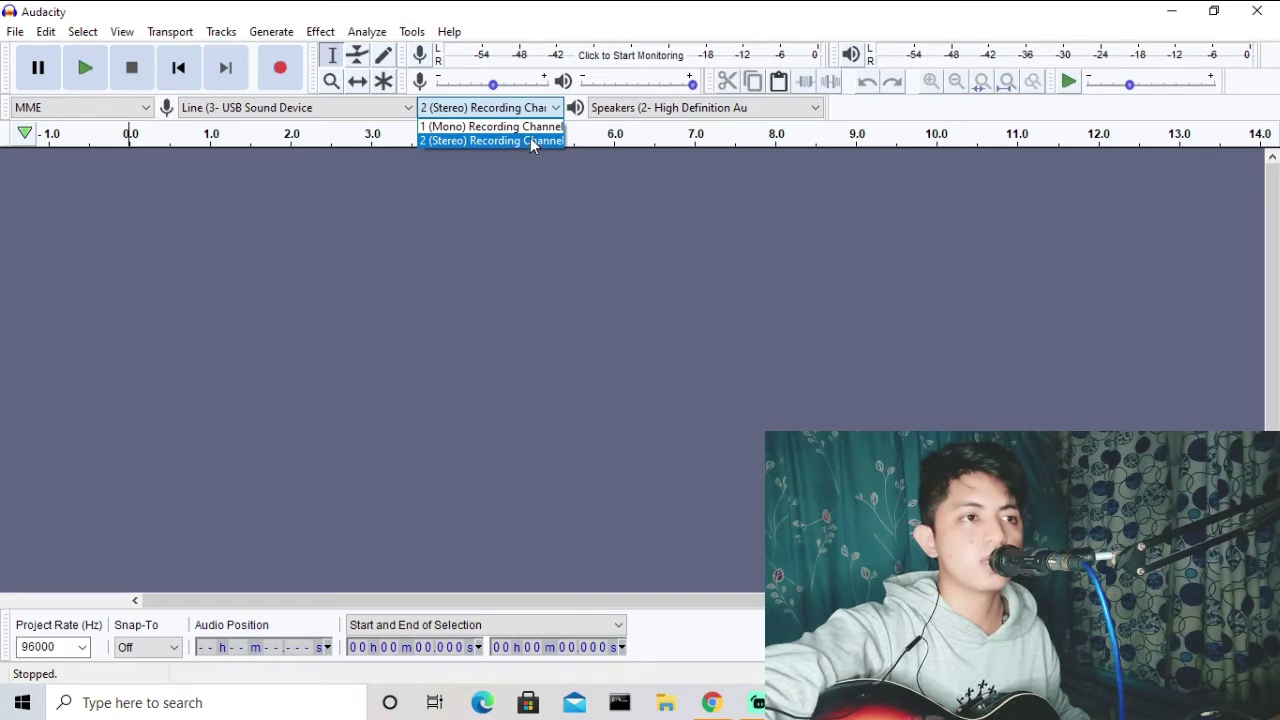
left_click(637, 110)
left_click(637, 110)
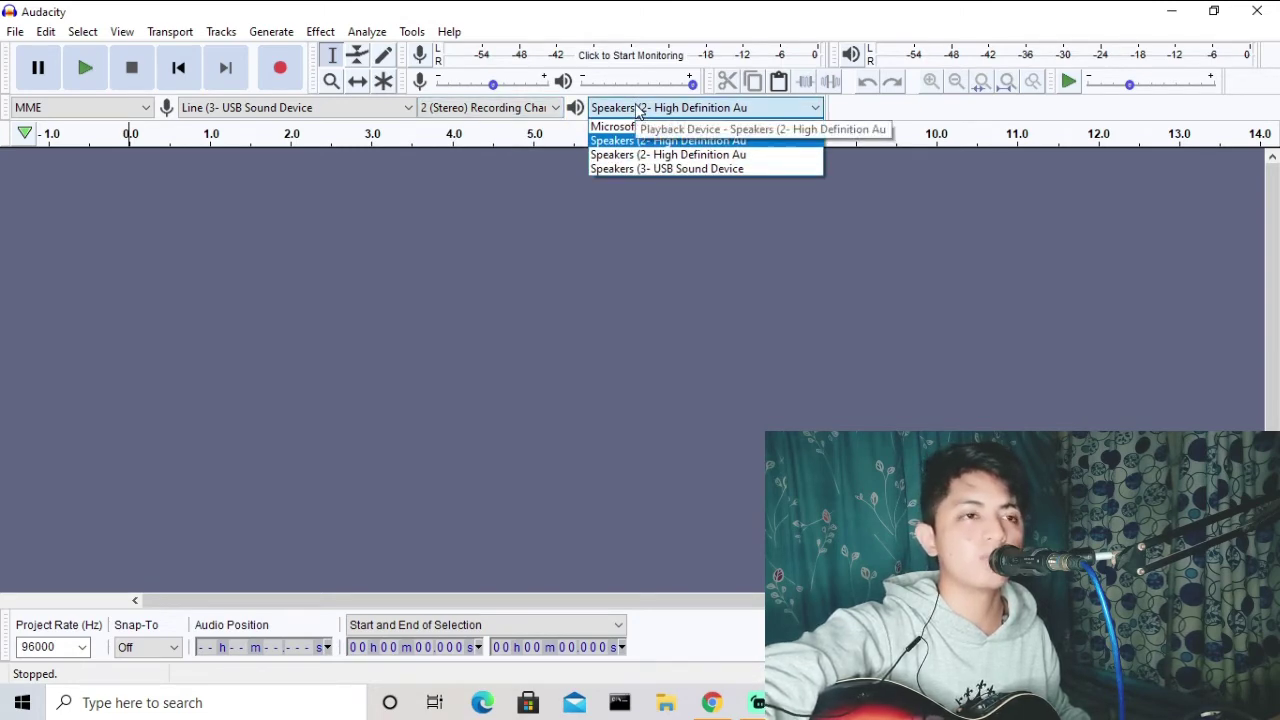
left_click(637, 110)
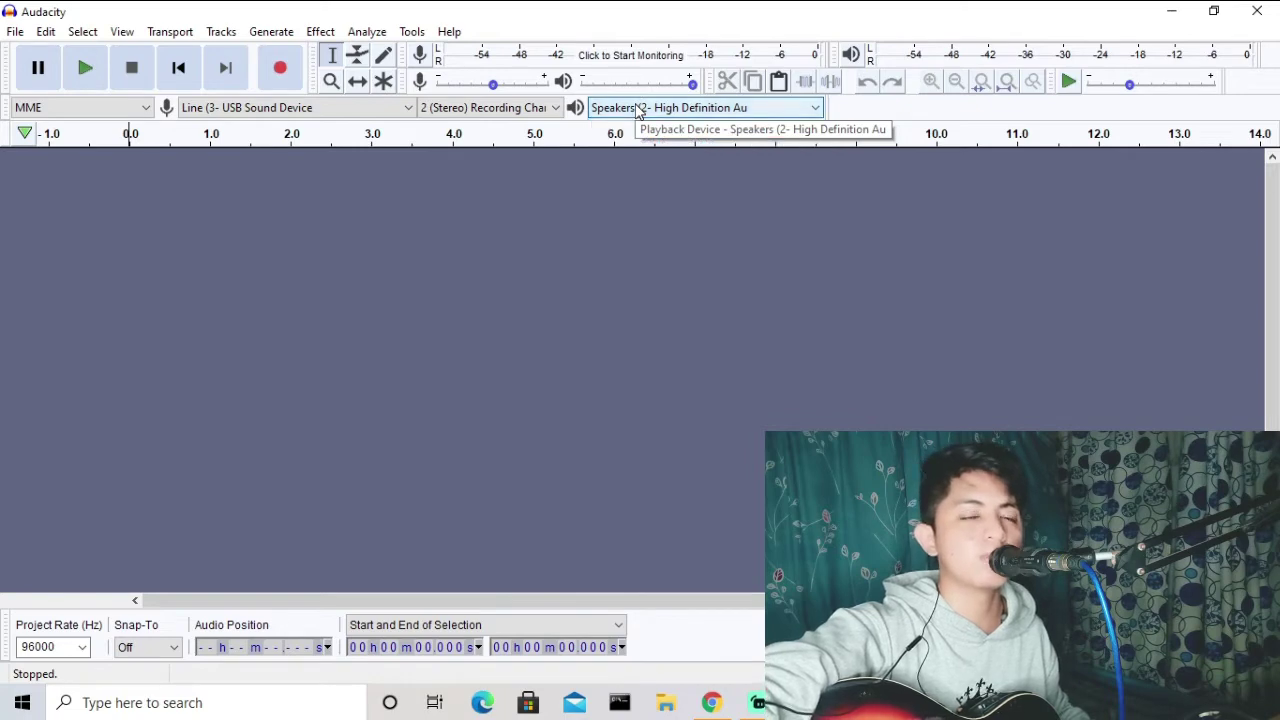
Step: Start monitoring the recording input level, and switch briefly to Streamlabs OBS and back to Audacity
left_click(585, 62)
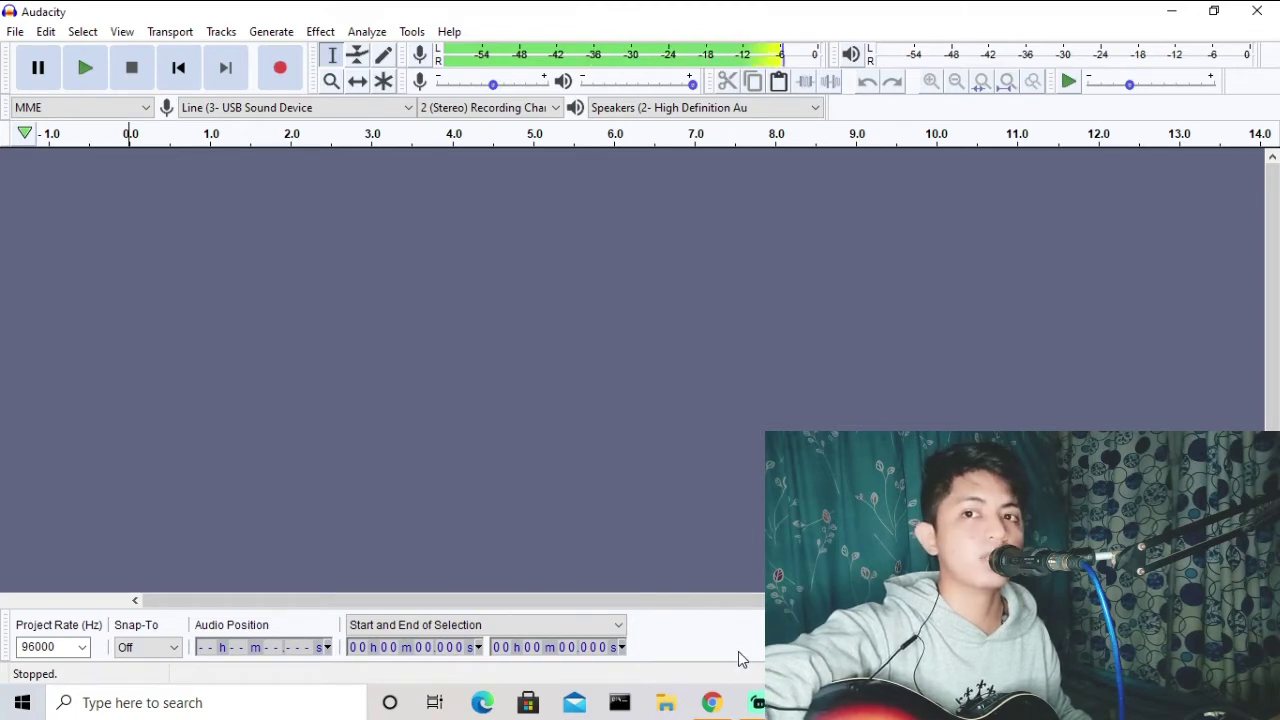
left_click(745, 703)
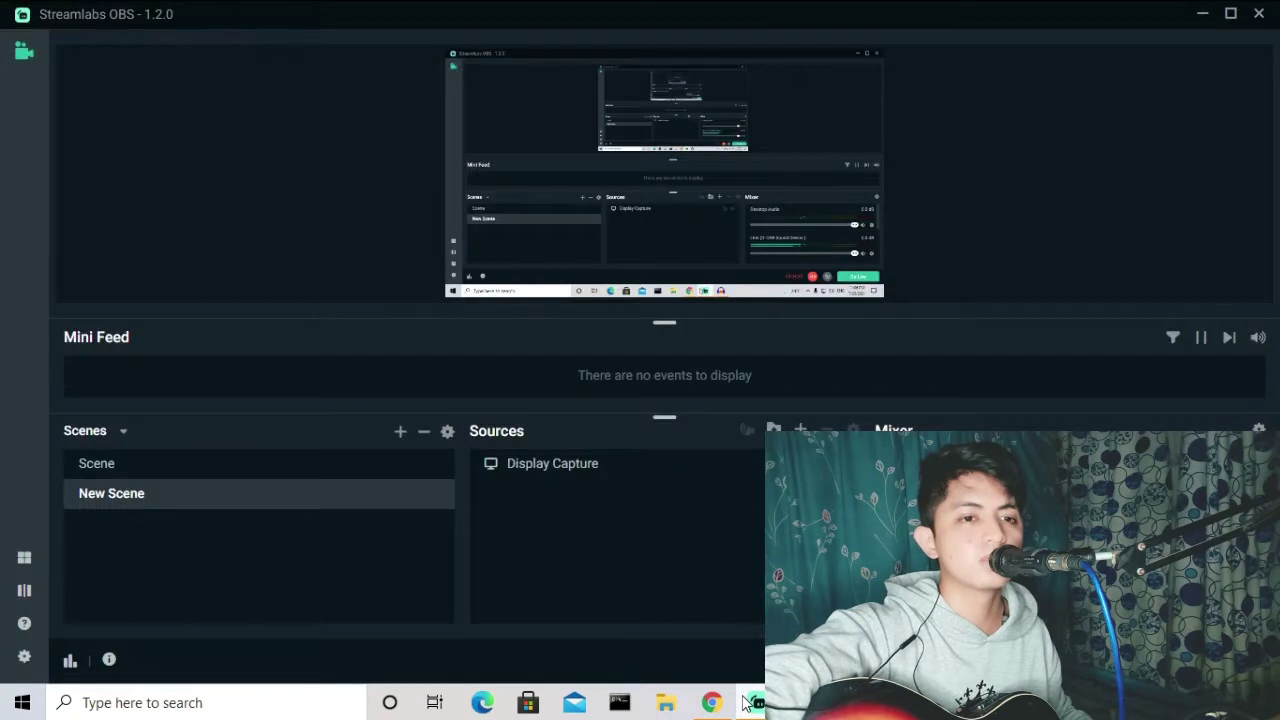
left_click(745, 703)
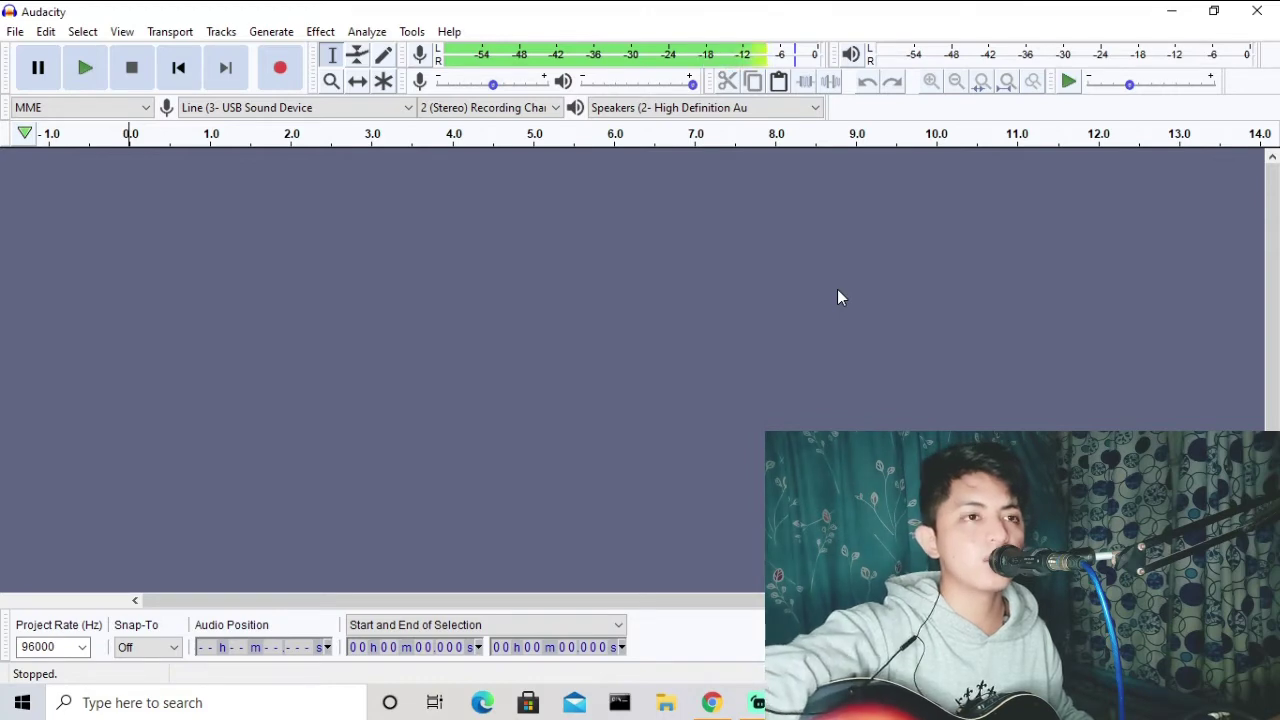
Step: Add a new mono track to the empty project
left_click(216, 32)
mouse_move(242, 56)
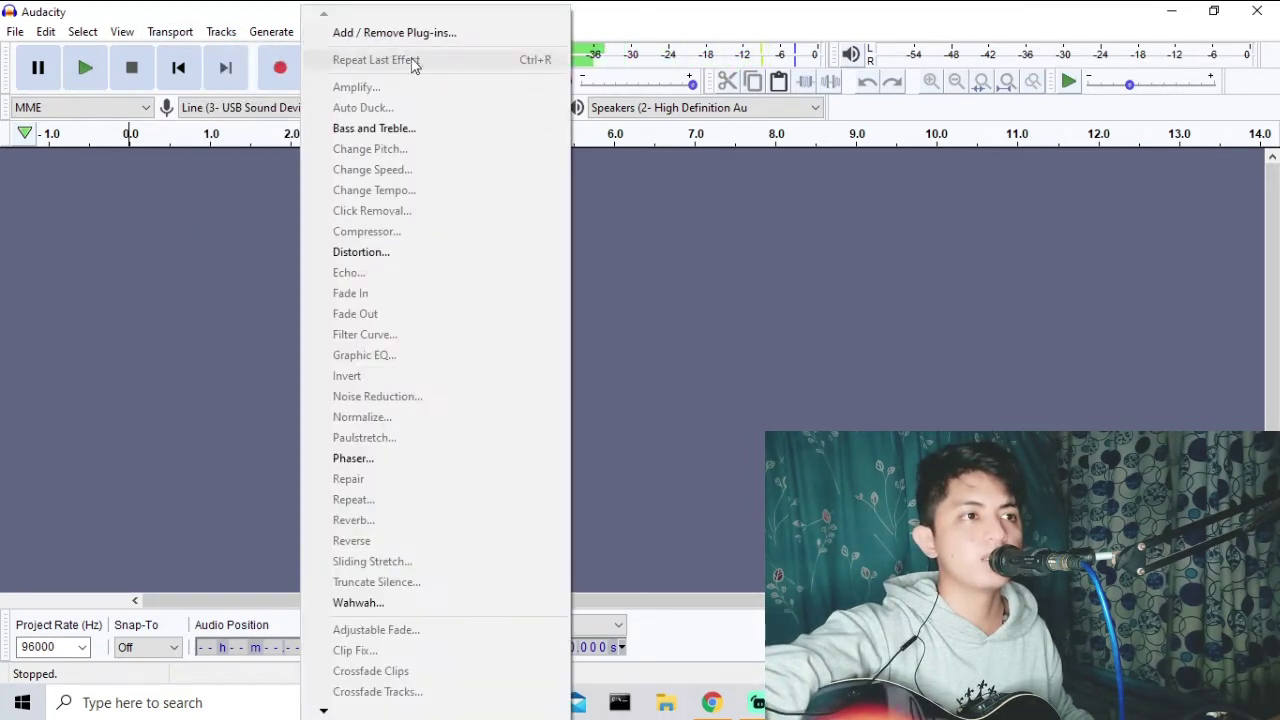
mouse_move(389, 57)
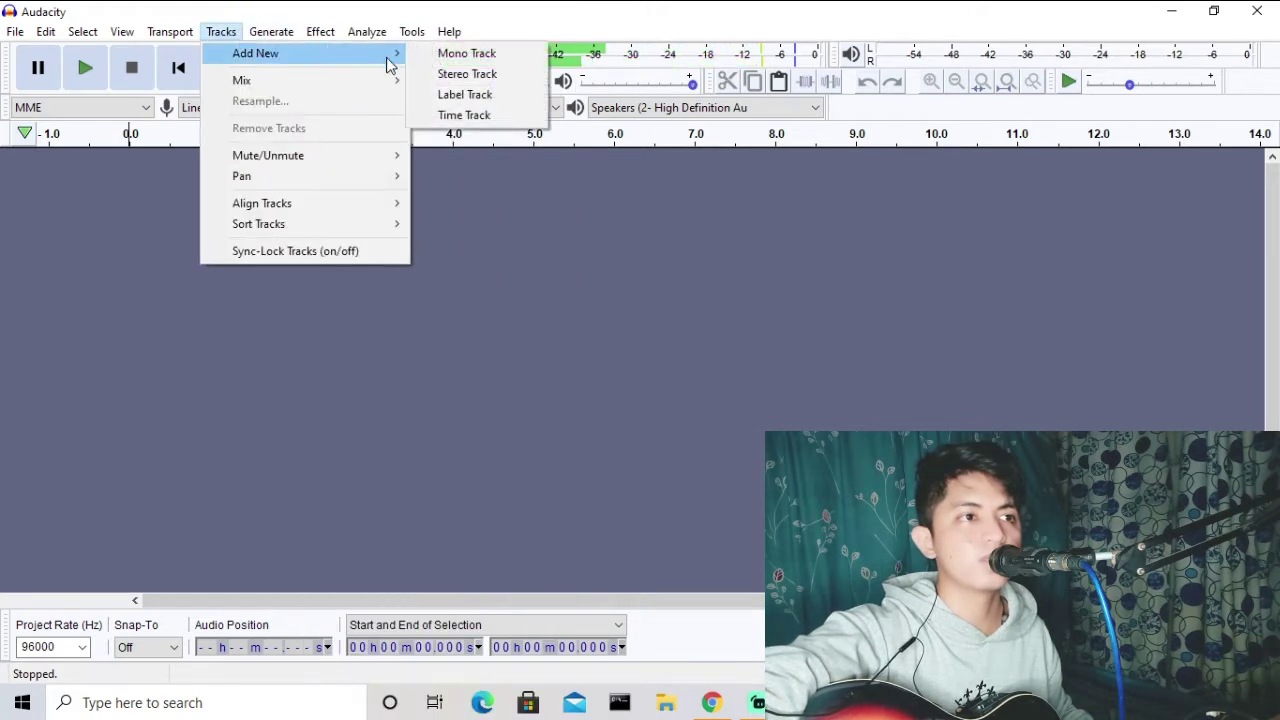
left_click(446, 56)
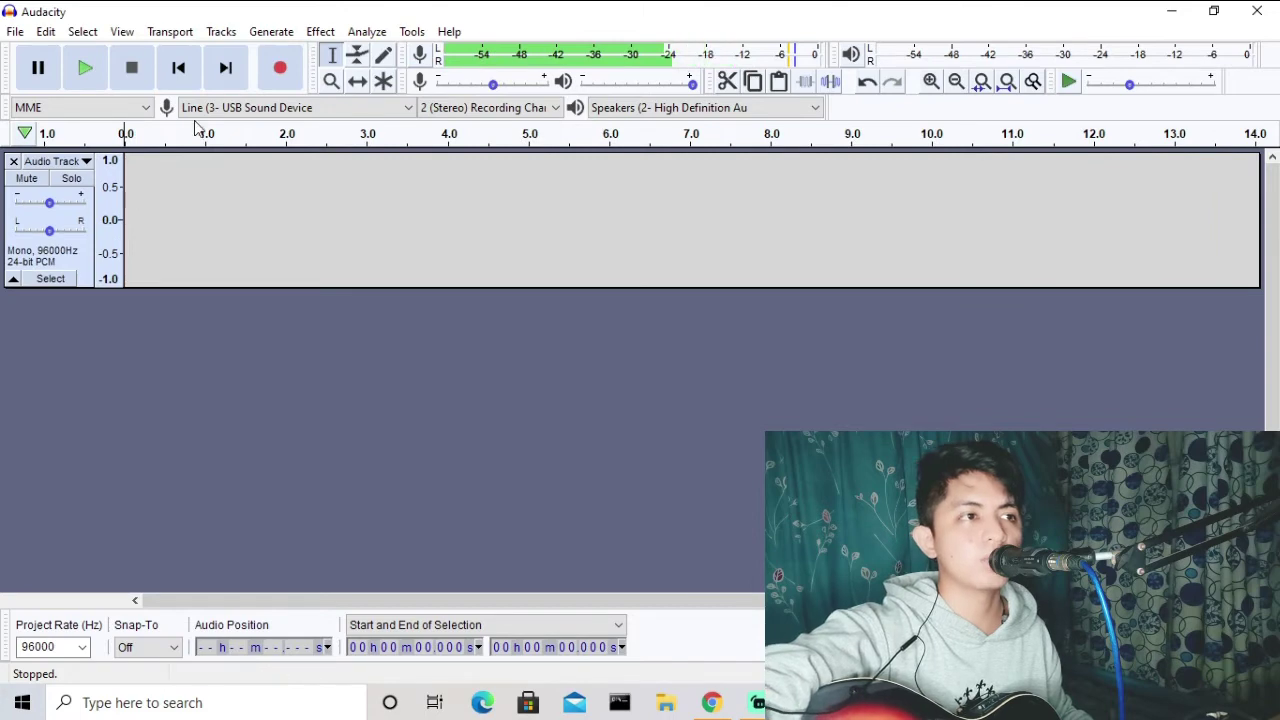
Step: Record a test take of about one second, and remove the recorded stereo track and the empty mono track
left_click(272, 74)
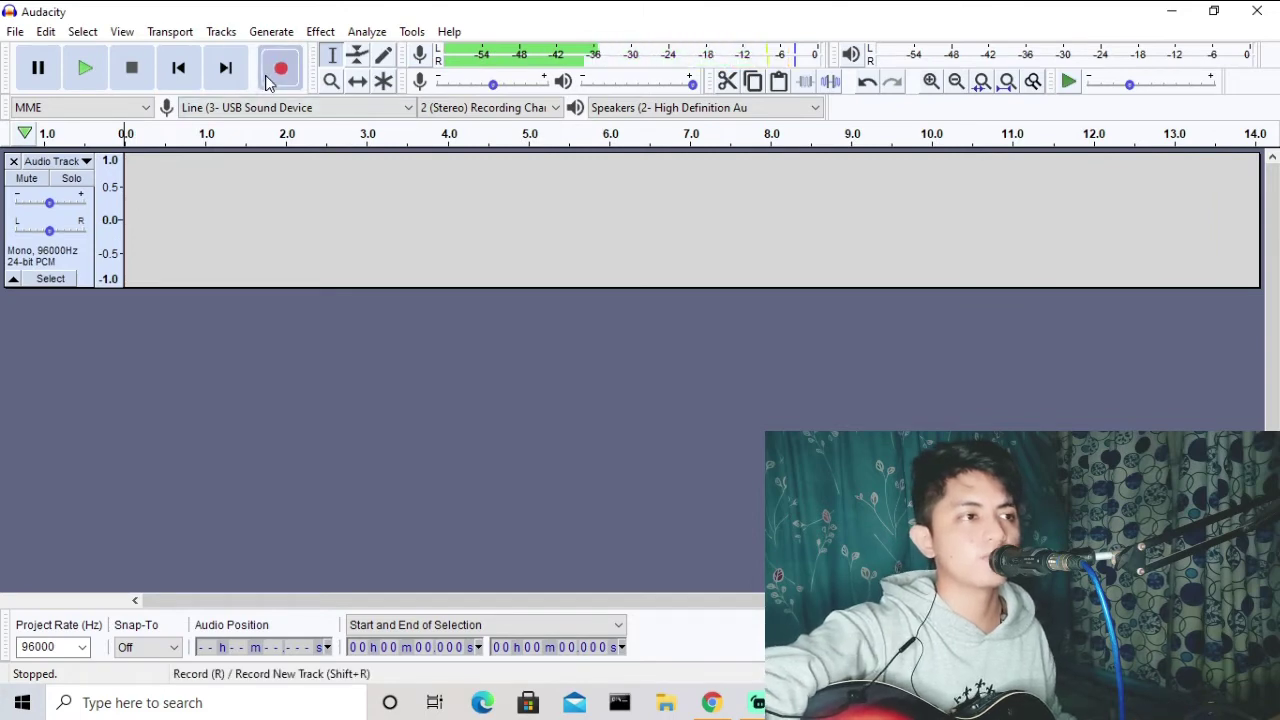
left_click(128, 76)
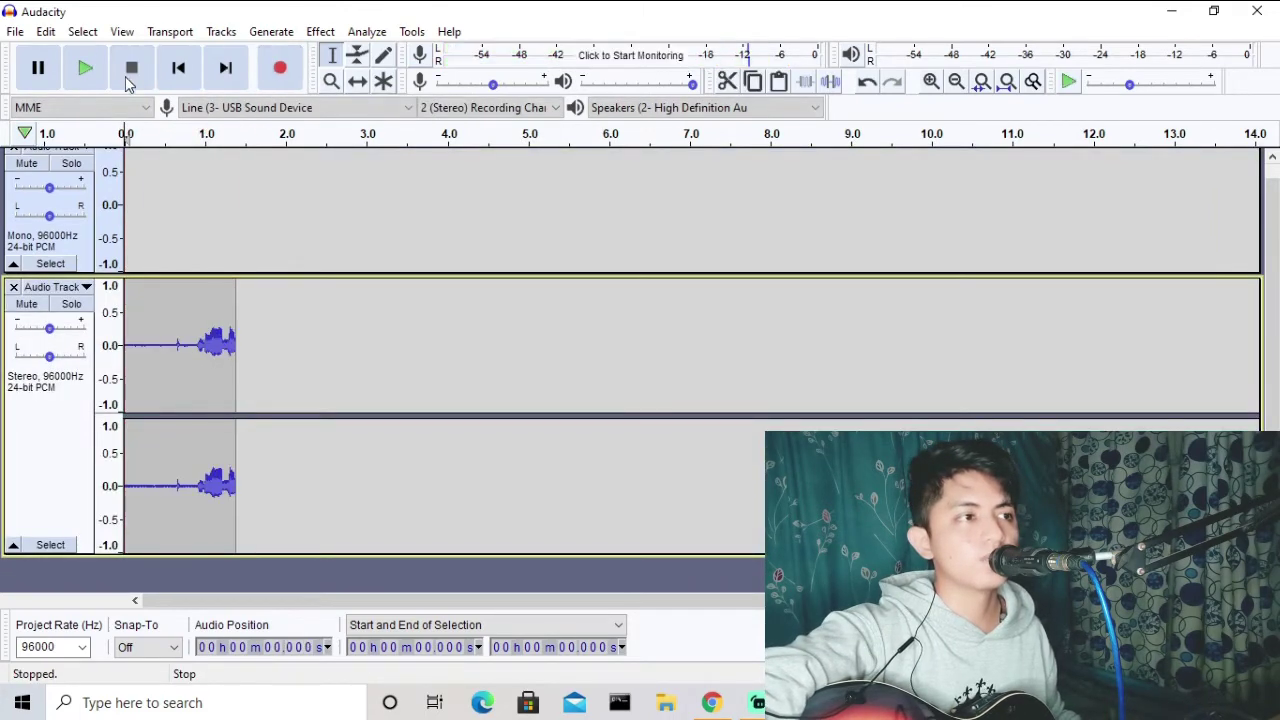
scroll(40, 300, "up", 1)
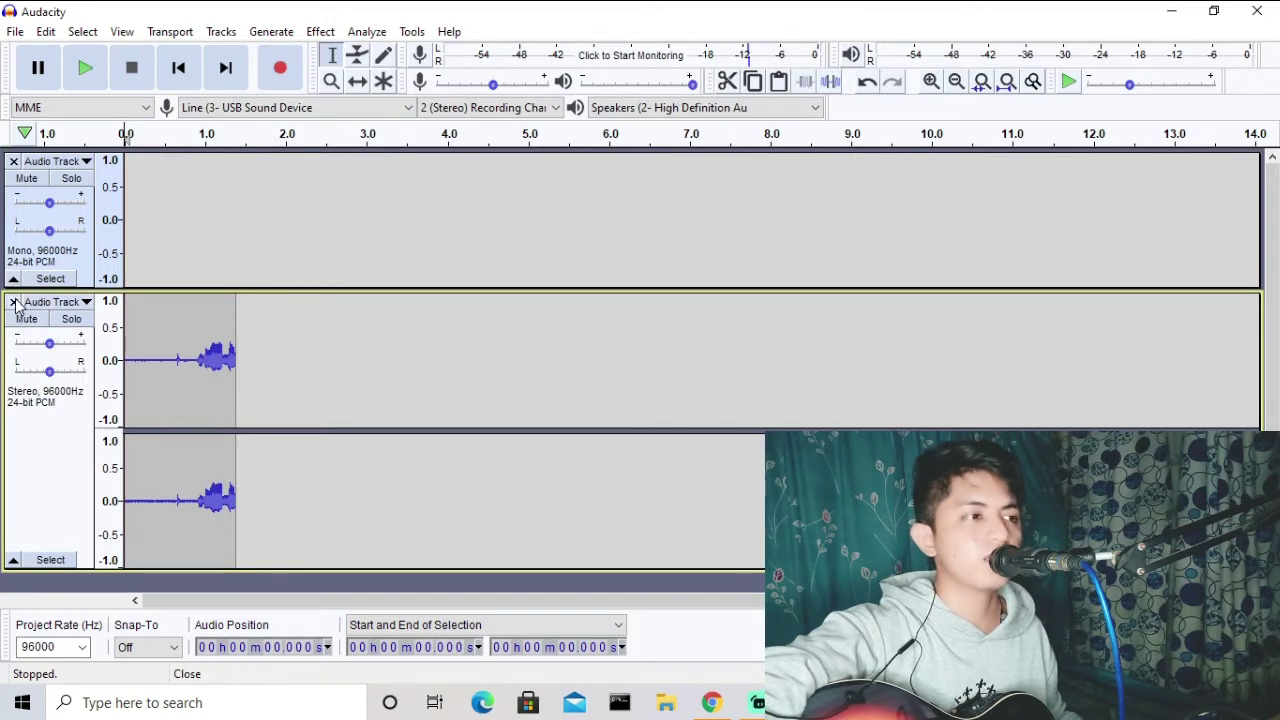
left_click(13, 301)
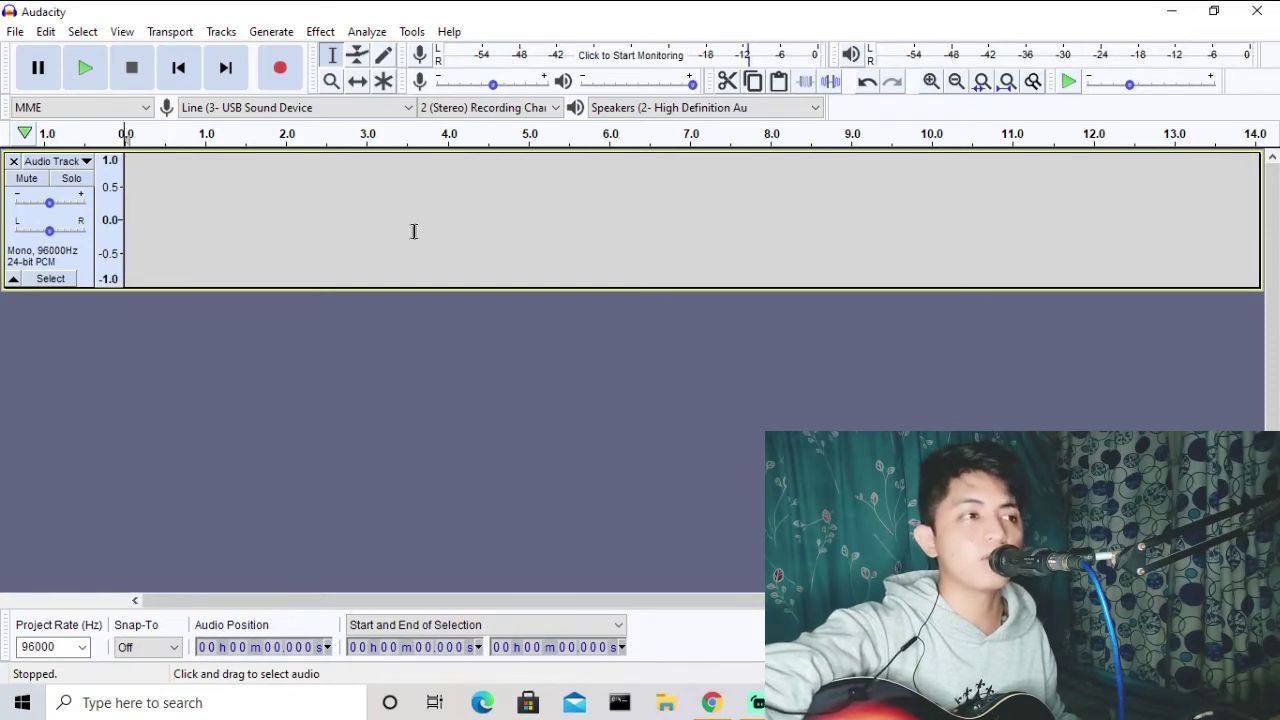
left_click(13, 161)
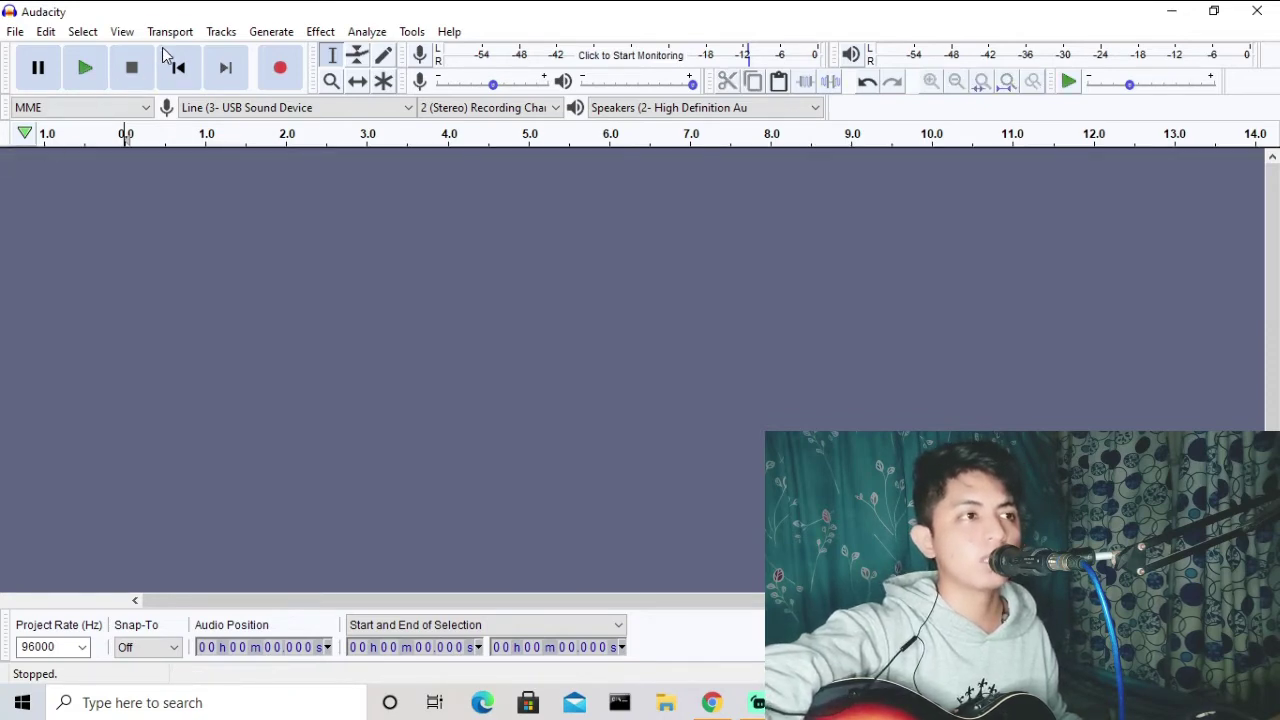
Step: Add a new stereo track to the empty project
left_click(216, 33)
mouse_move(240, 53)
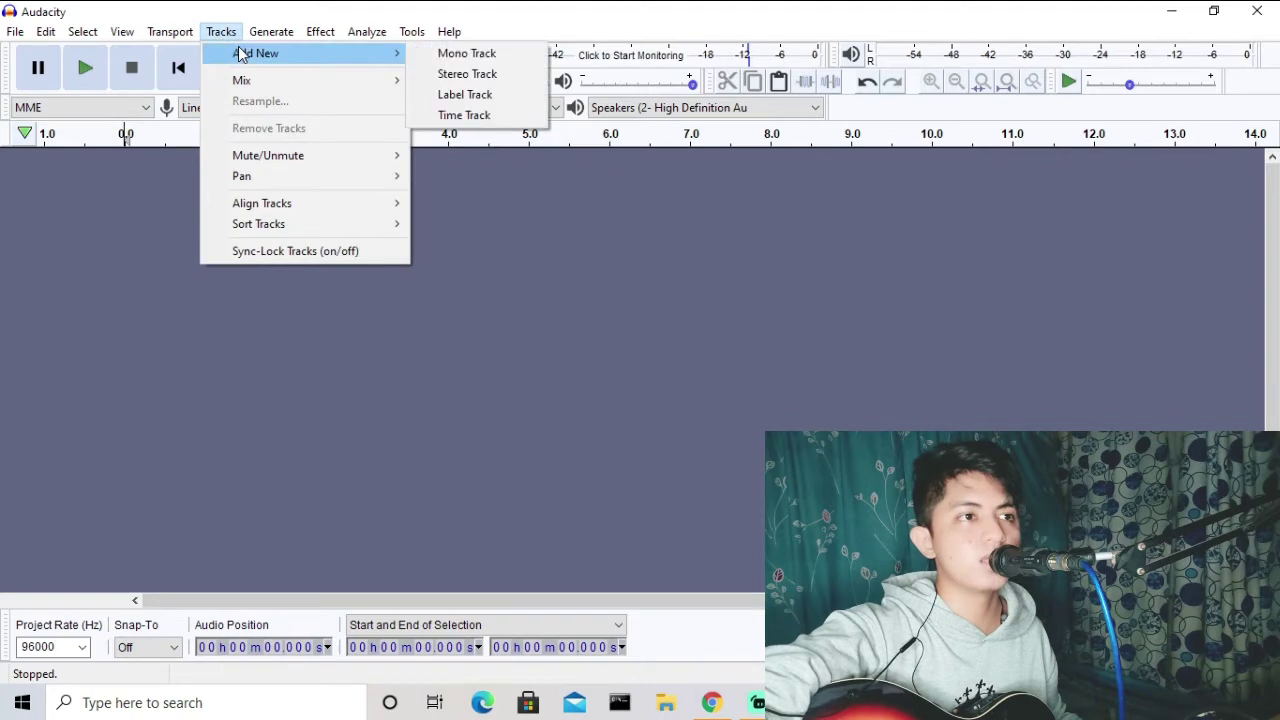
left_click(460, 72)
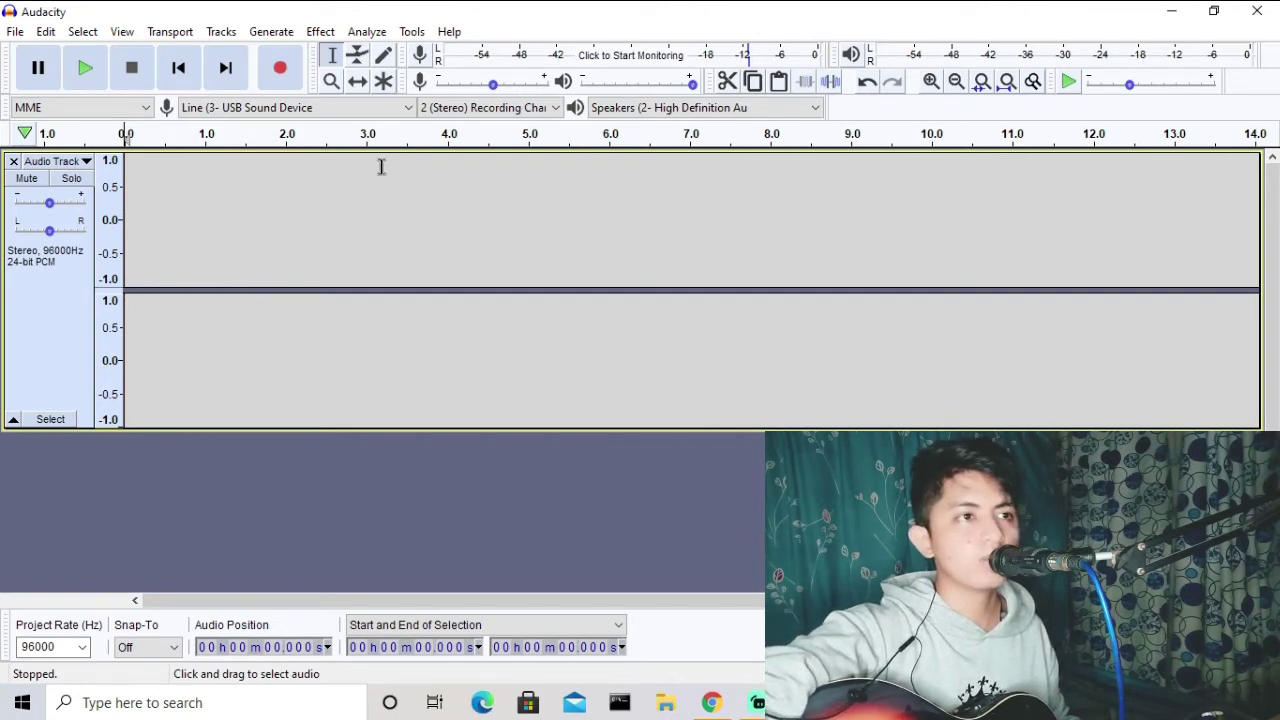
Step: Start monitoring the recording input level, and record a guitar and vocal test take of about 18 seconds on the stereo track
left_click(467, 57)
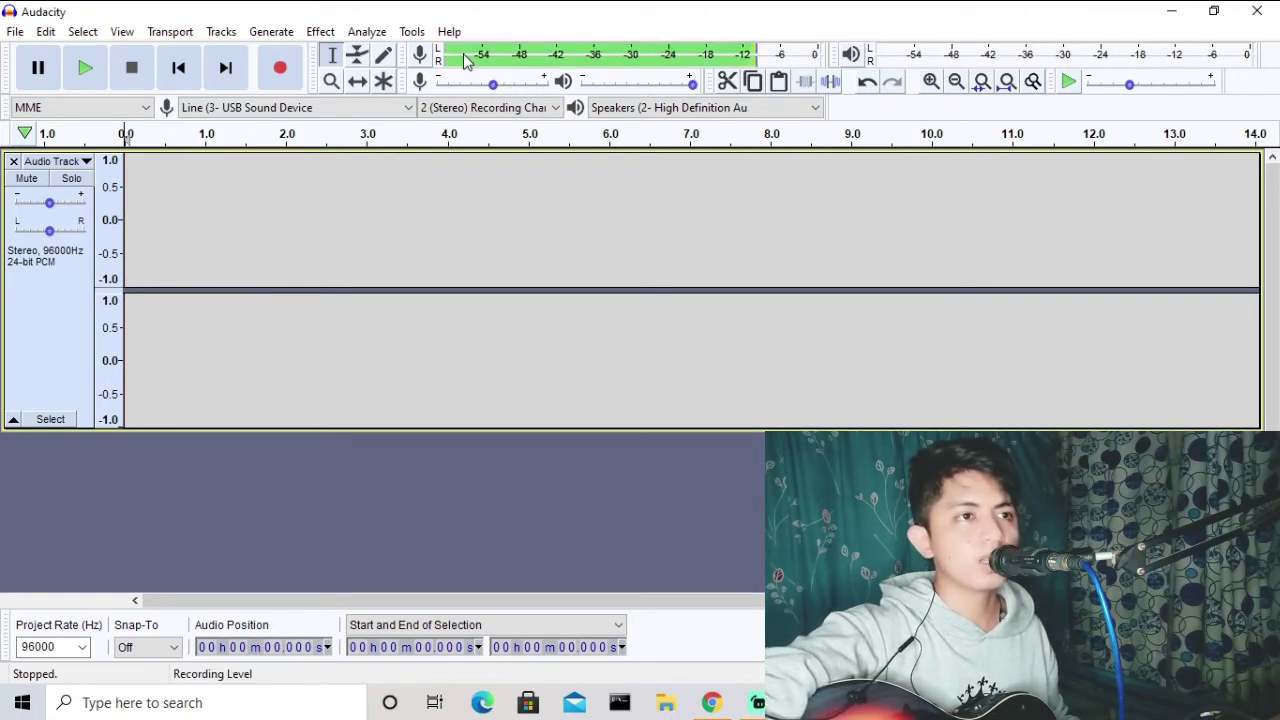
left_click(279, 70)
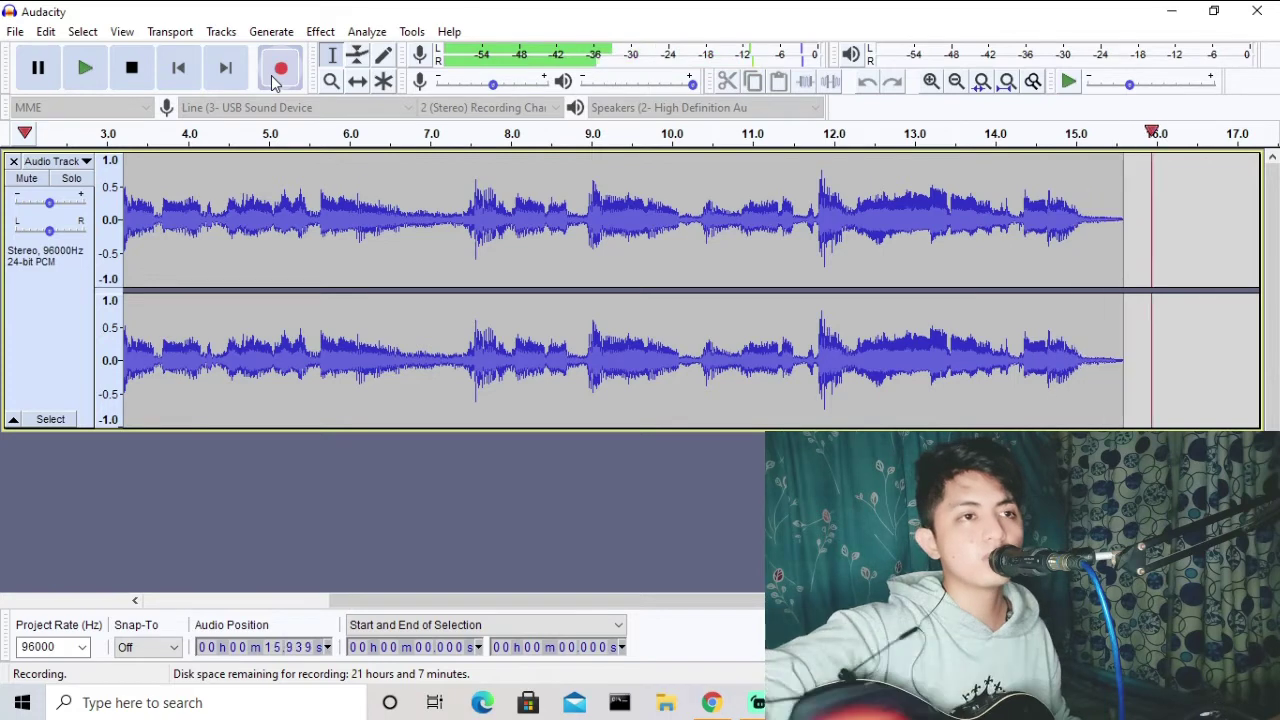
left_click(131, 68)
Step: Play the recorded stereo take back from the start, and remove its track from the project
left_click_drag(606, 601, 240, 608)
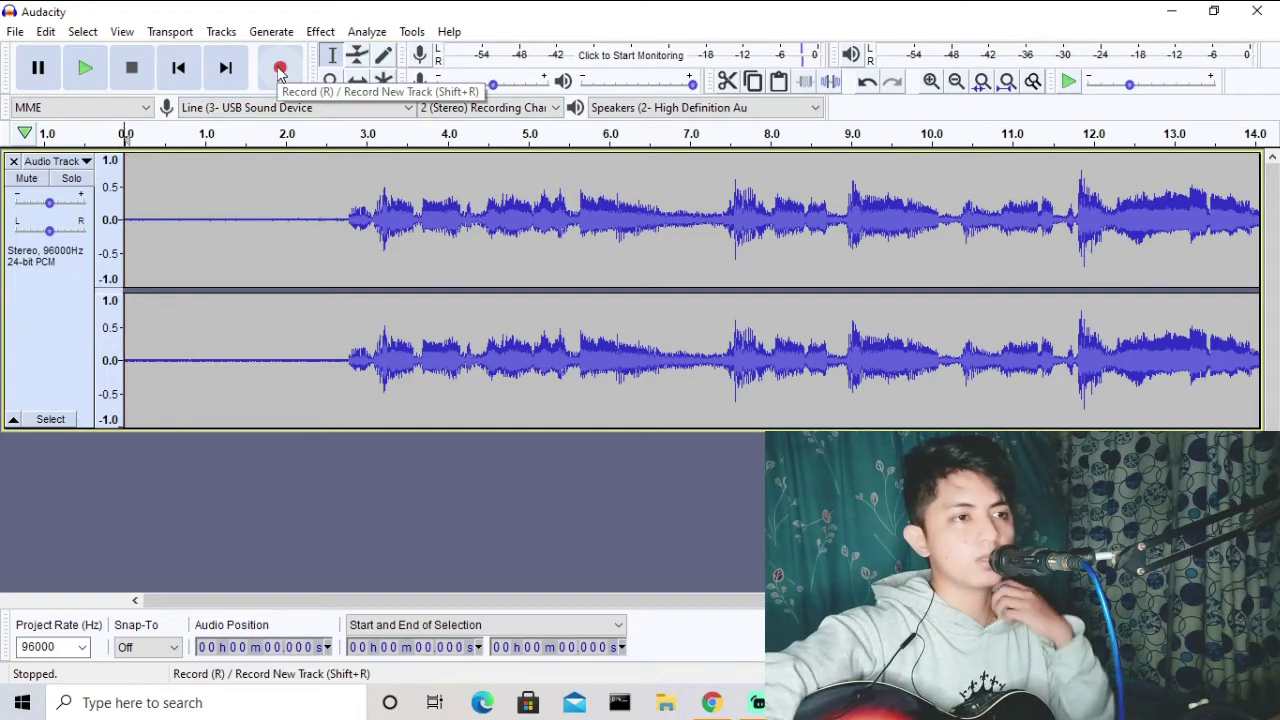
left_click(88, 68)
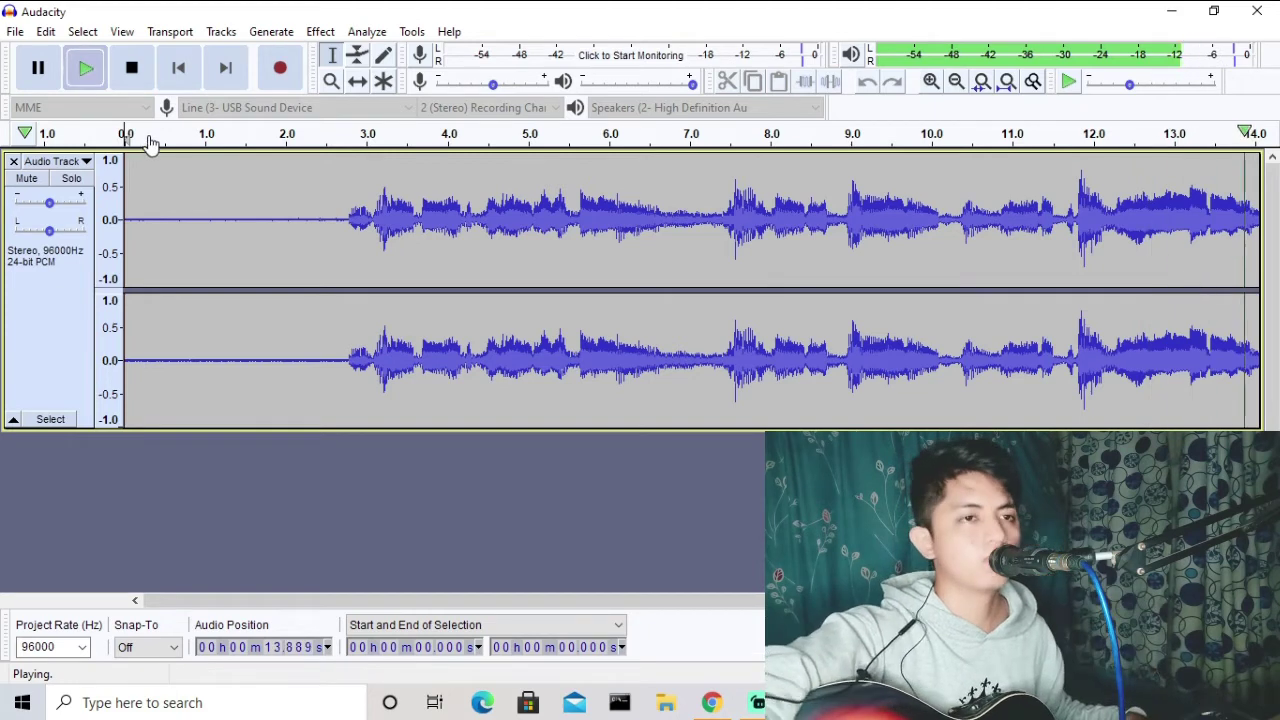
left_click(126, 74)
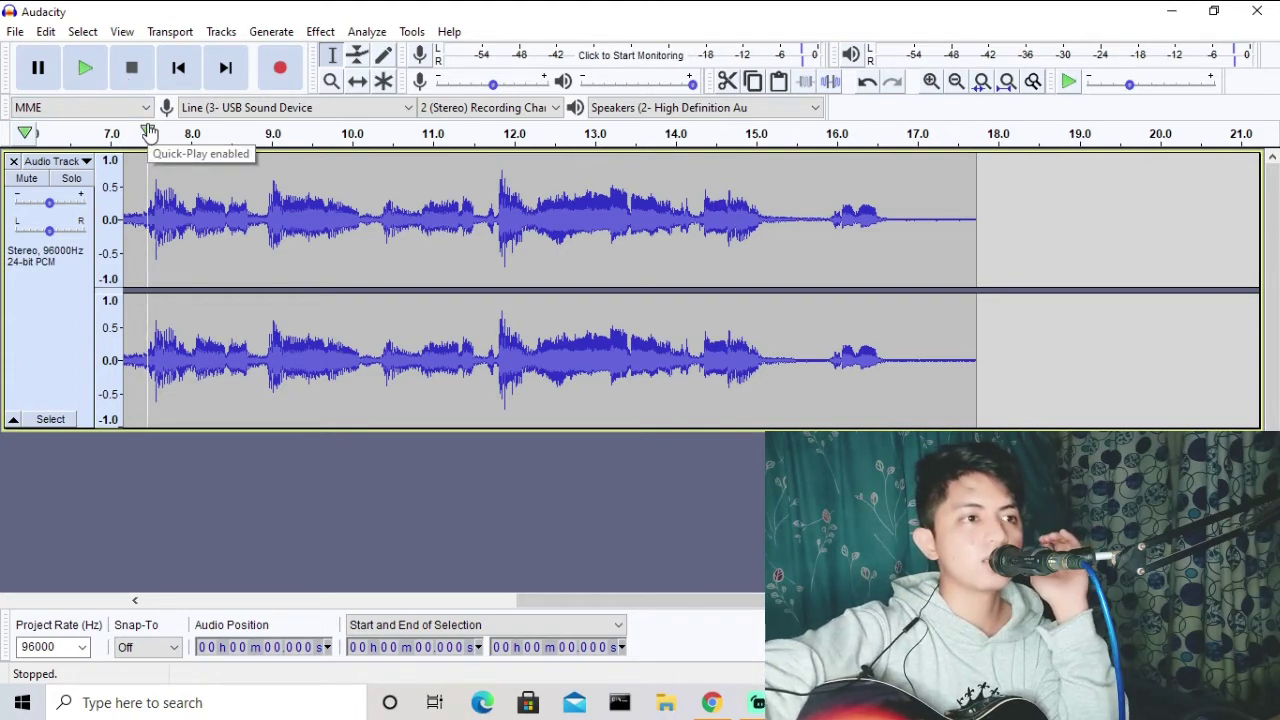
left_click(13, 161)
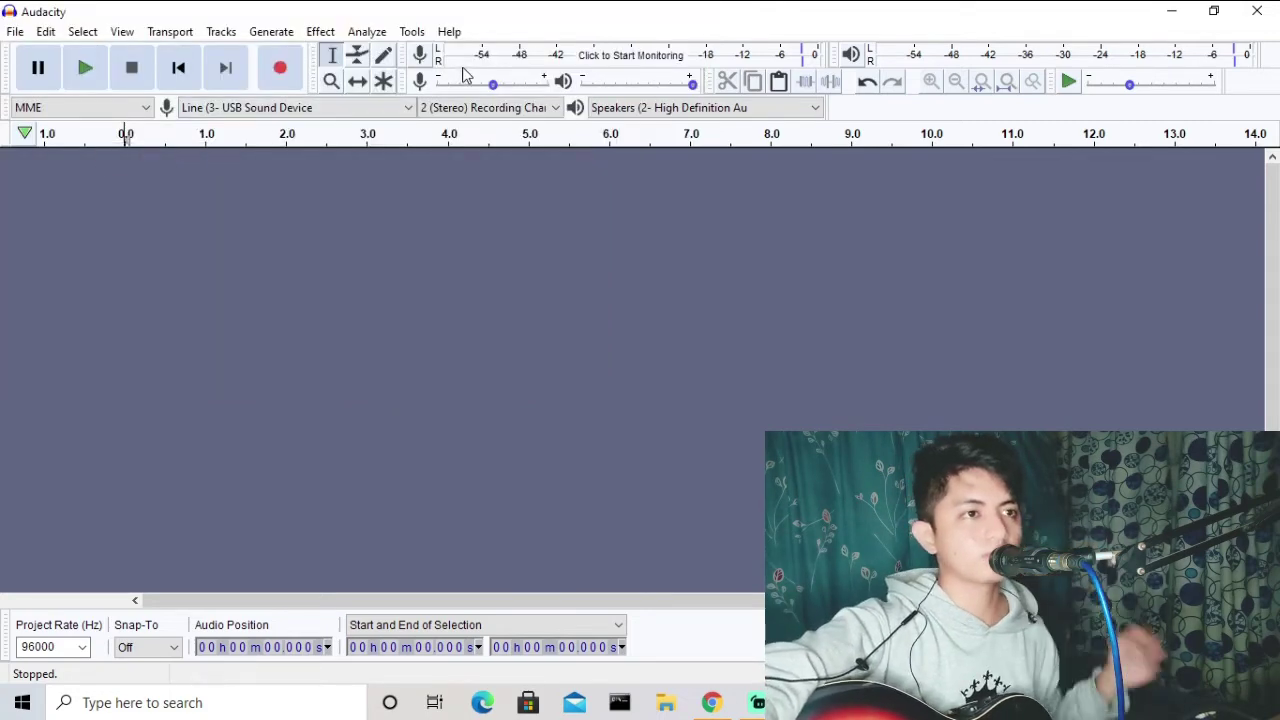
Step: Record a new stereo take of about 17 seconds with guitar and vocals, and play it back from the start
left_click(283, 68)
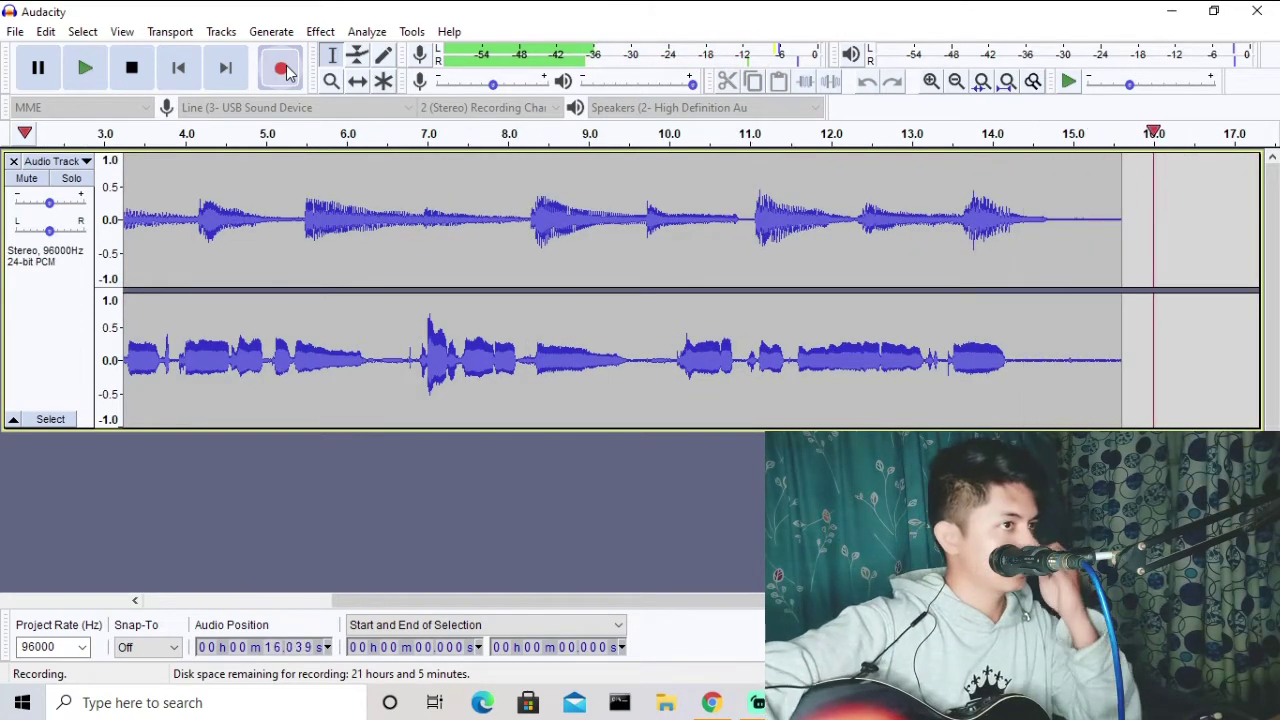
left_click(143, 74)
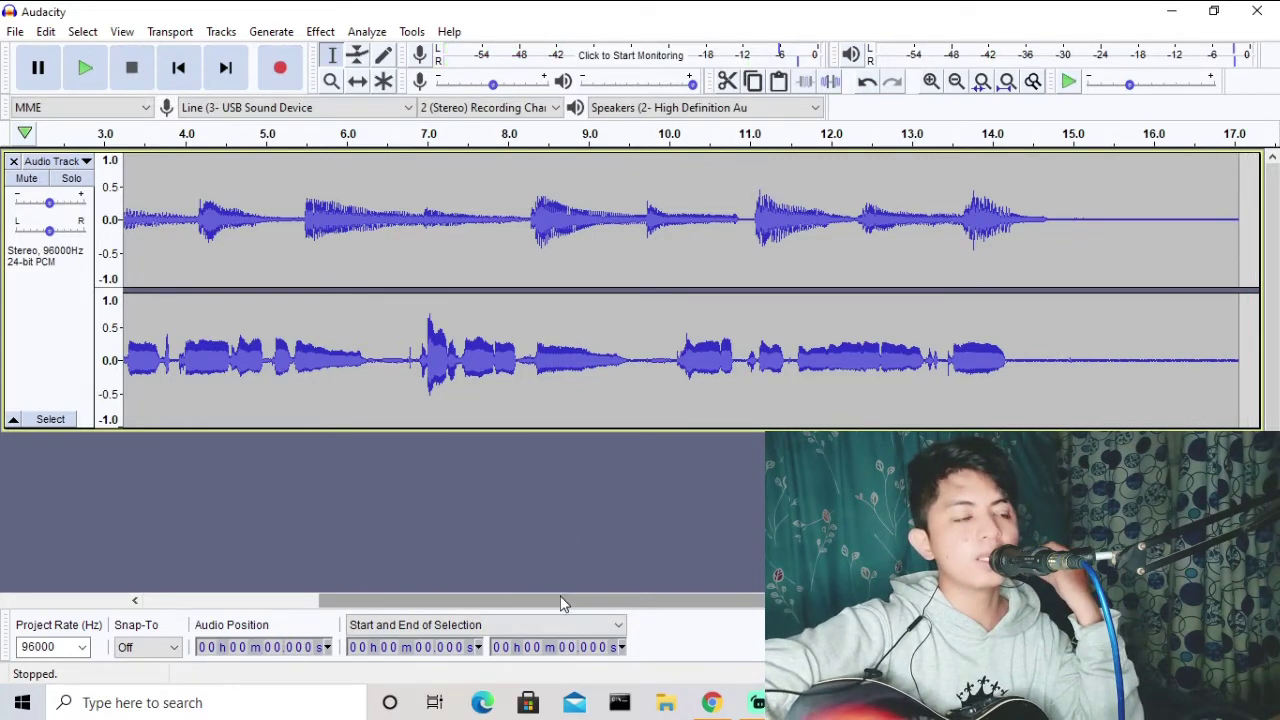
left_click_drag(563, 600, 280, 654)
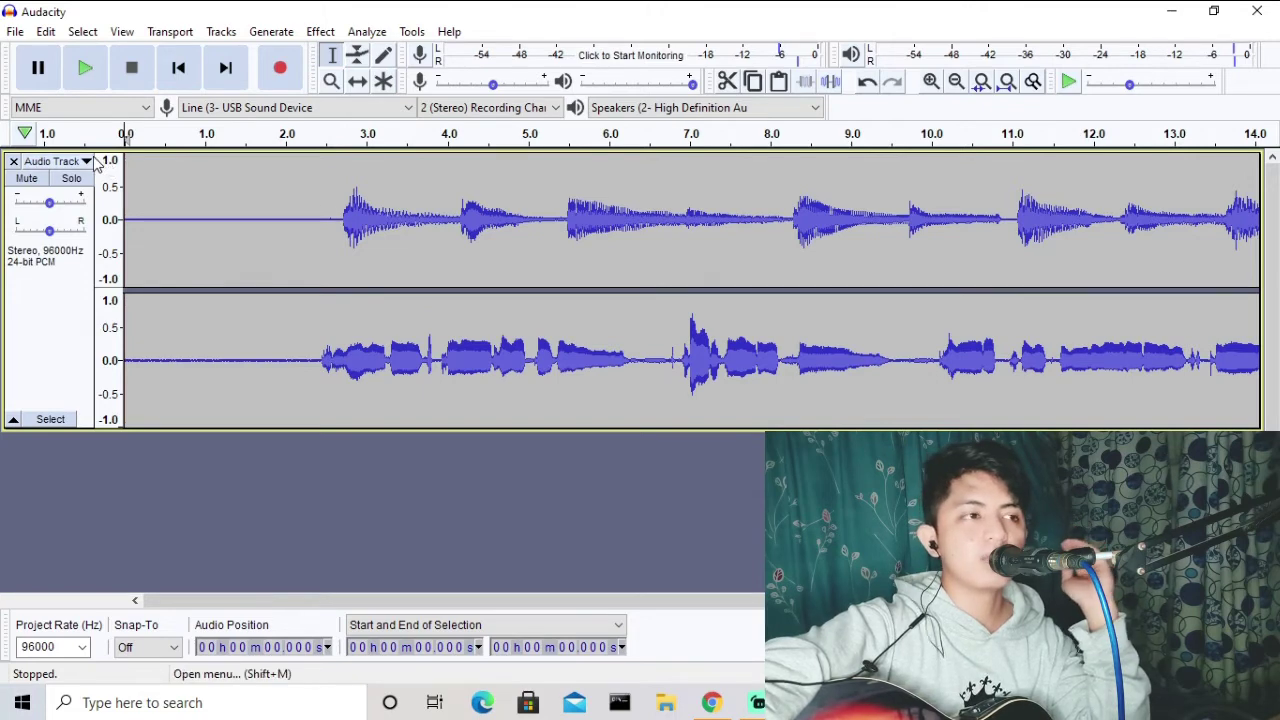
left_click(86, 68)
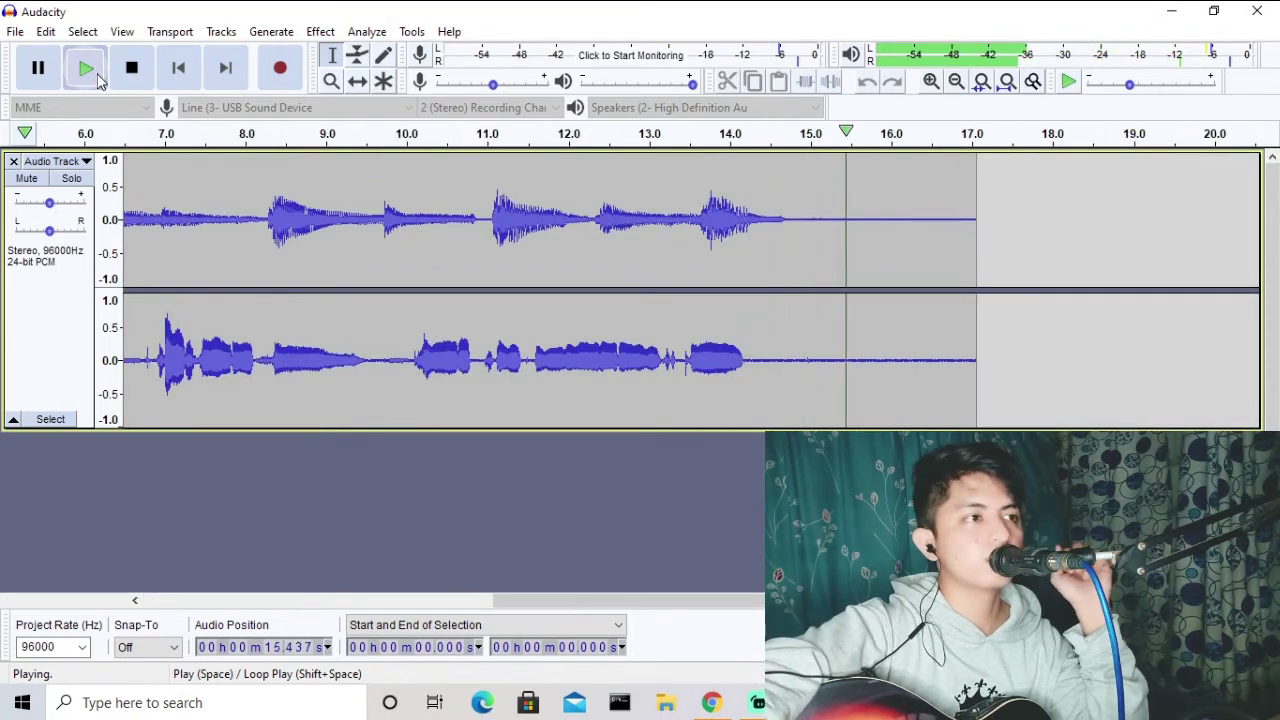
left_click(131, 67)
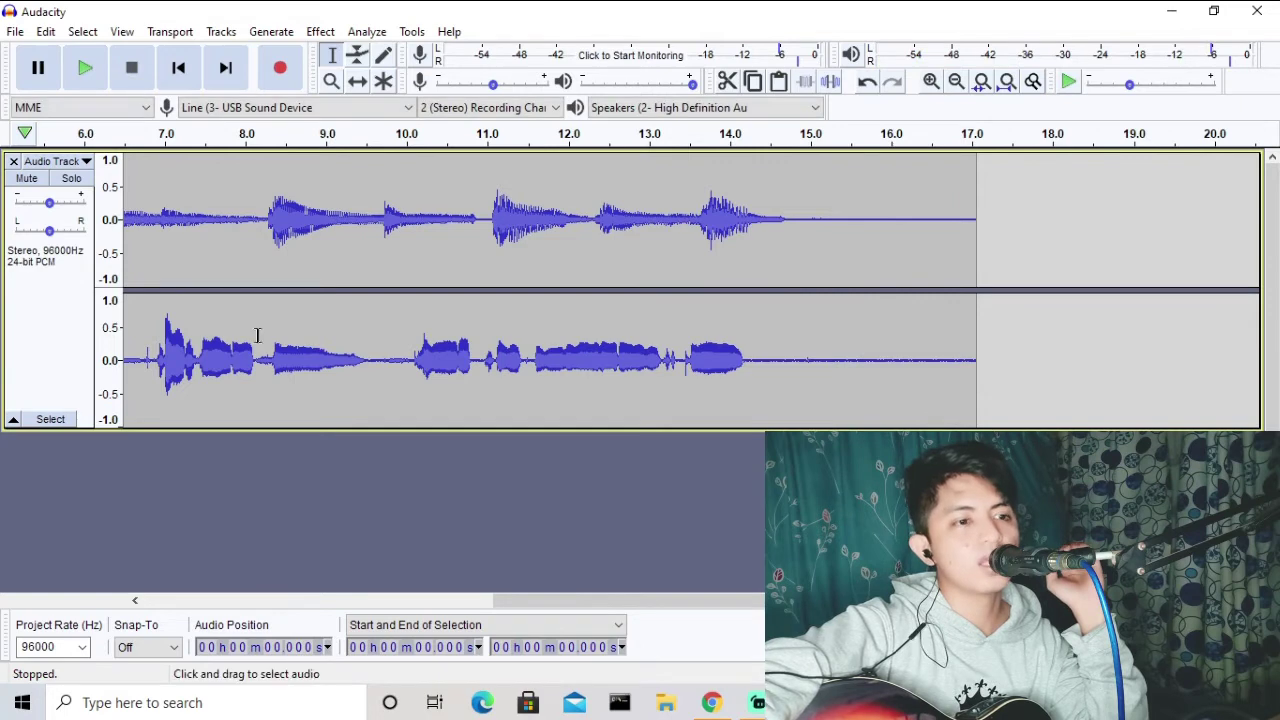
Step: Split the recorded stereo track into separate left and right tracks, and play back their opening seconds
left_click_drag(608, 600, 88, 600)
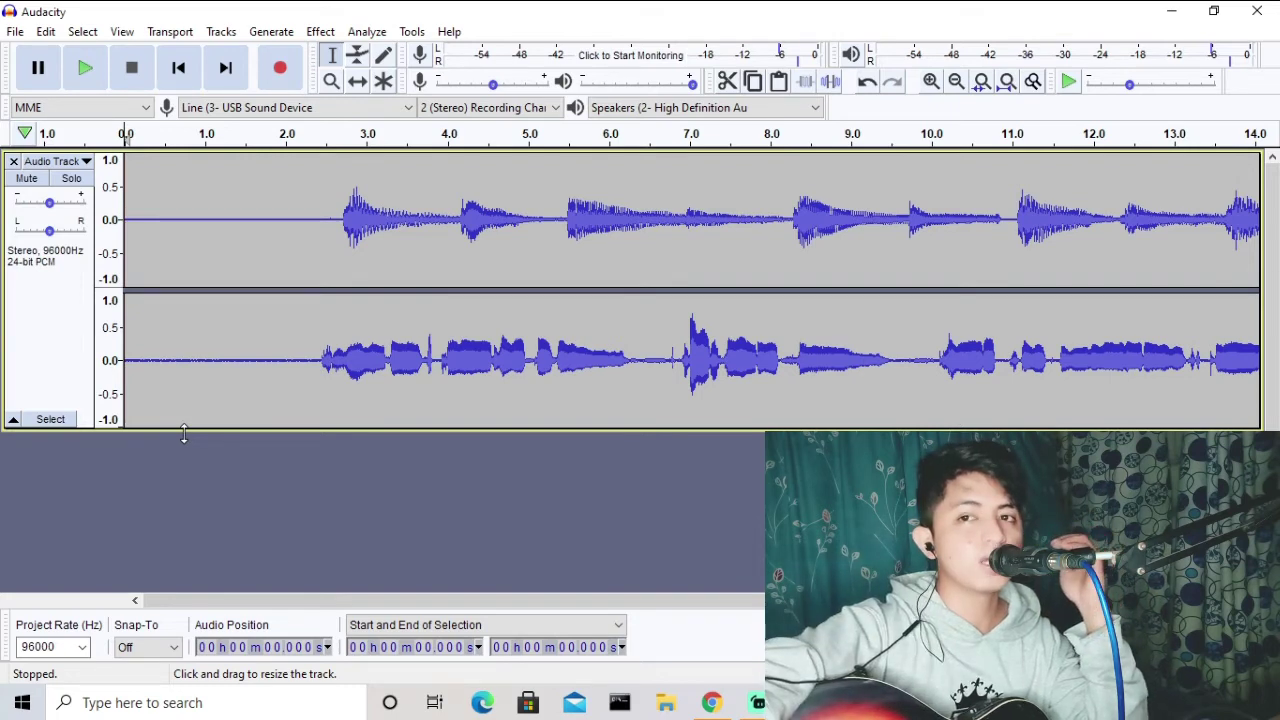
left_click(80, 163)
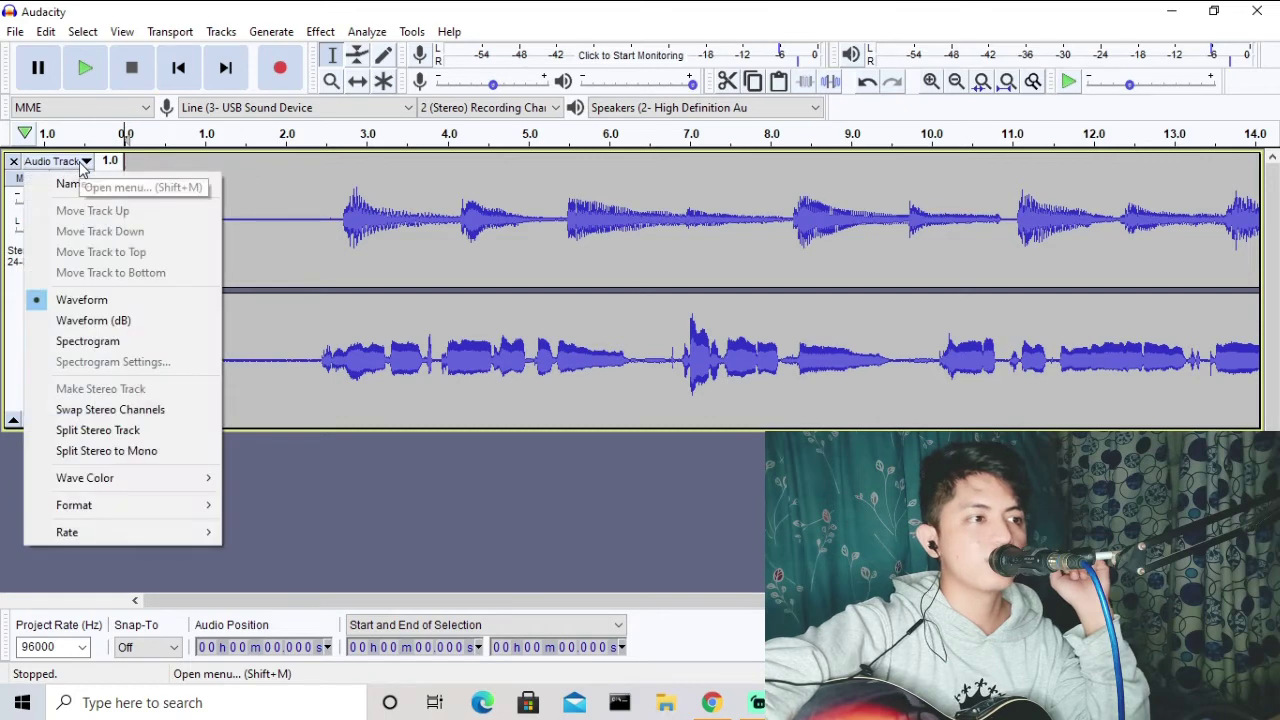
left_click(194, 440)
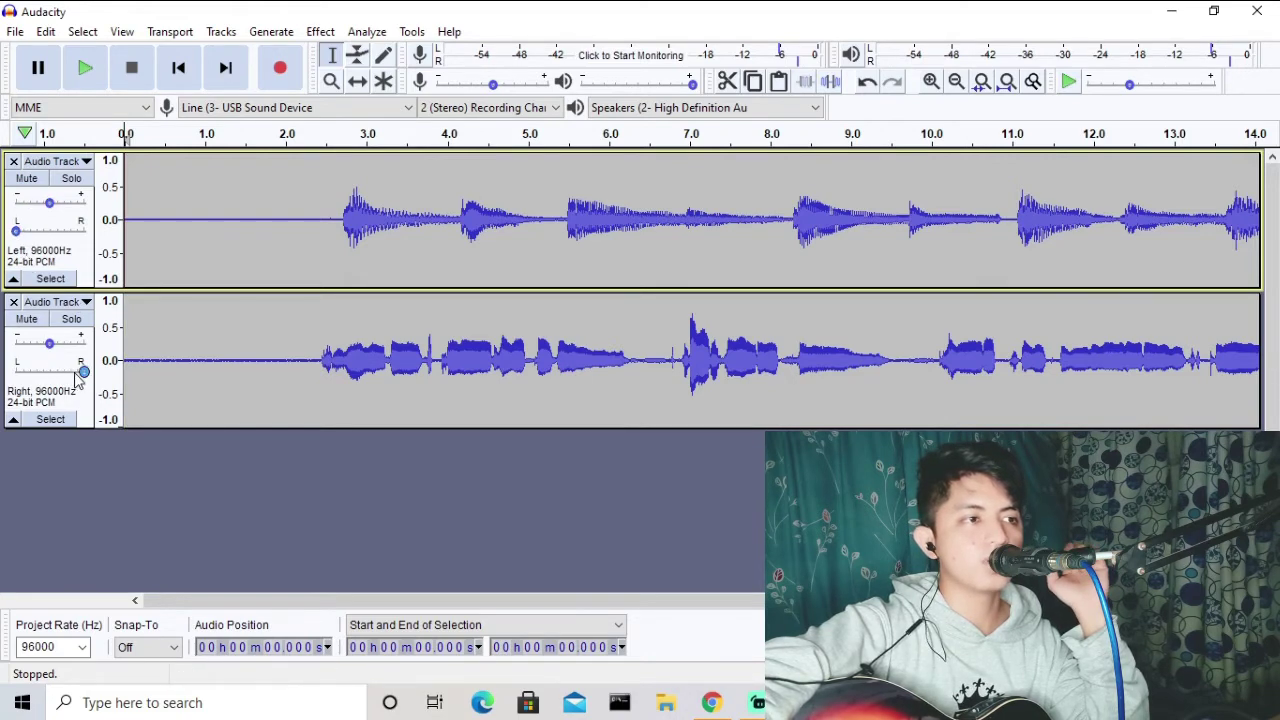
left_click(86, 70)
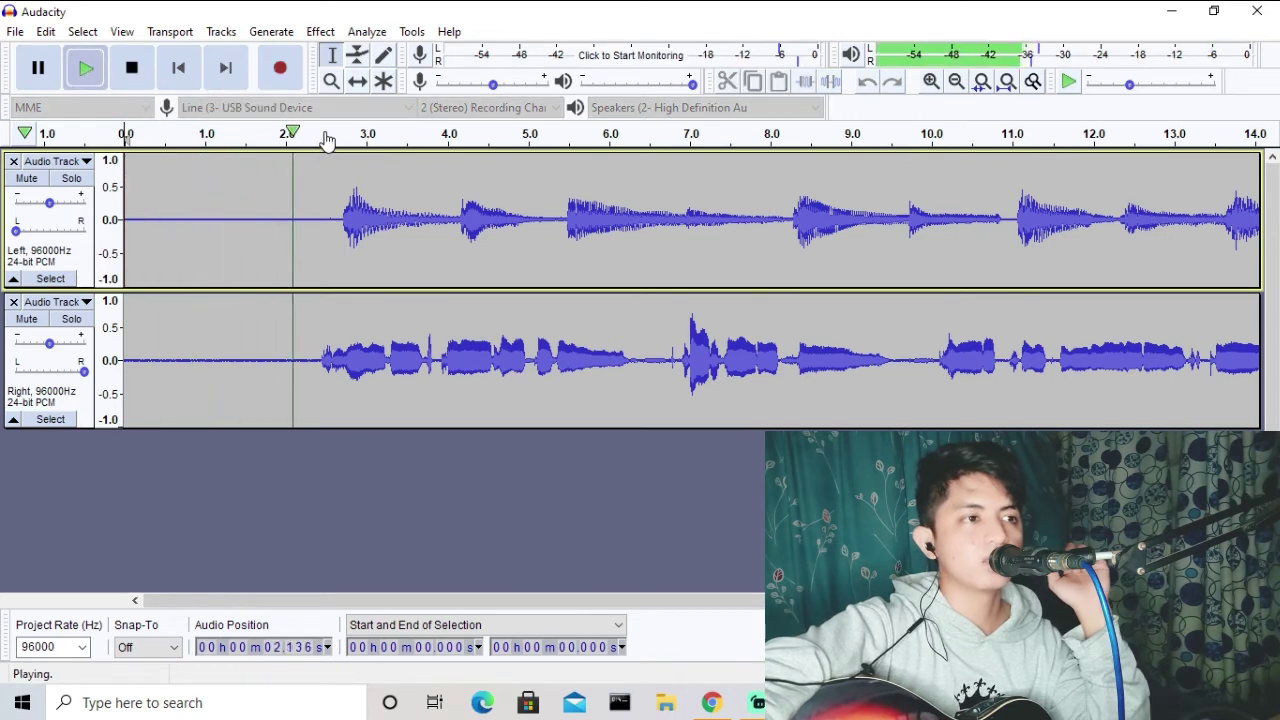
left_click(131, 68)
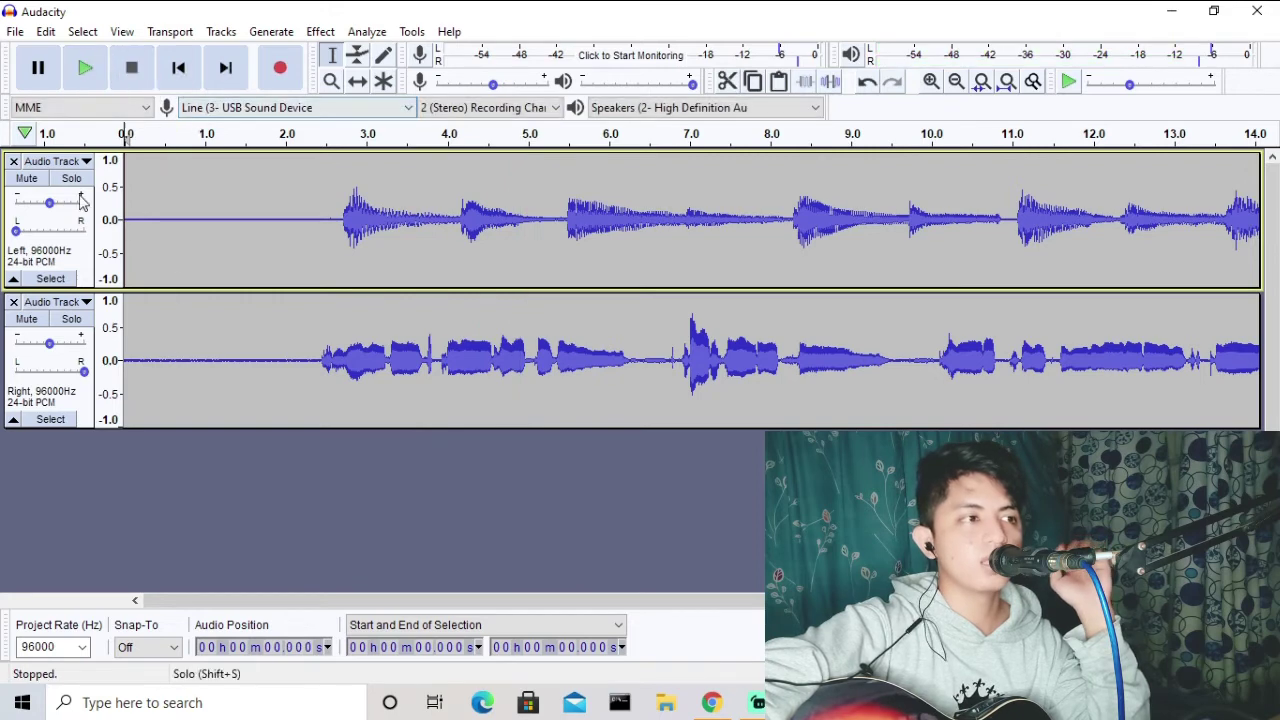
Step: Center the panning of both split tracks
left_click(18, 232)
left_click_drag(18, 232, 50, 232)
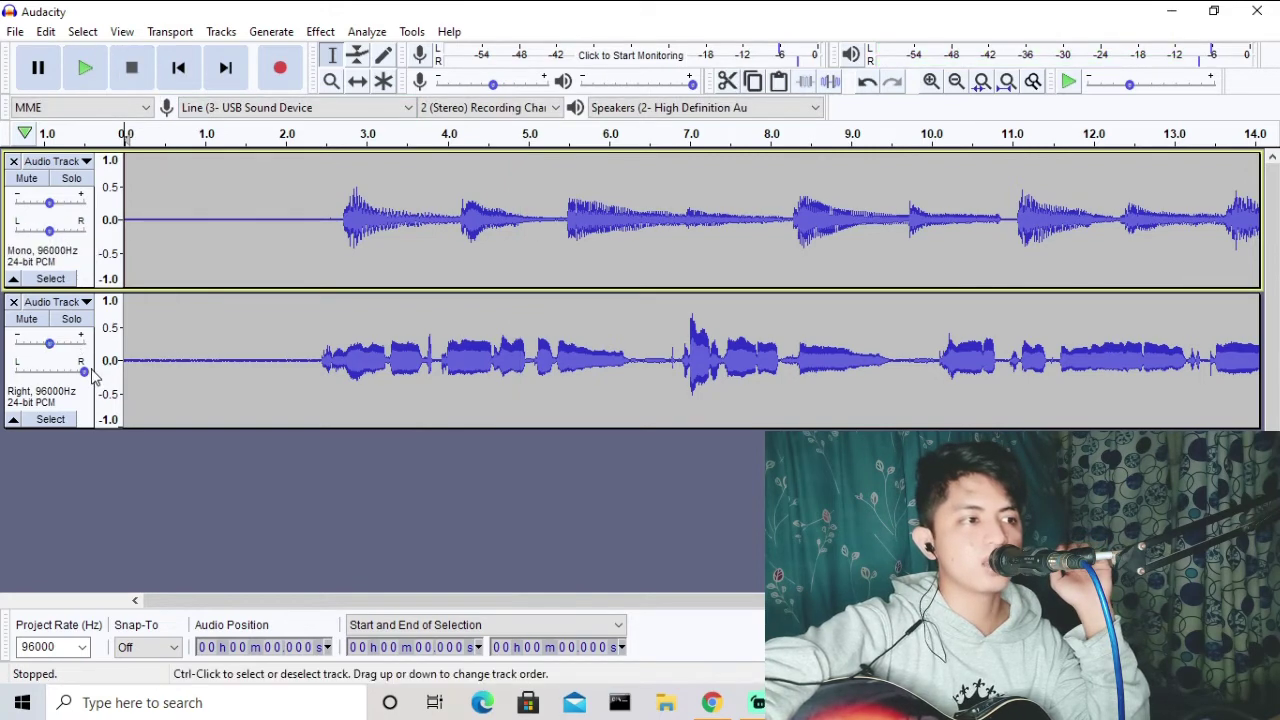
left_click(88, 372)
left_click_drag(85, 371, 52, 385)
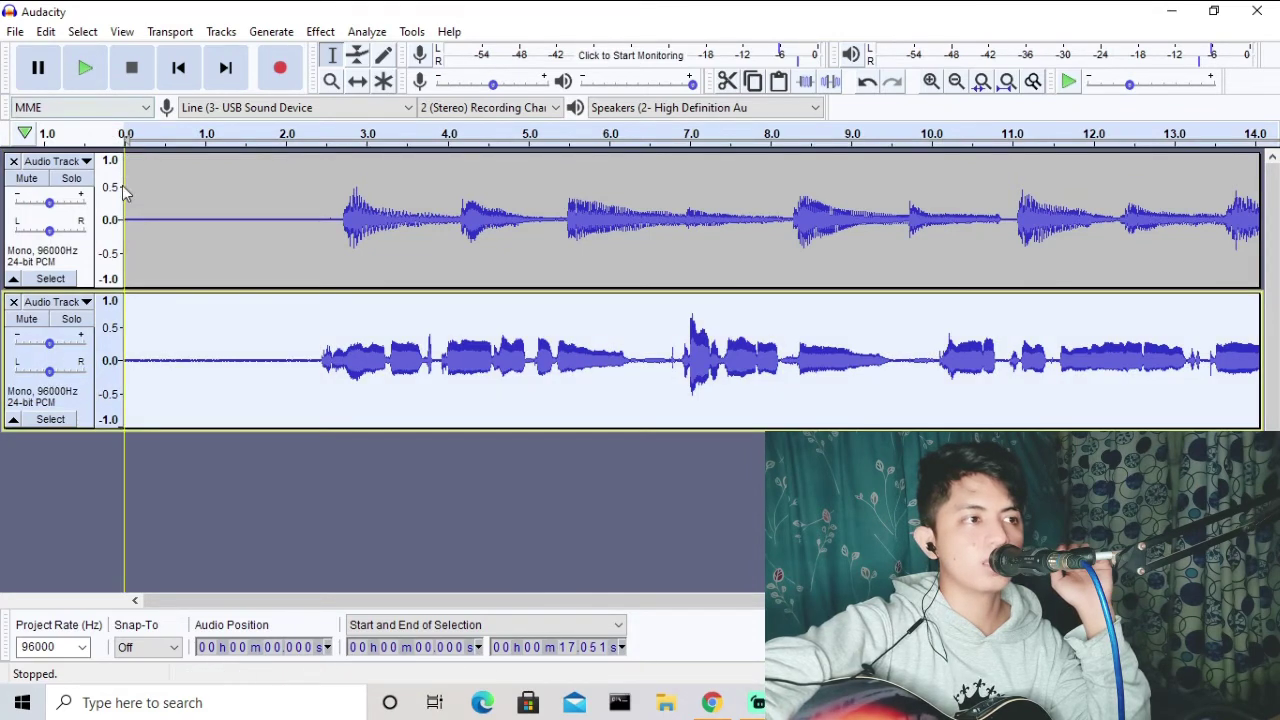
Step: Play back the two centered tracks from the start and again from about 2.3 seconds
left_click(136, 335)
left_click(82, 31)
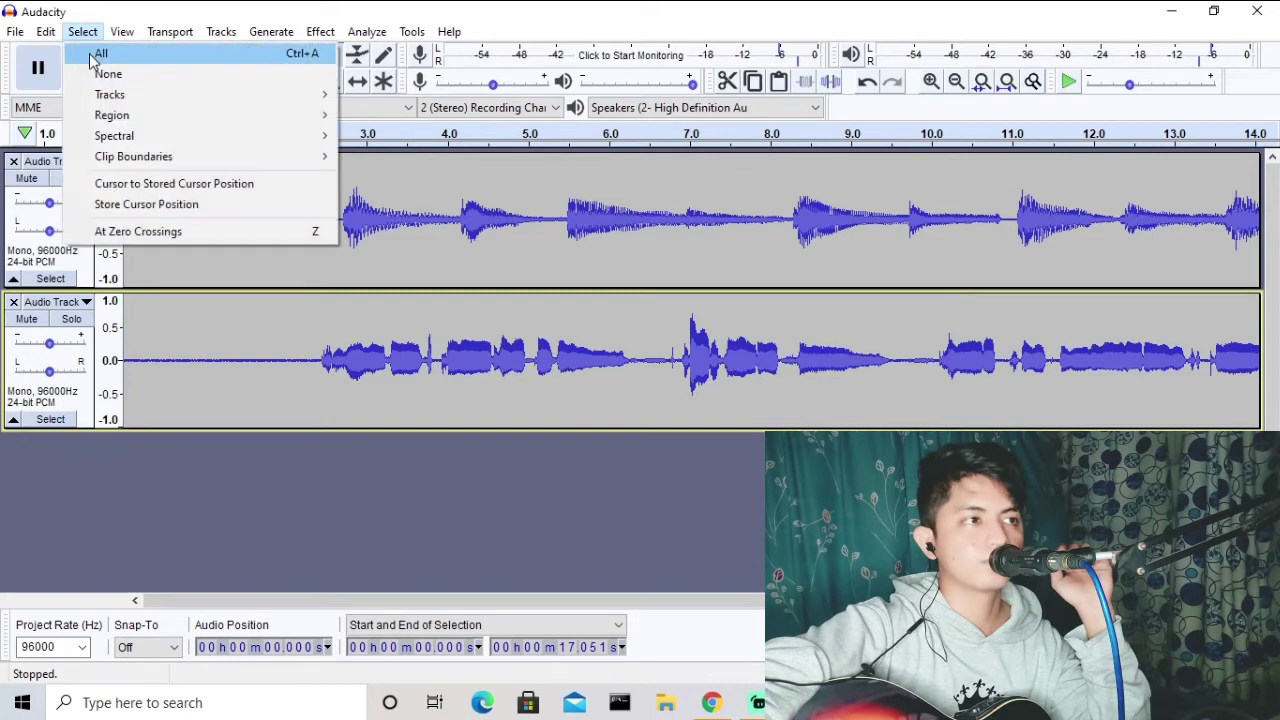
left_click(84, 31)
left_click(98, 68)
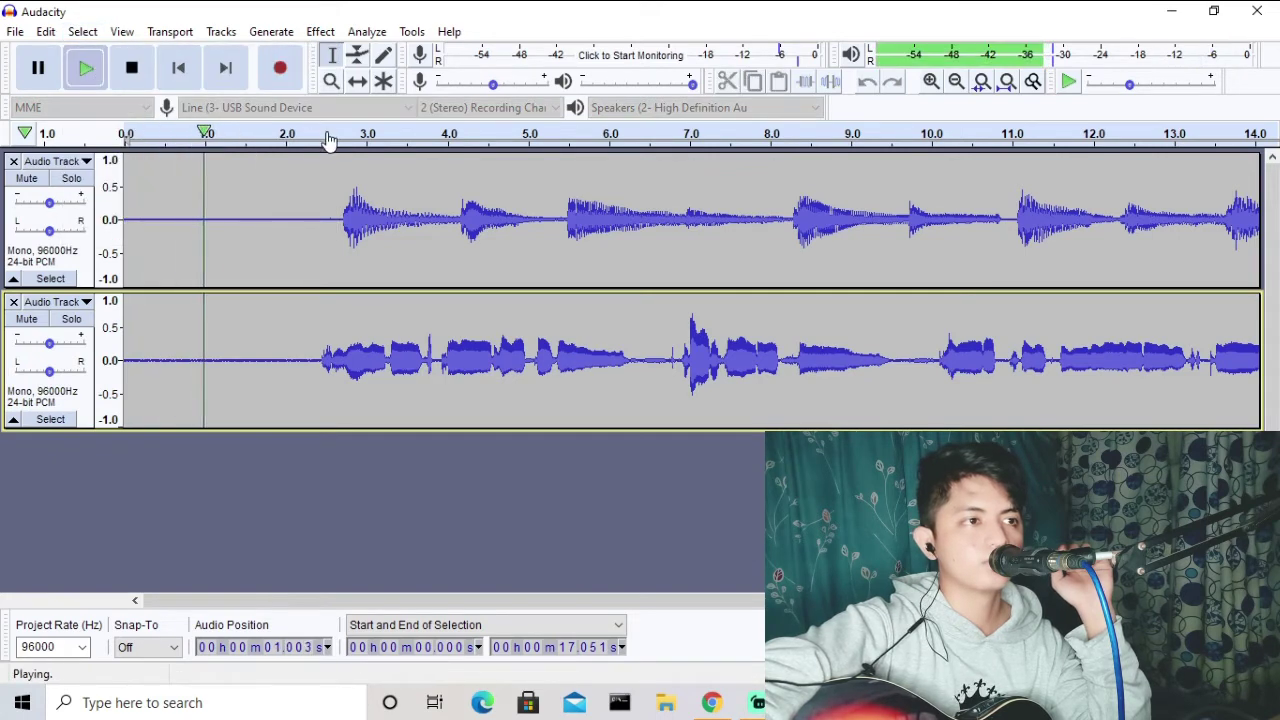
key("space")
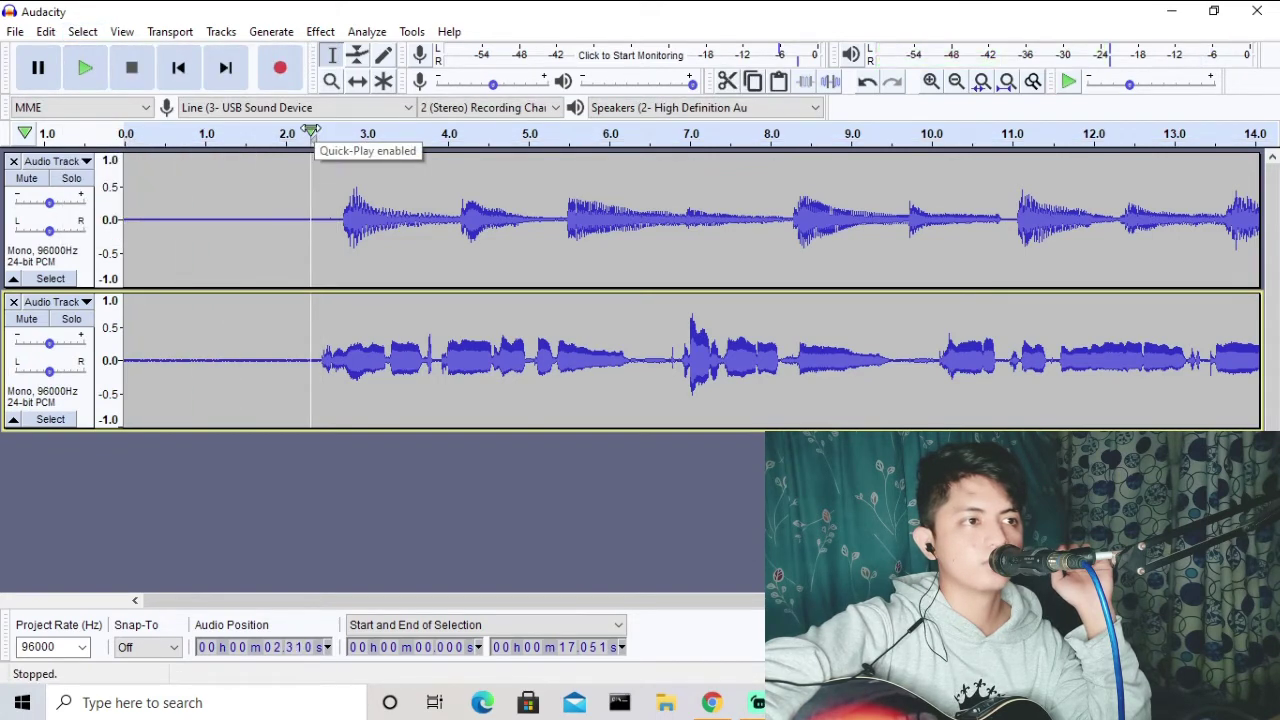
left_click(314, 133)
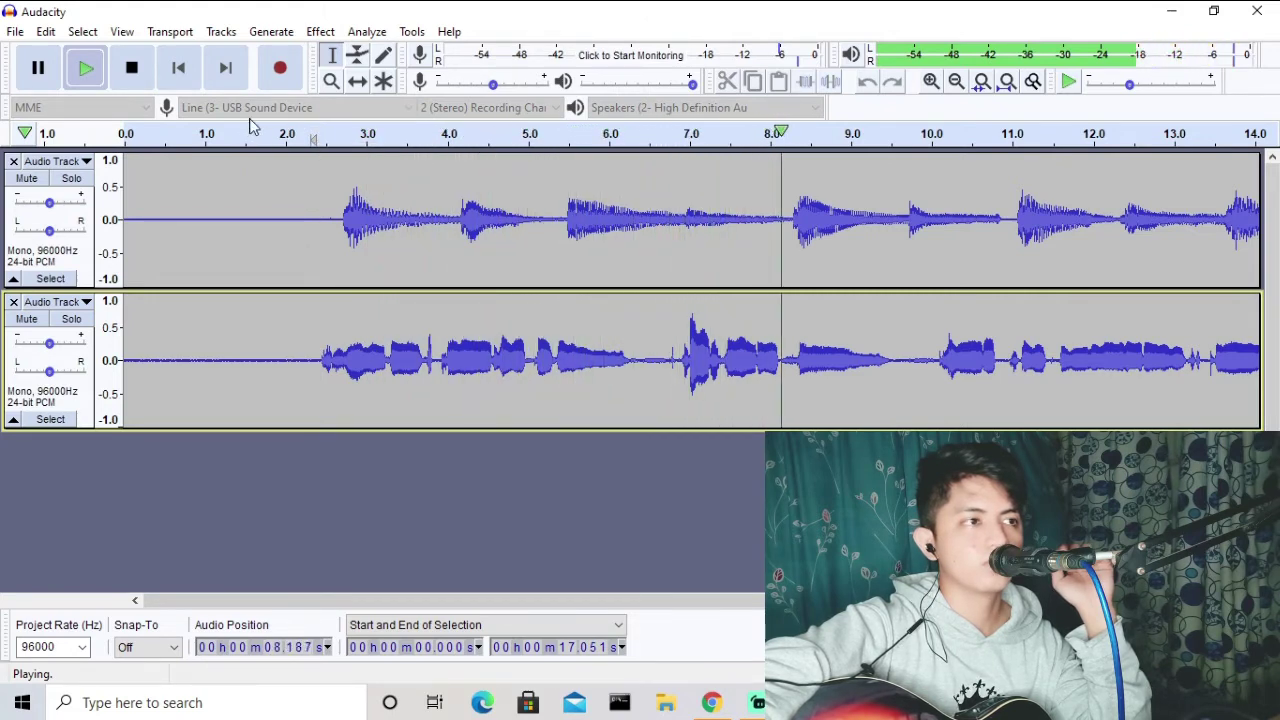
left_click(116, 82)
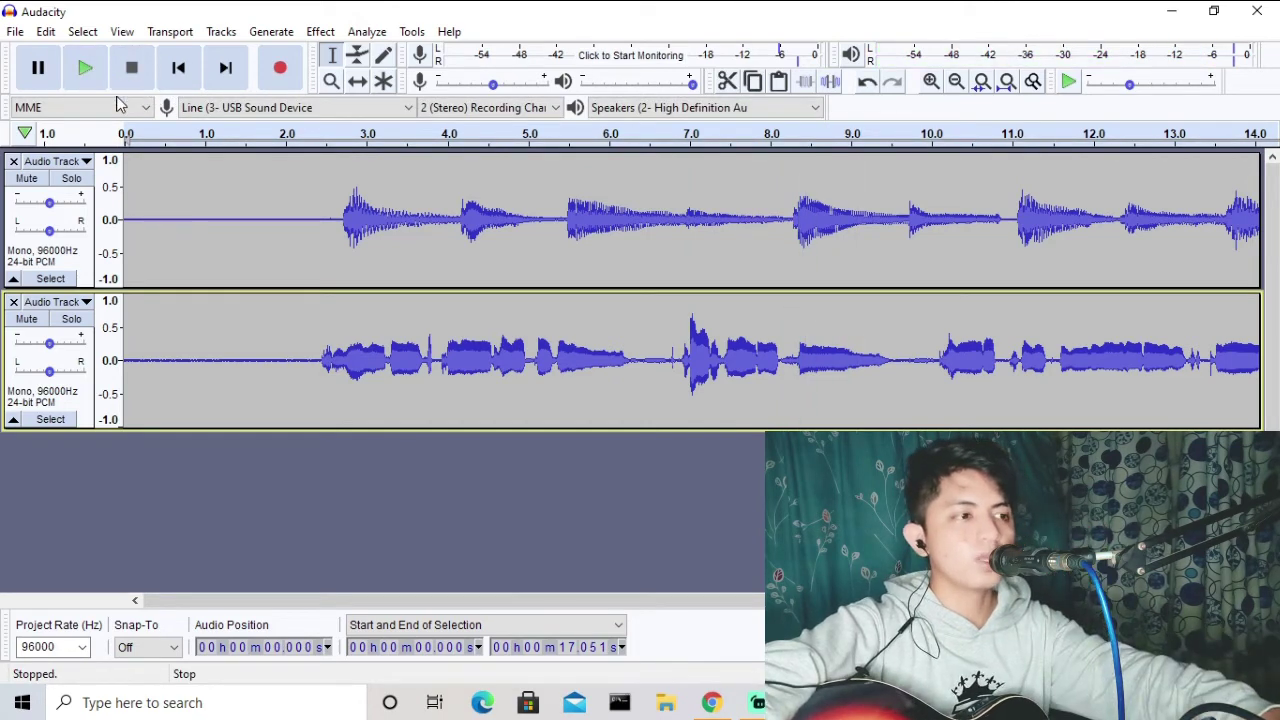
Step: Undo the panning changes and the track split, and split the stereo track into two mono tracks instead
key("ctrl+z")
key("ctrl+z")
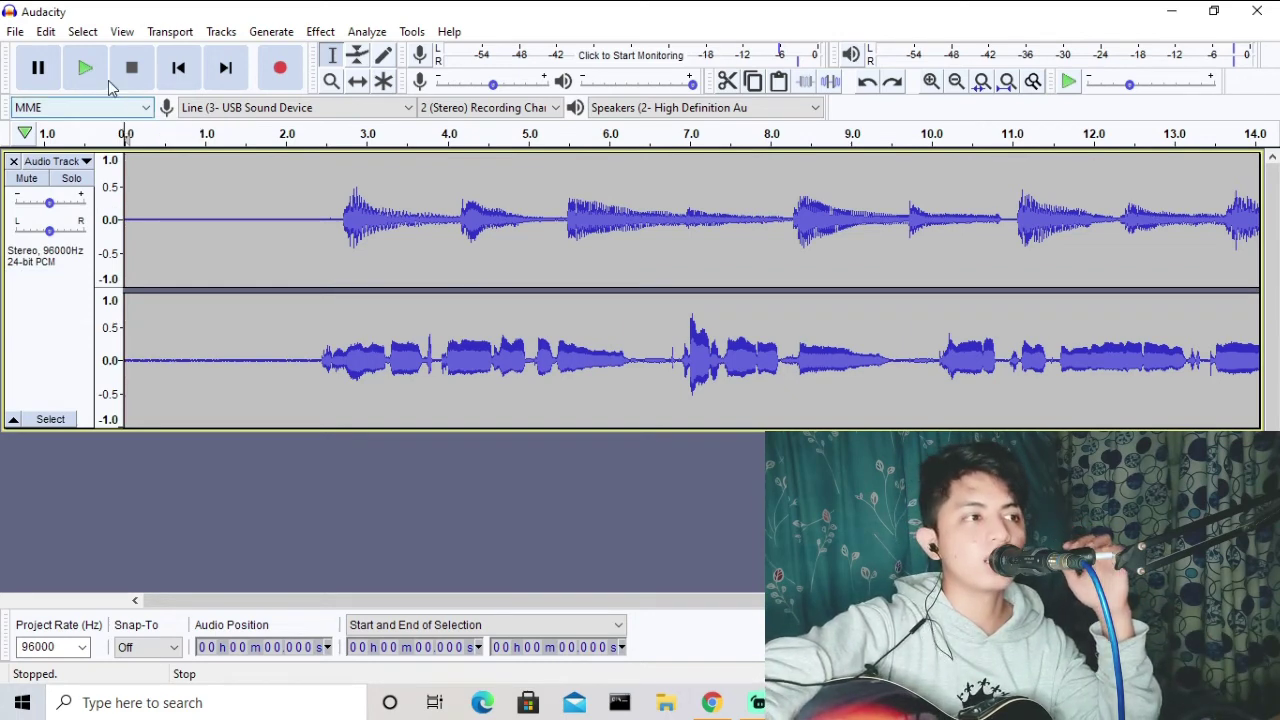
left_click(80, 161)
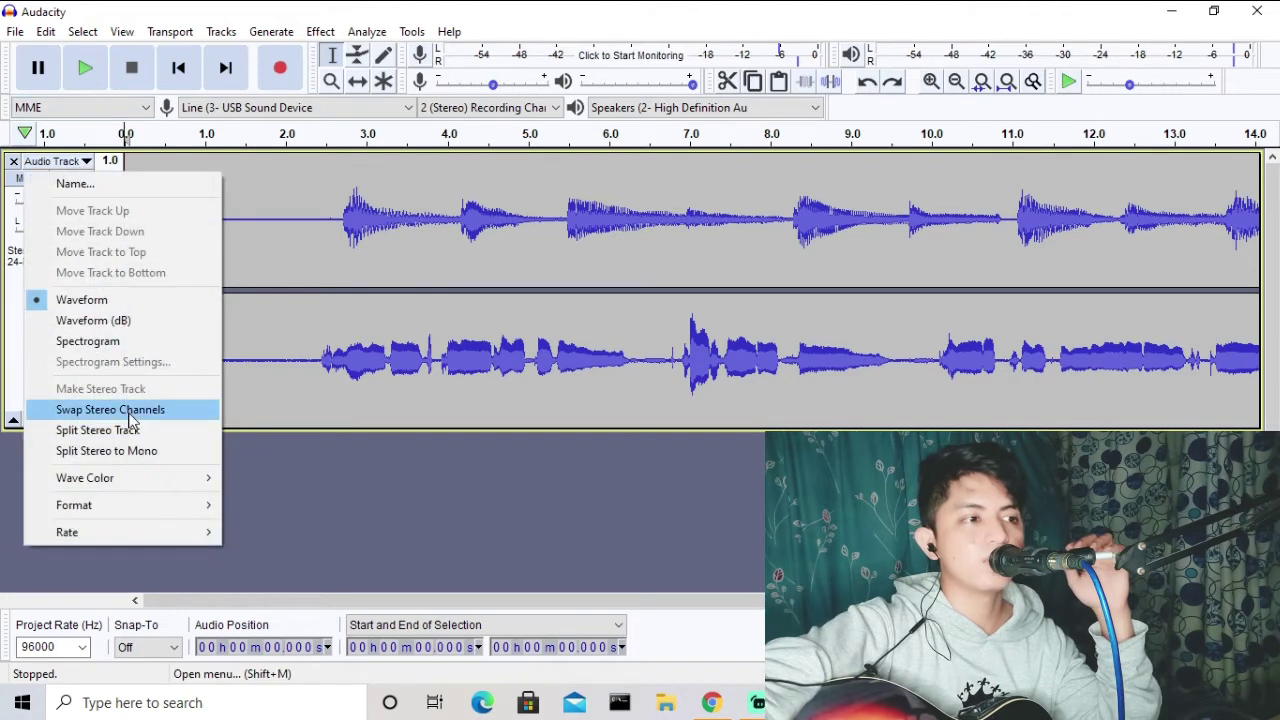
left_click(150, 451)
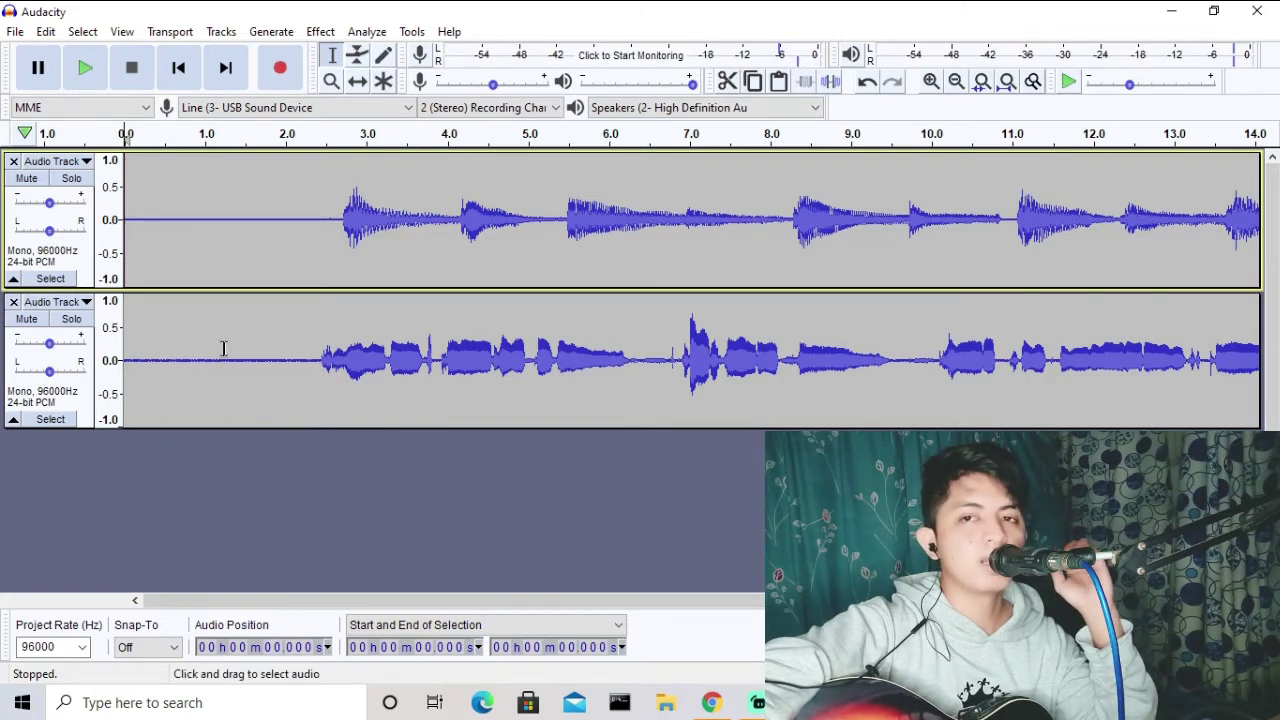
Step: Play the two mono tracks from a little after 2 seconds while trying out the gain of each track in turn
left_click(292, 135)
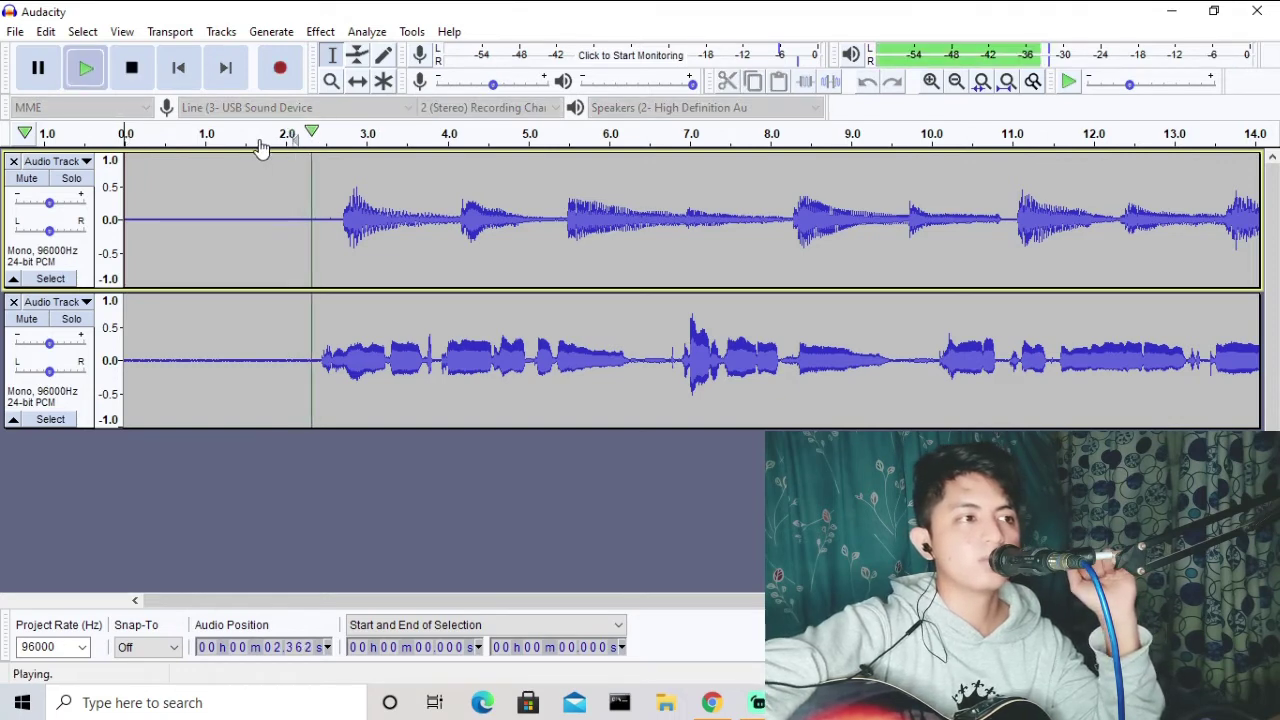
left_click_drag(52, 203, 84, 212)
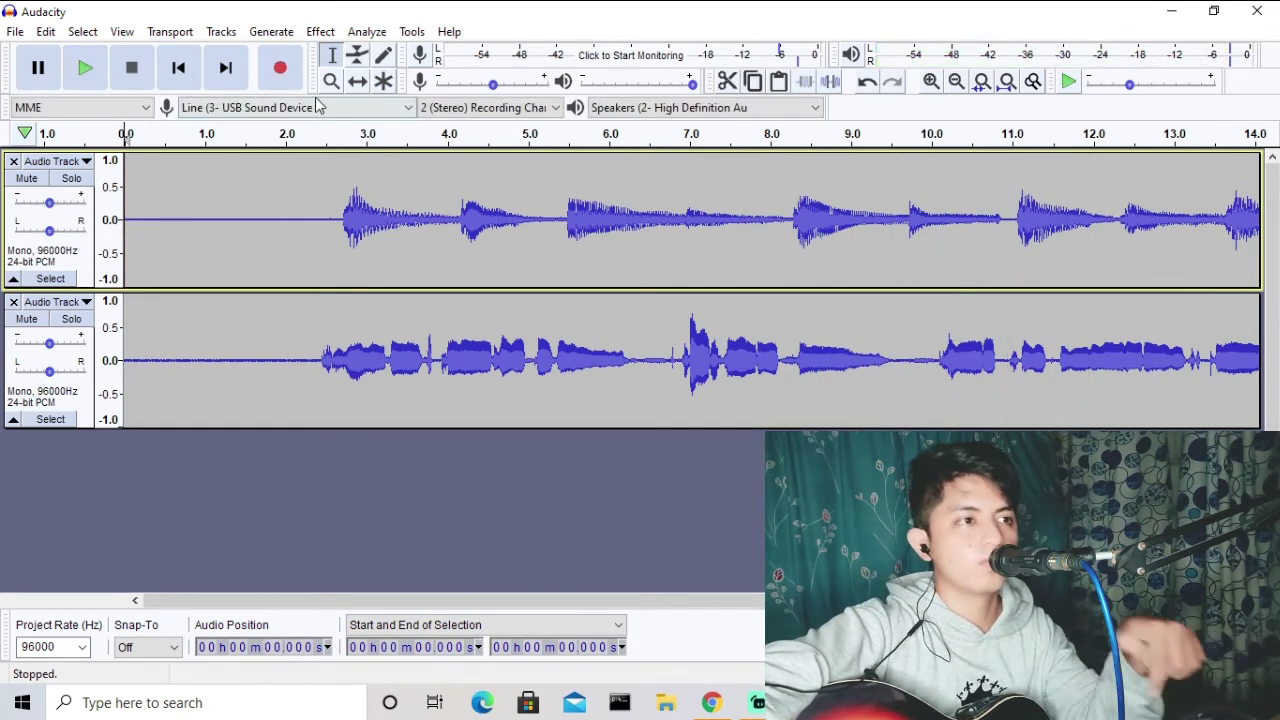
left_click(318, 133)
mouse_move(48, 344)
left_mouse_down()
mouse_move(3, 343)
mouse_move(70, 352)
mouse_move(57, 344)
left_mouse_up()
key("space")
left_click(55, 347)
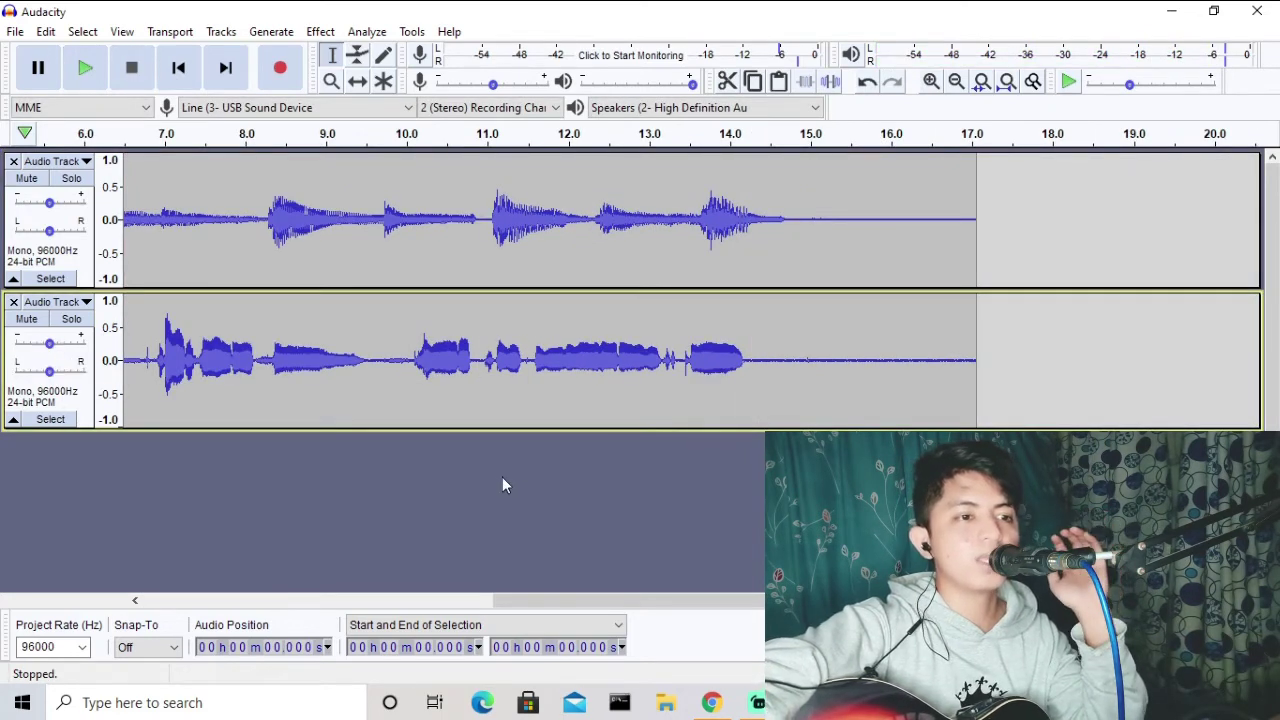
Step: Export the upper mono track as a 16-bit WAV named guitar in the tut 2 folder, replacing the existing file
mouse_move(618, 600)
left_mouse_down()
mouse_move(495, 572)
mouse_move(228, 645)
left_mouse_up()
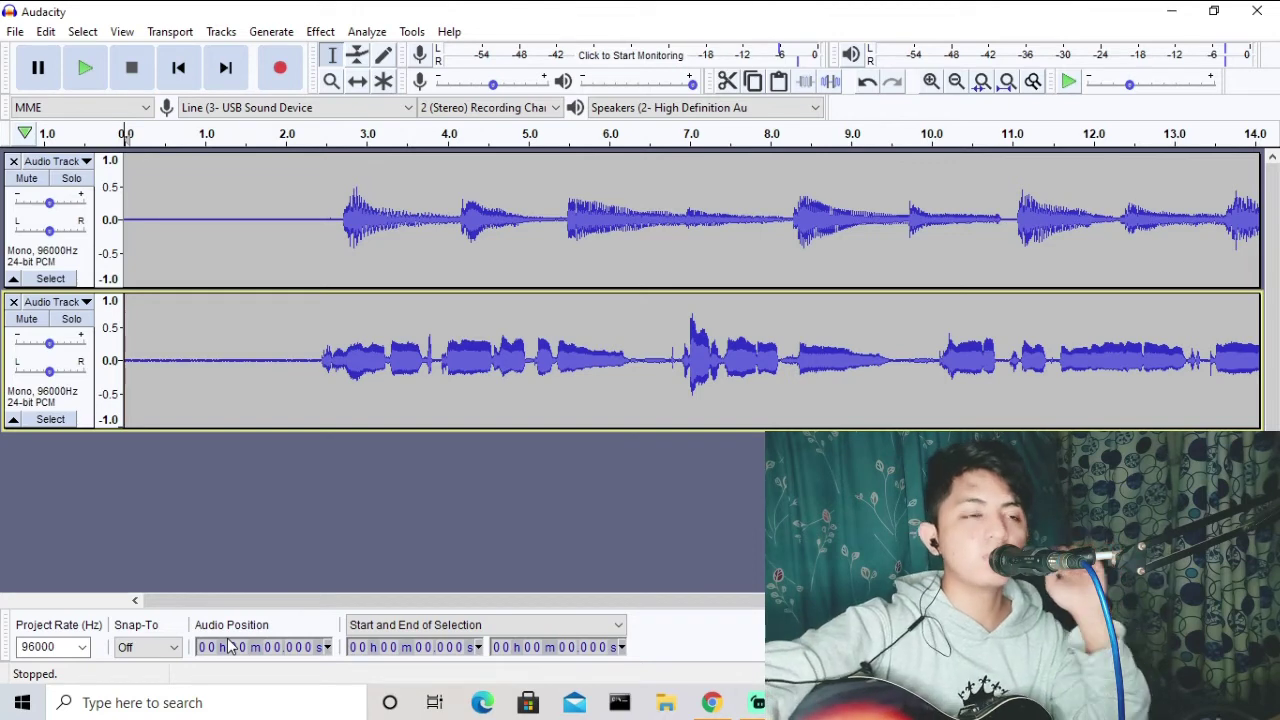
left_click(179, 224)
double_click(182, 219)
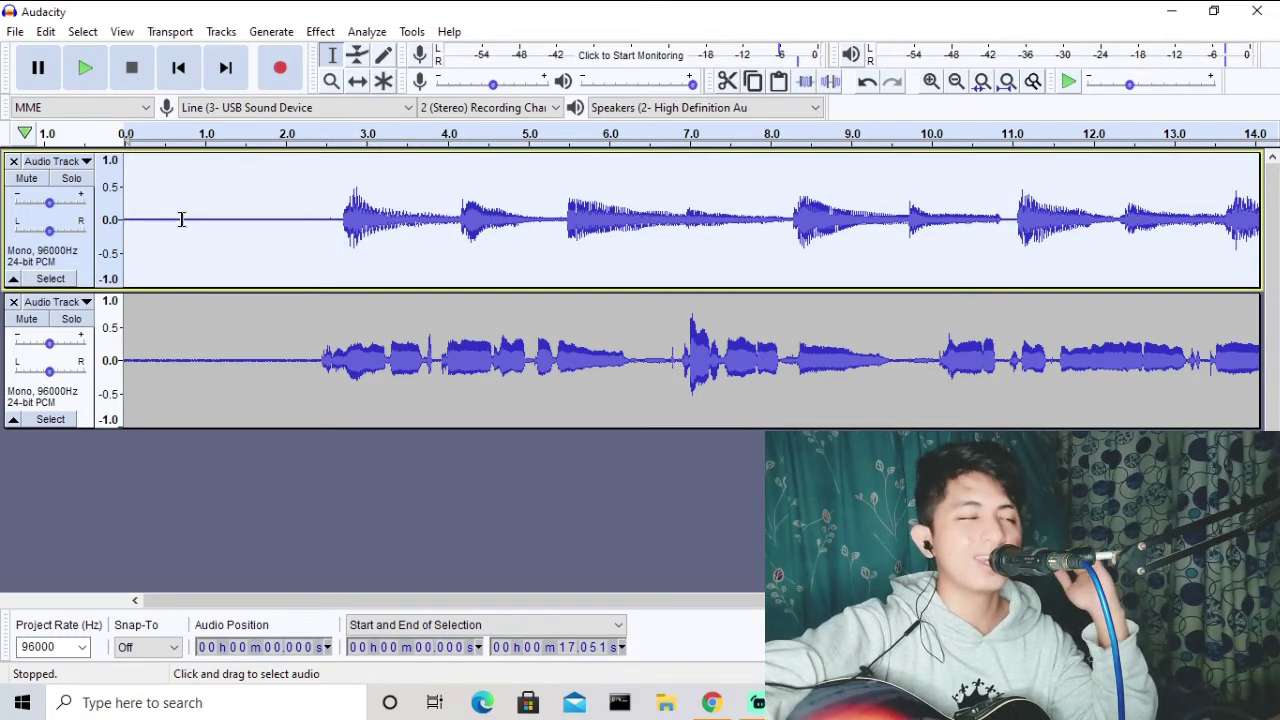
left_click(18, 33)
mouse_move(80, 172)
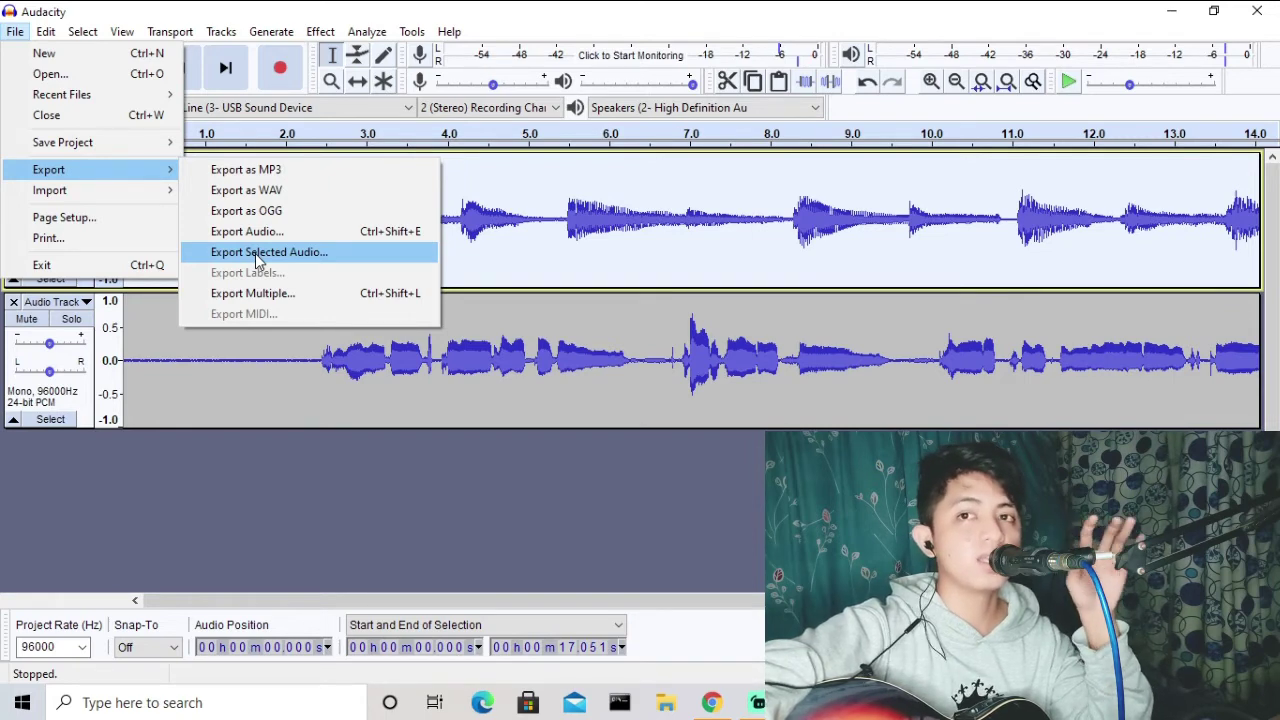
left_click(258, 256)
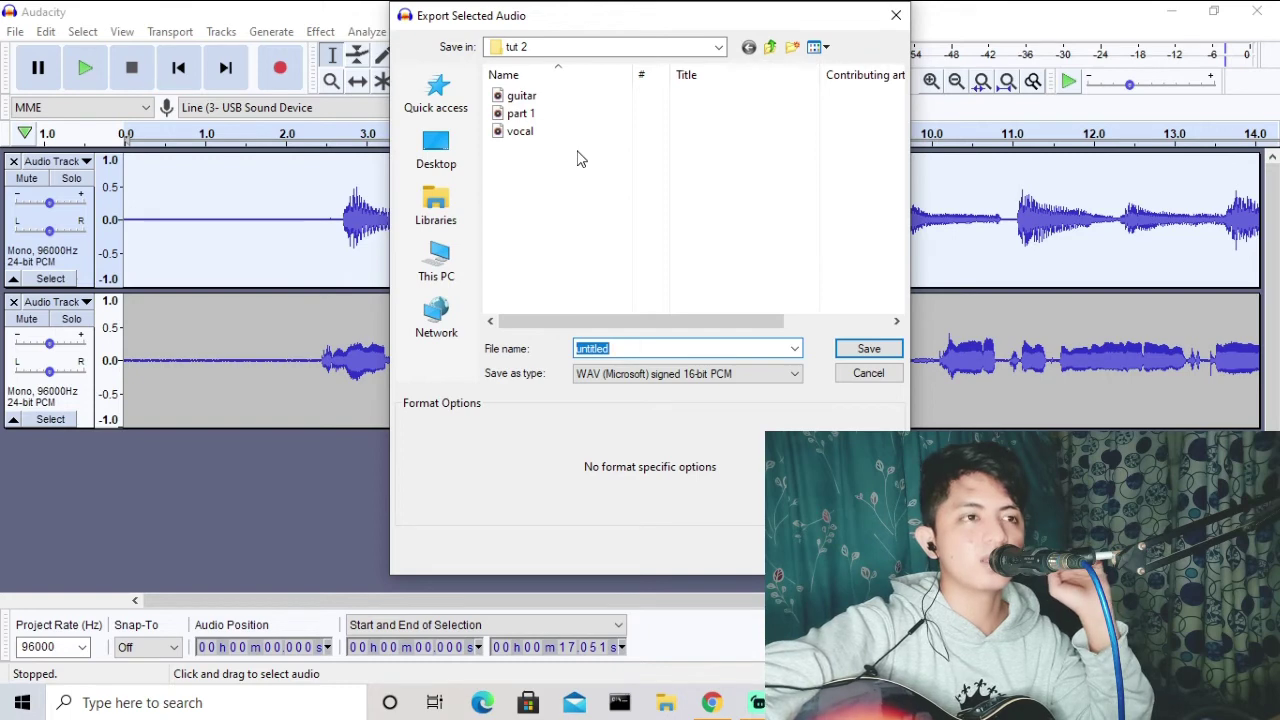
left_click(548, 97)
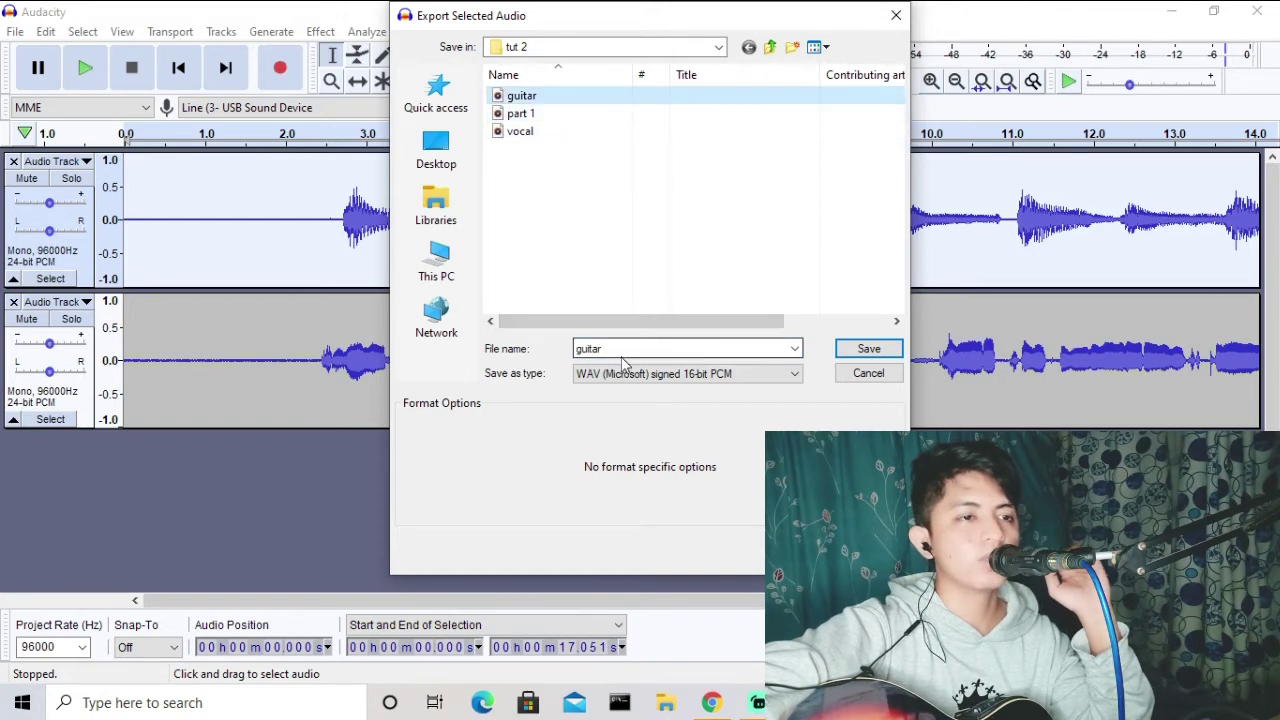
left_click(870, 350)
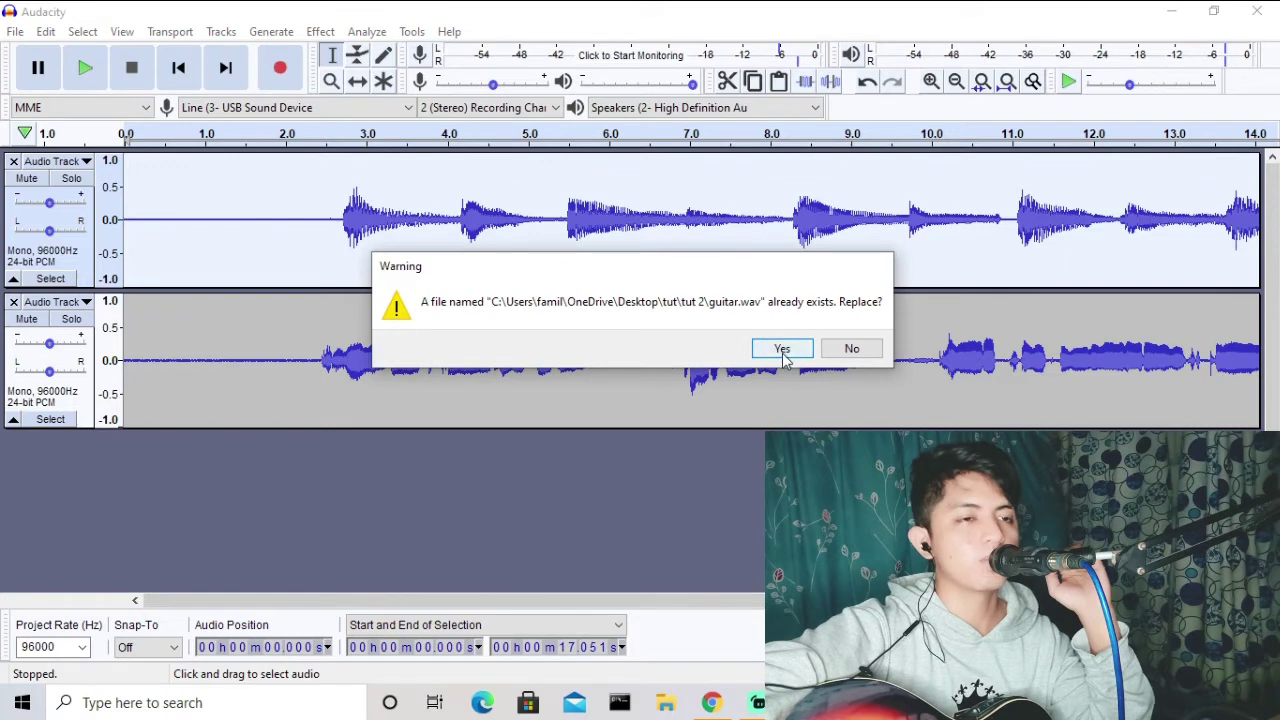
left_click(778, 349)
key("Return")
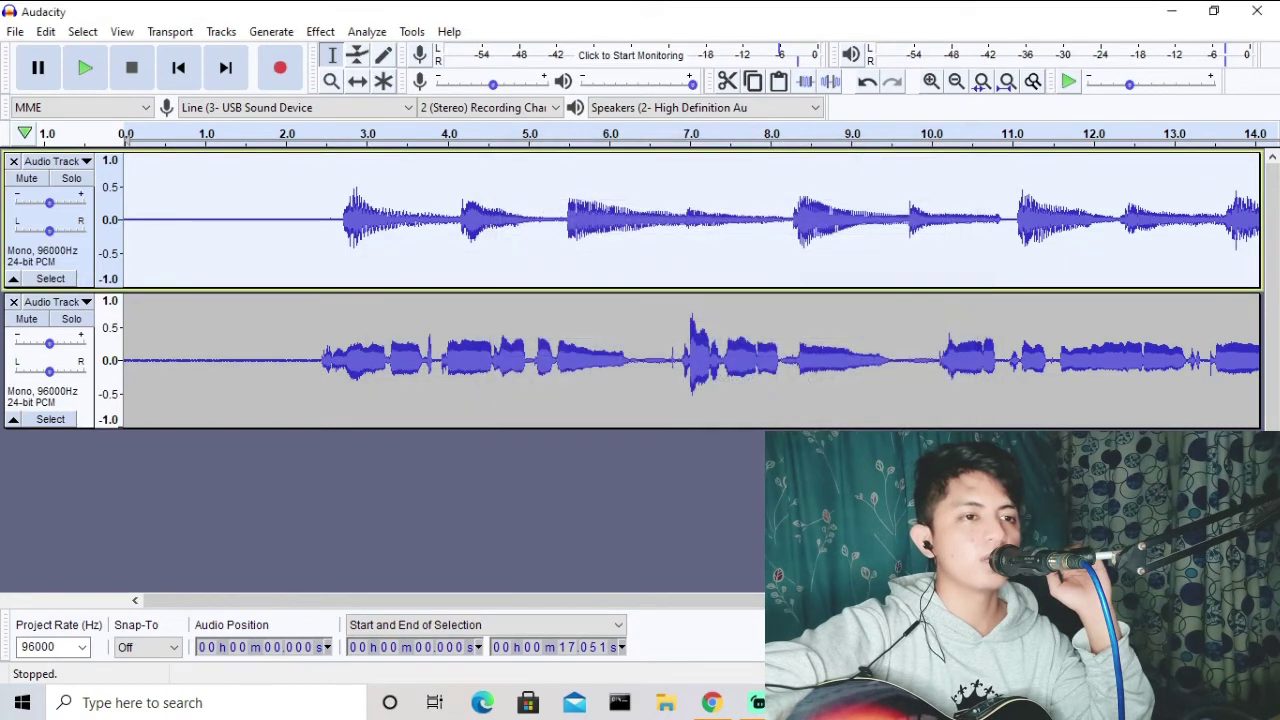
Step: Export the lower mono track as a 16-bit WAV named vocal in the tut 2 folder, replacing the existing file
left_click(287, 363)
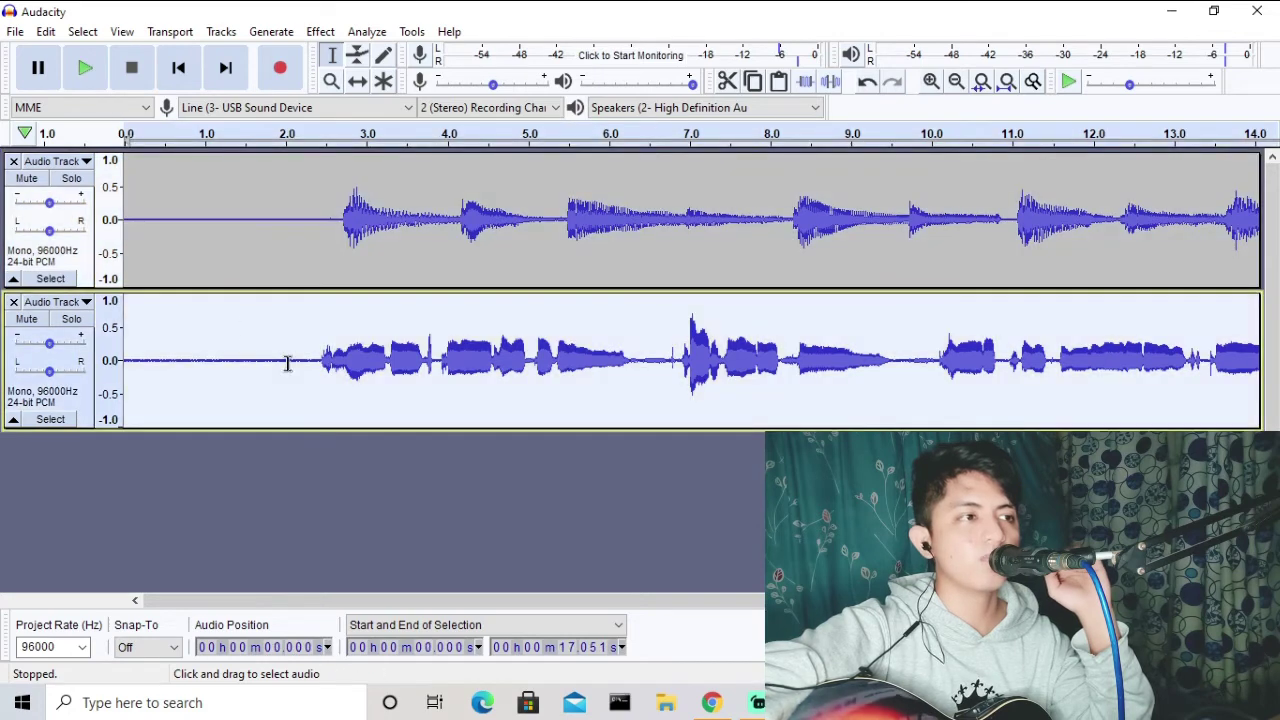
left_click(15, 31)
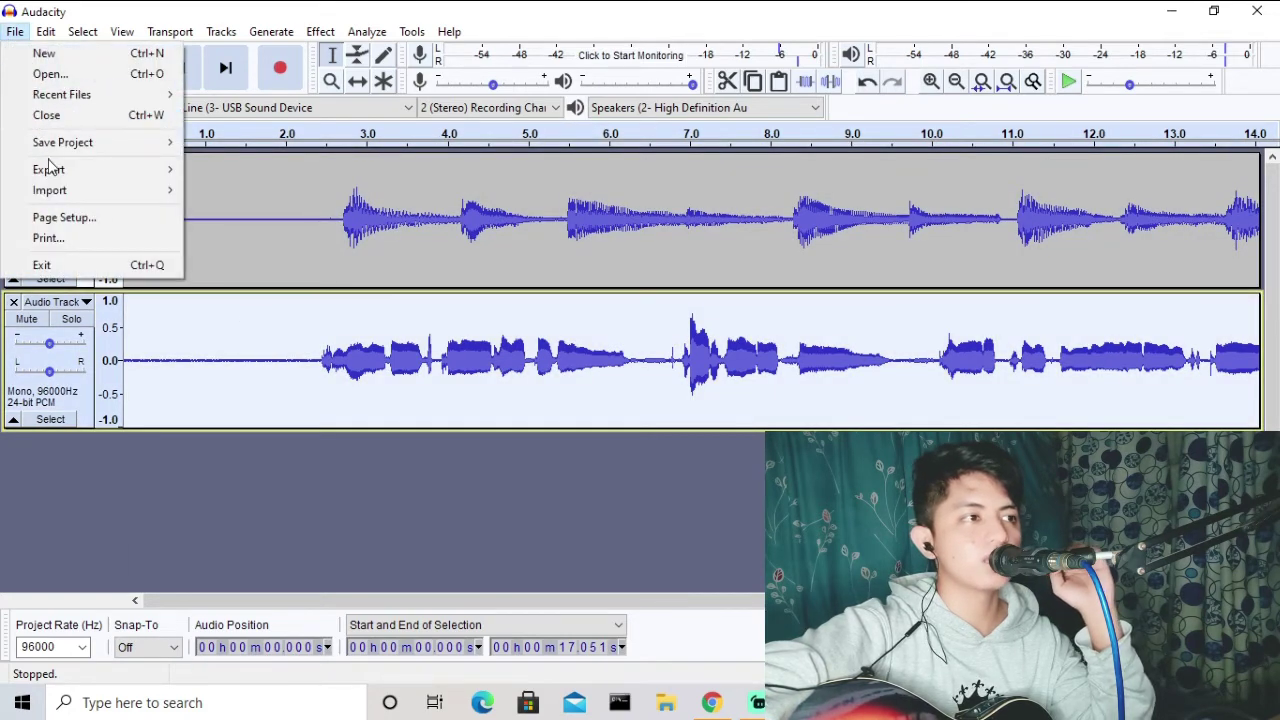
left_click(251, 252)
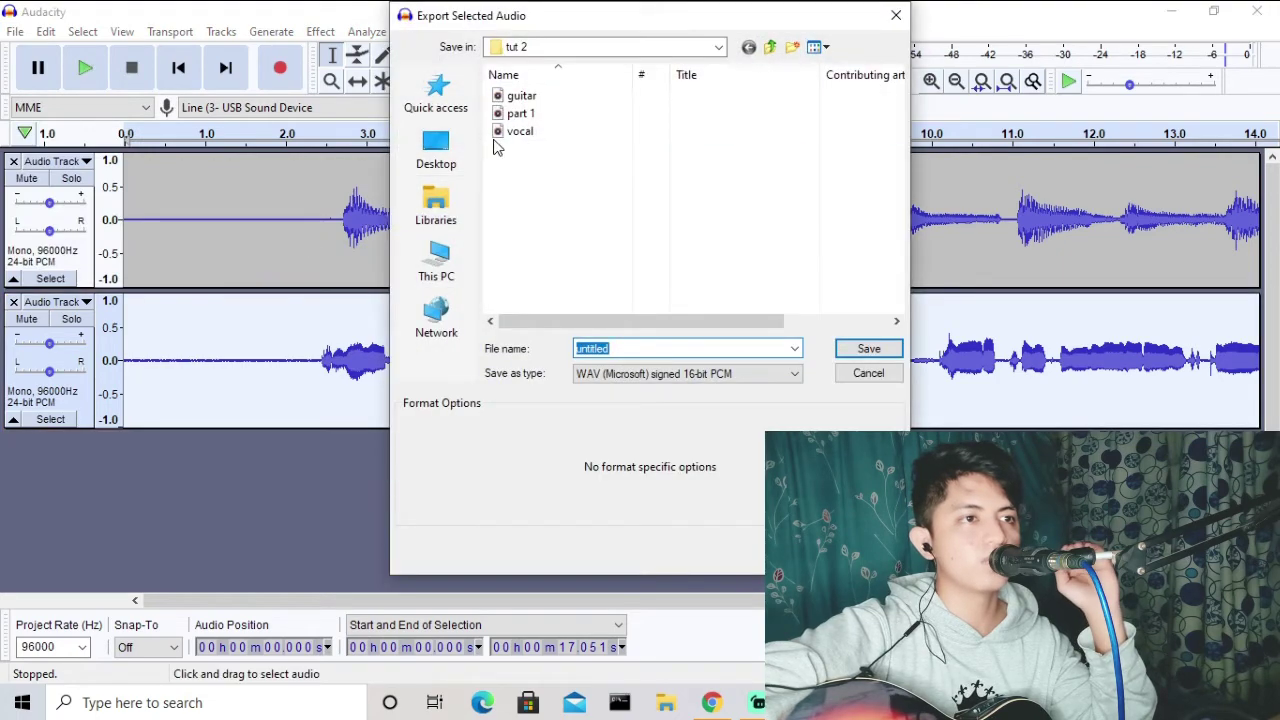
left_click(518, 132)
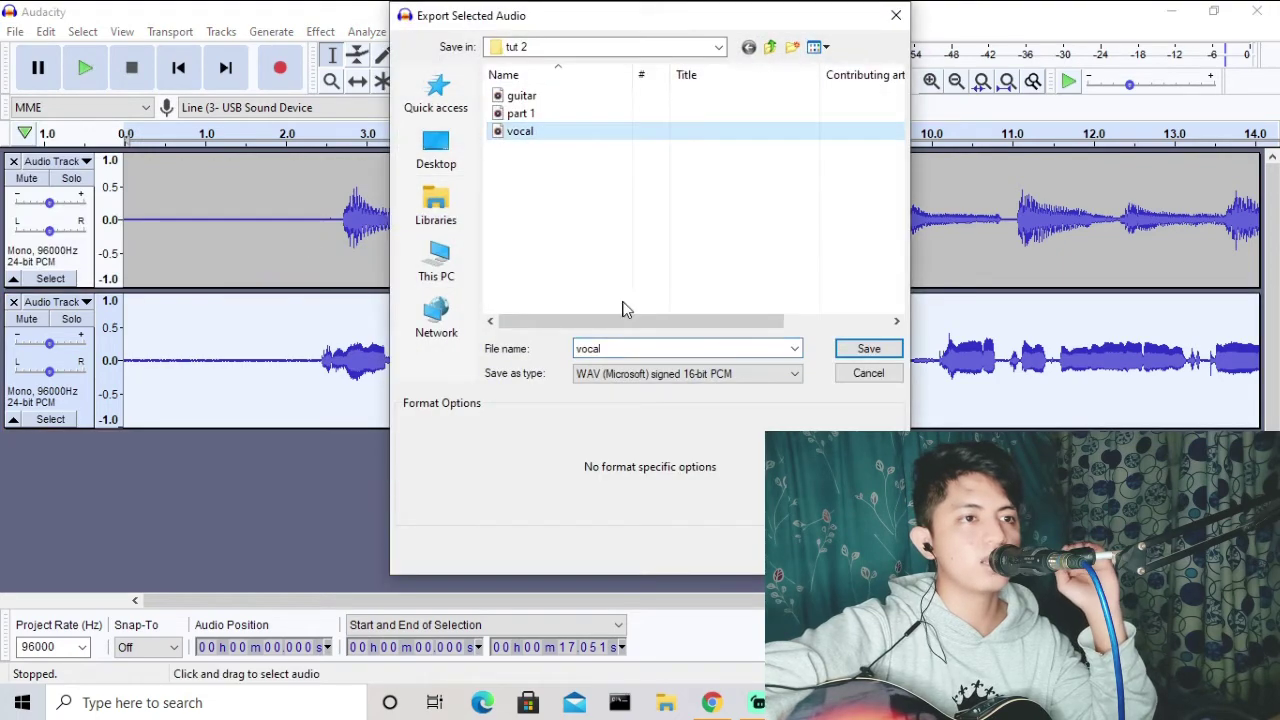
left_click(840, 352)
left_click(780, 348)
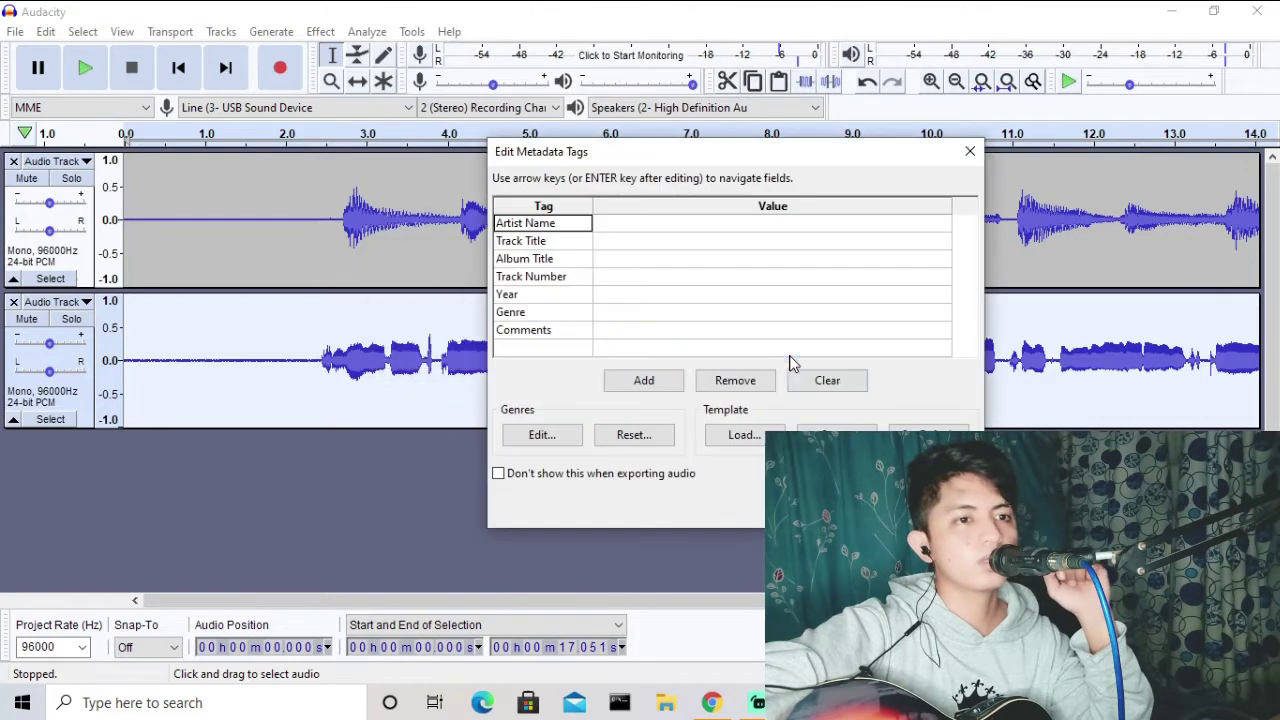
key("Return")
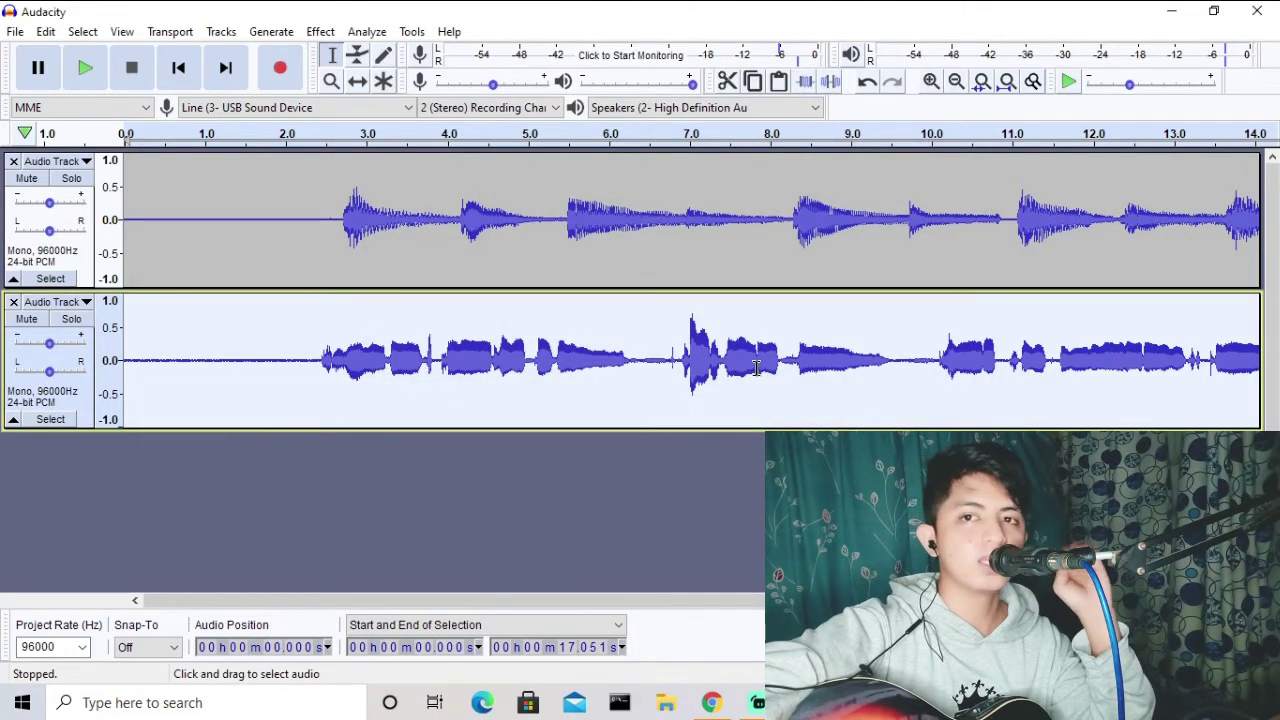
Step: Open the tut 2 folder inside the desktop's tut folder and listen to parts of the exported vocal file
left_click(1173, 14)
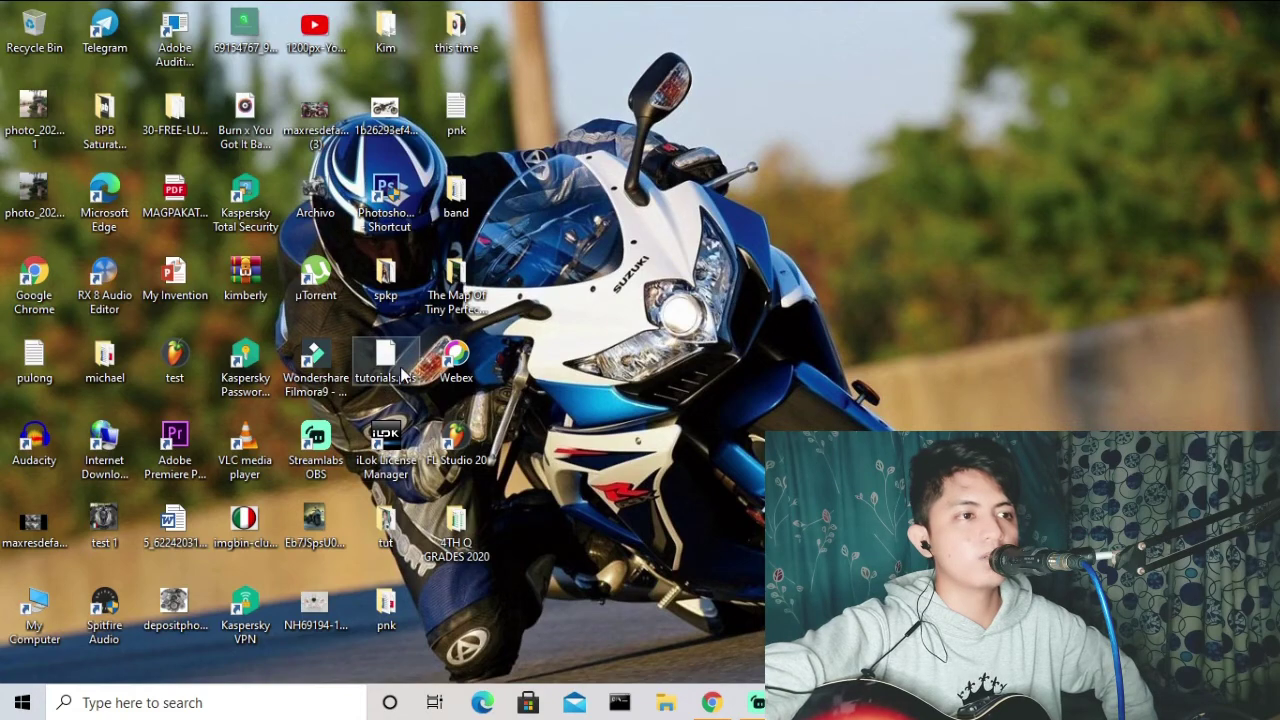
double_click(397, 517)
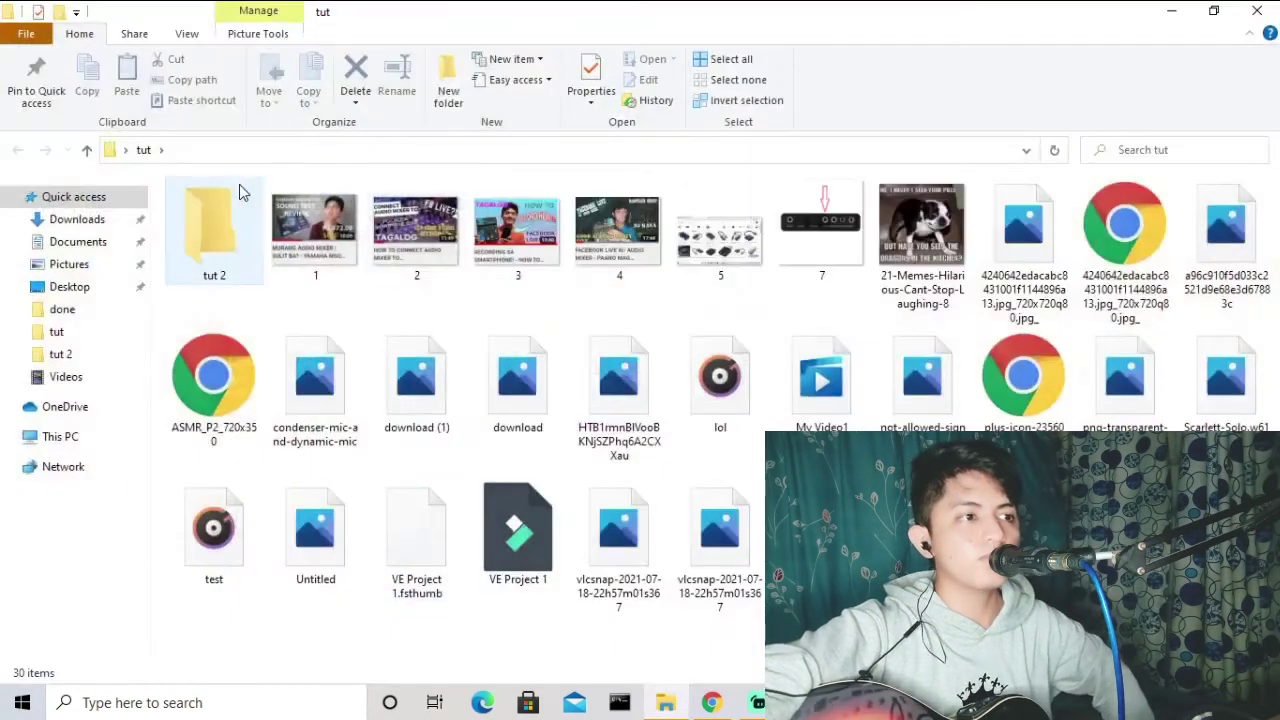
double_click(236, 195)
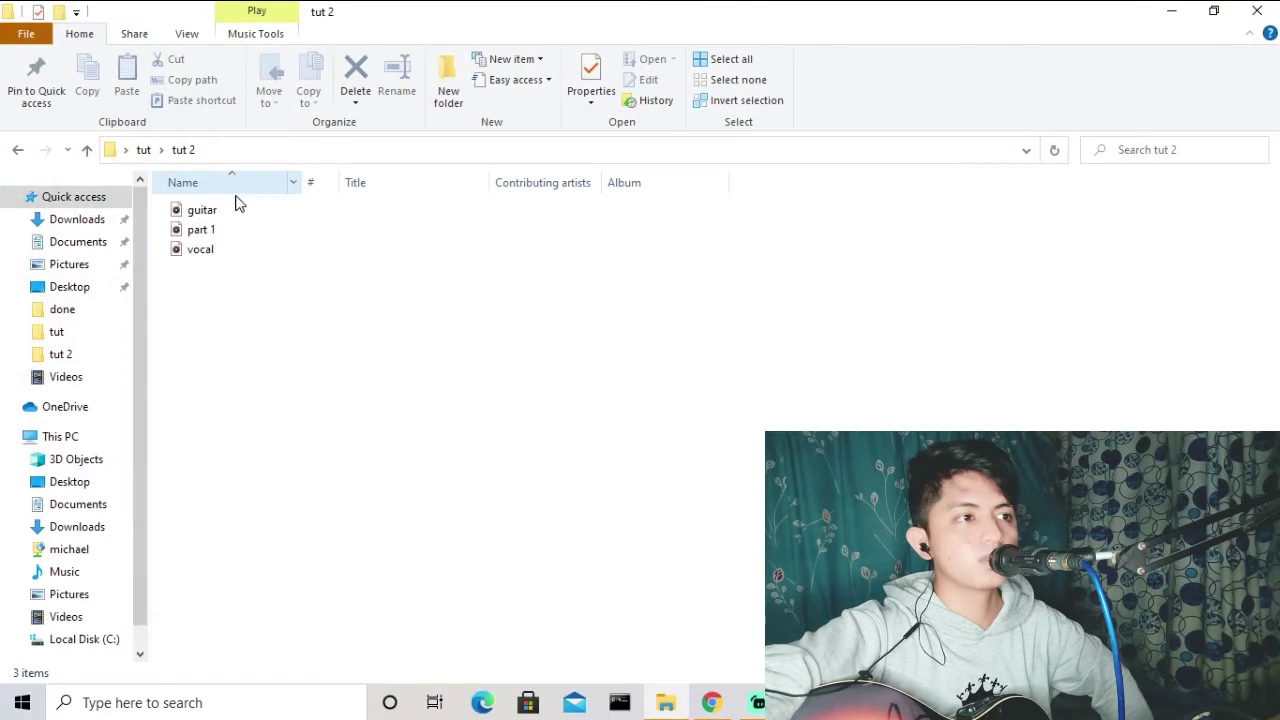
left_click(254, 252)
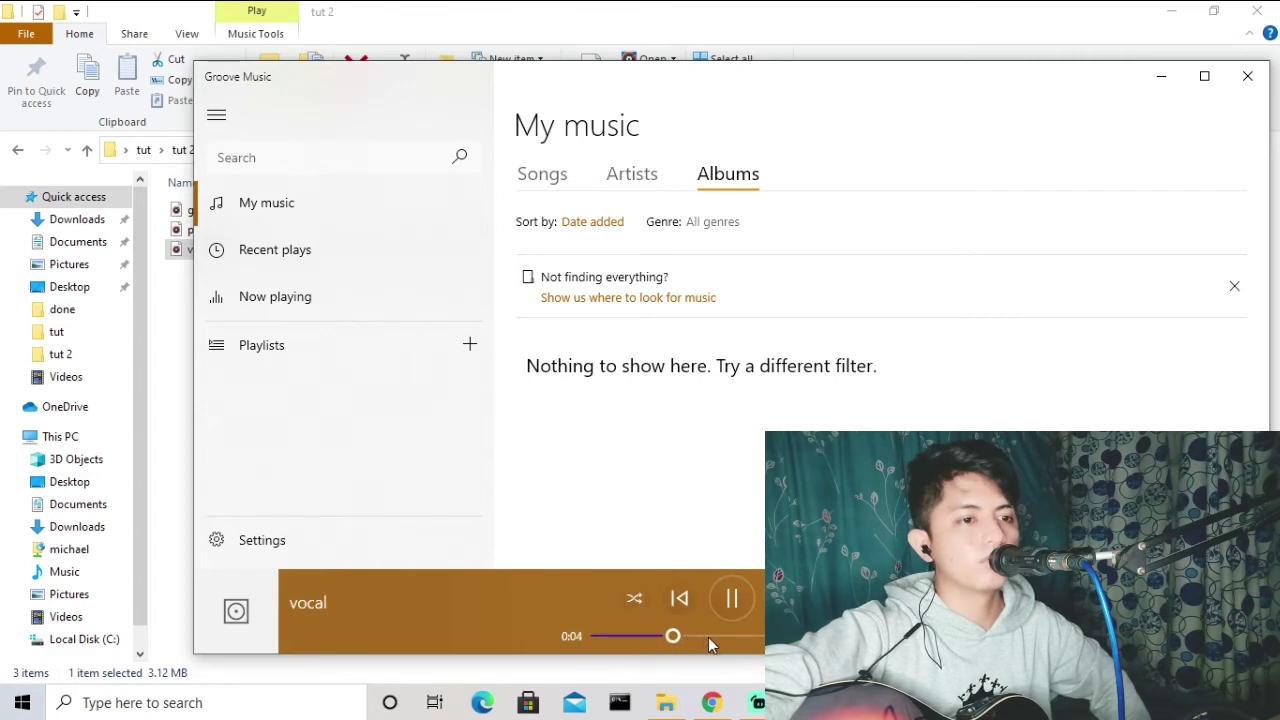
left_click(737, 635)
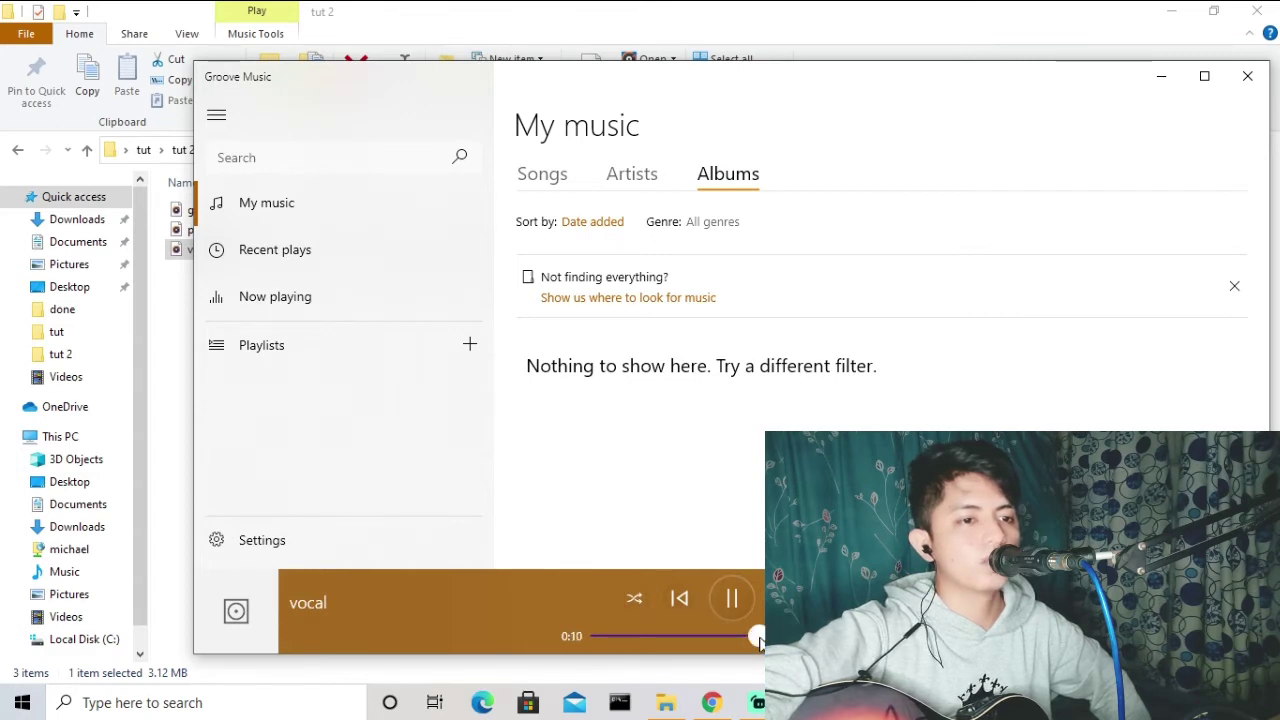
left_click(1245, 85)
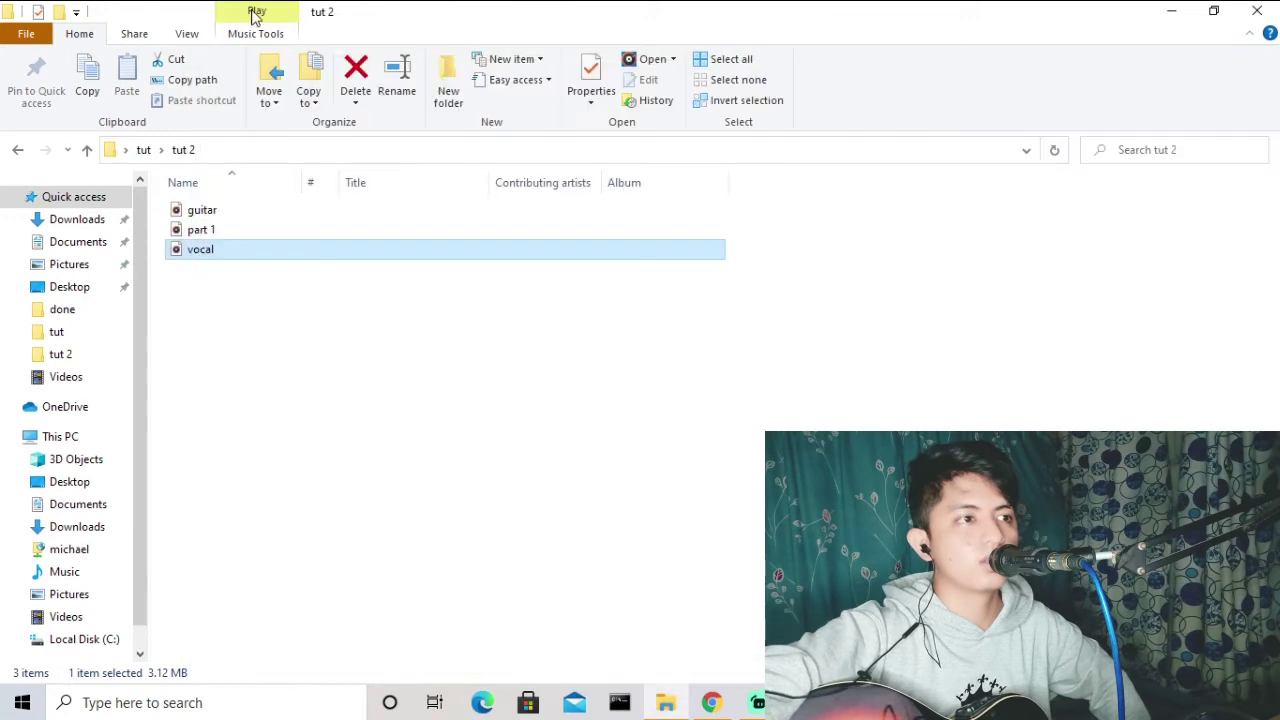
Step: Listen to several parts of the exported guitar file, and close the player and the folder
left_click(260, 217)
double_click(259, 217)
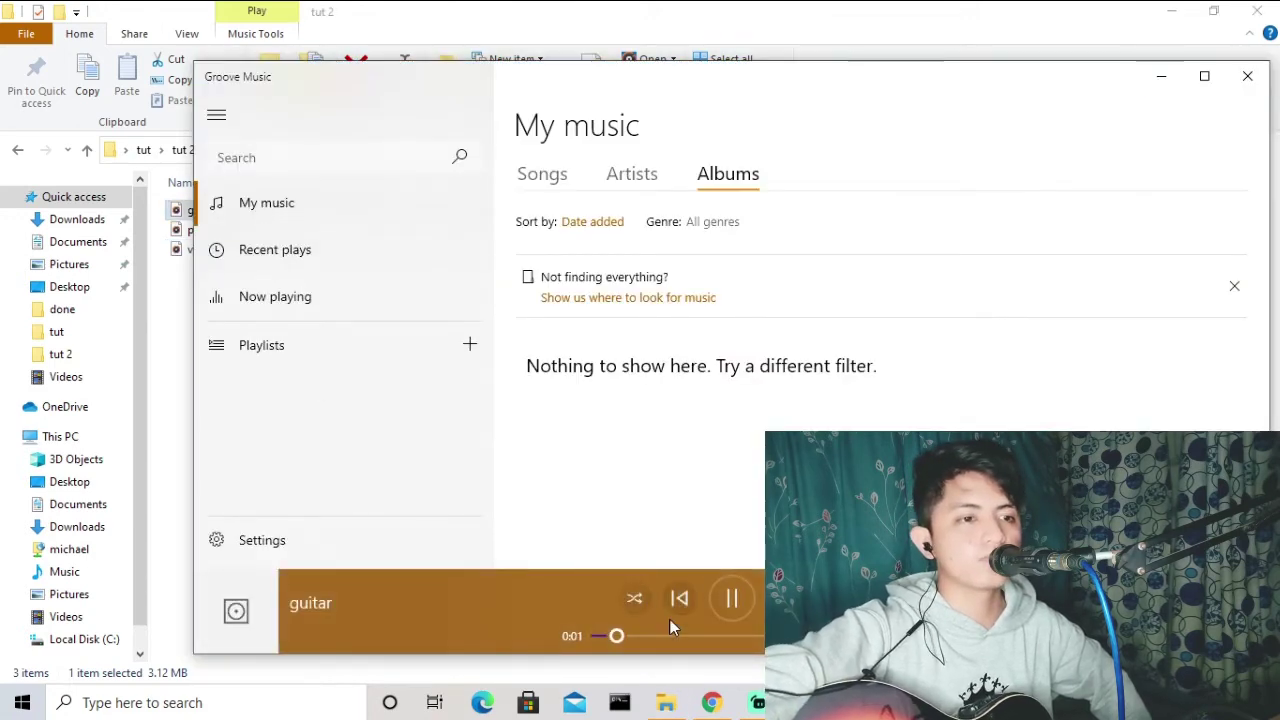
left_click(679, 636)
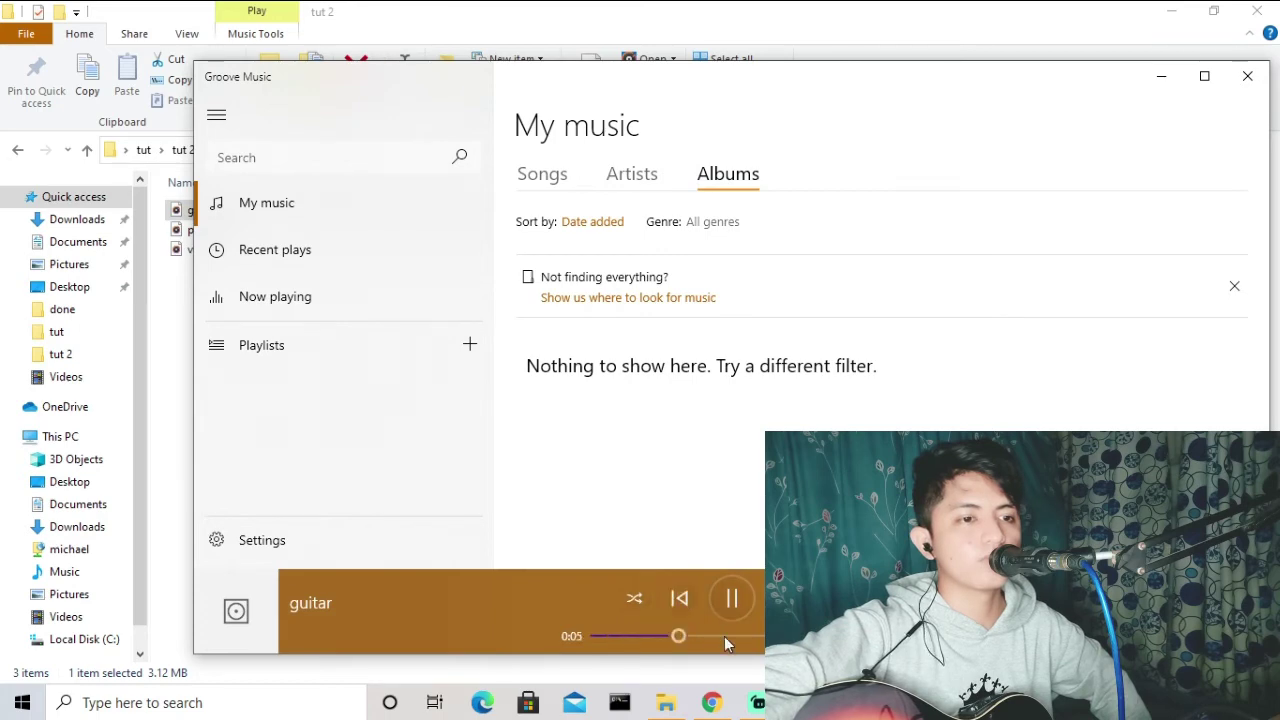
left_click(724, 636)
left_click(800, 636)
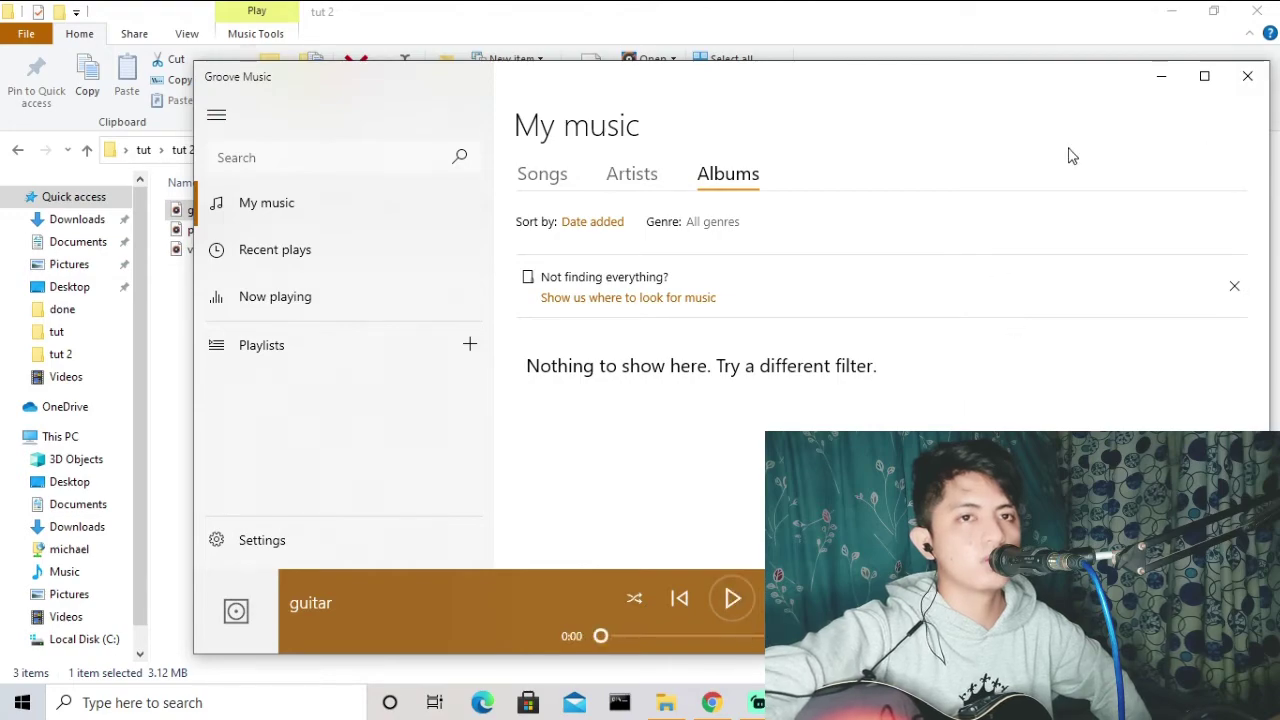
left_click(1240, 88)
left_click(1257, 11)
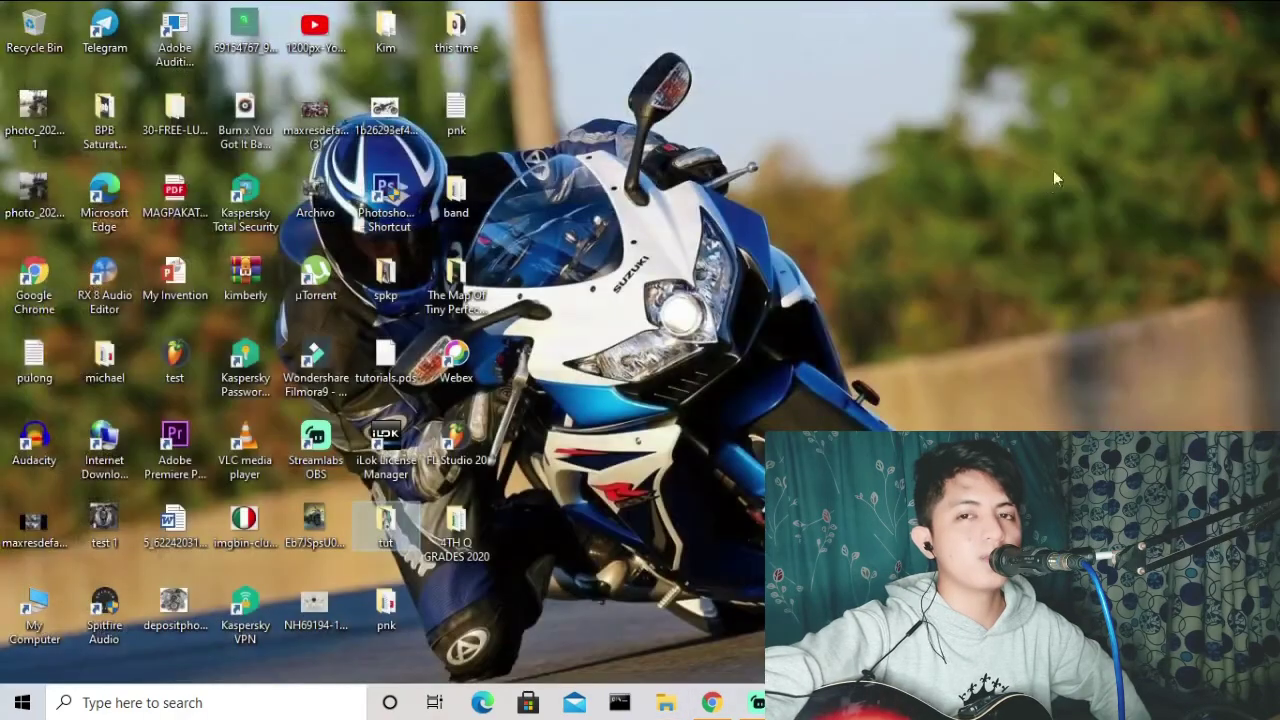
right_click(1045, 177)
left_click(1077, 231)
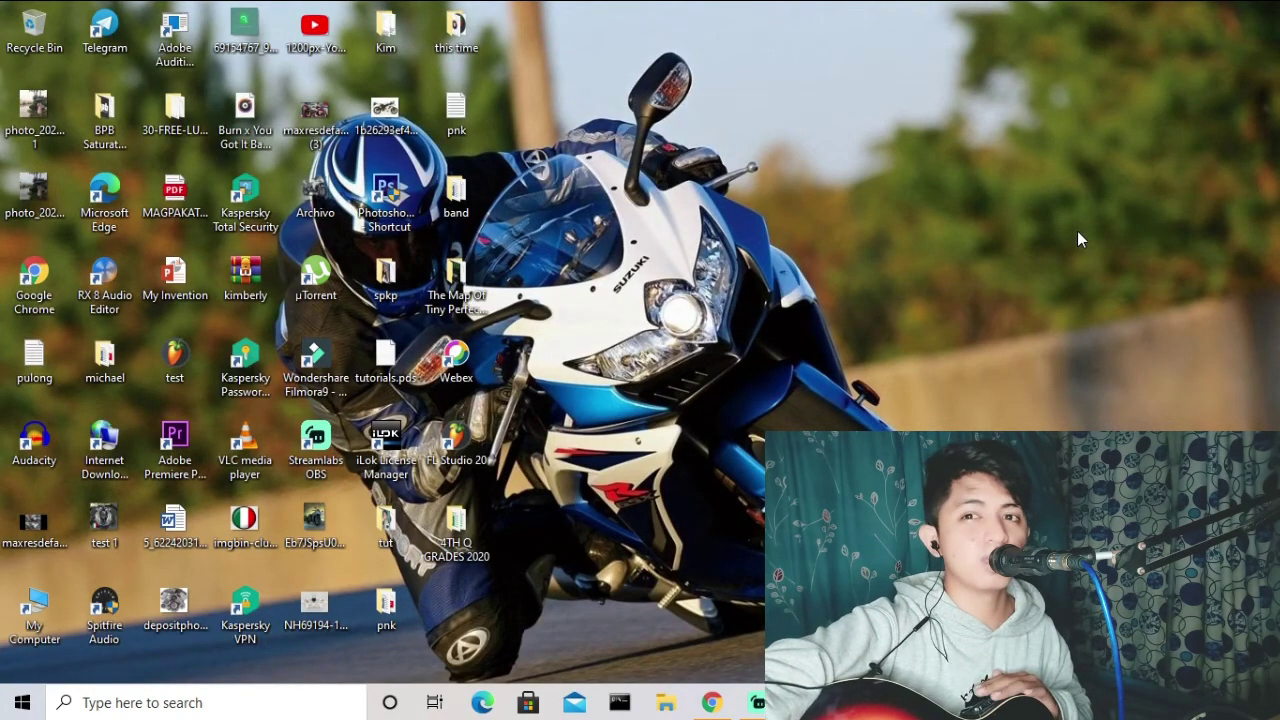
right_click(922, 227)
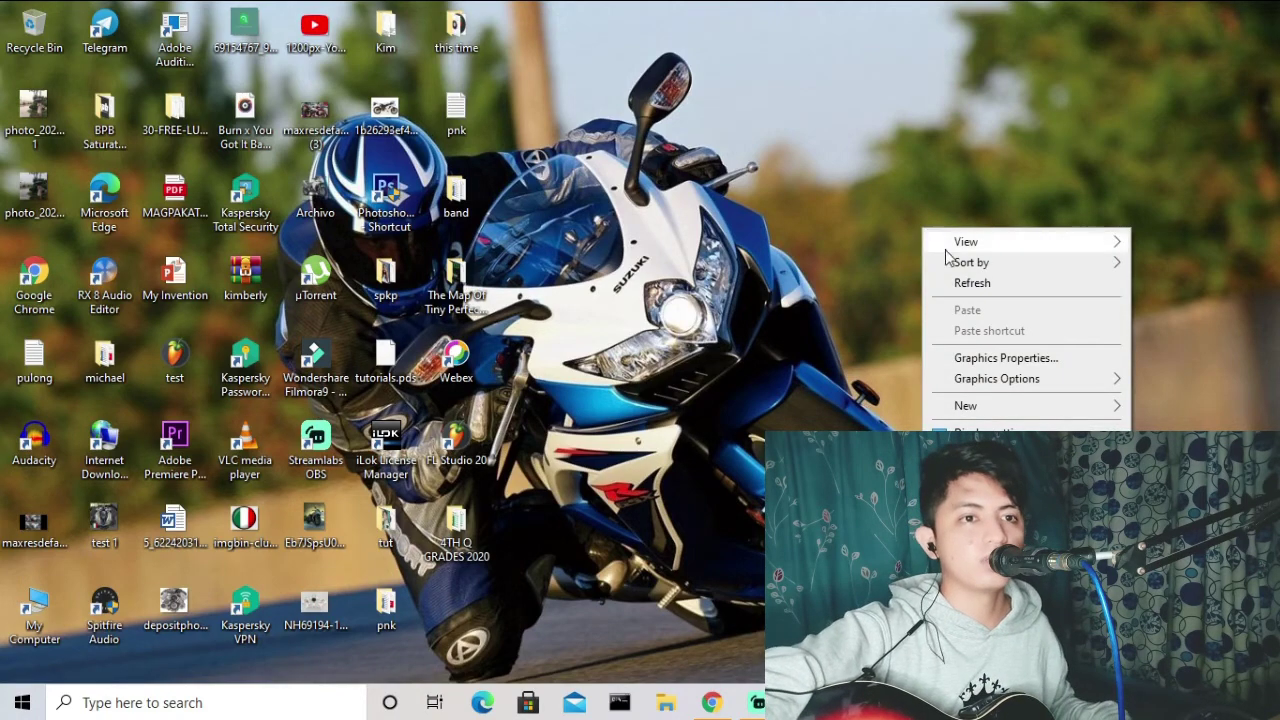
left_click(955, 285)
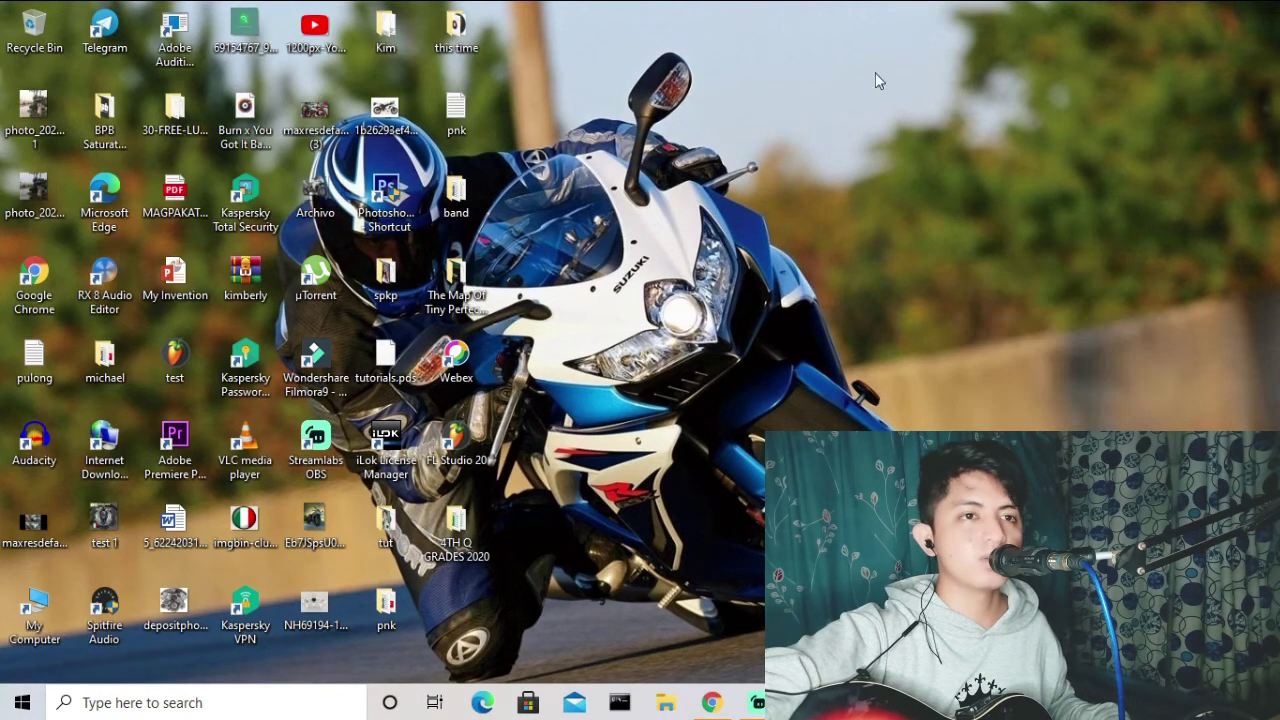
right_click(843, 31)
left_click(879, 85)
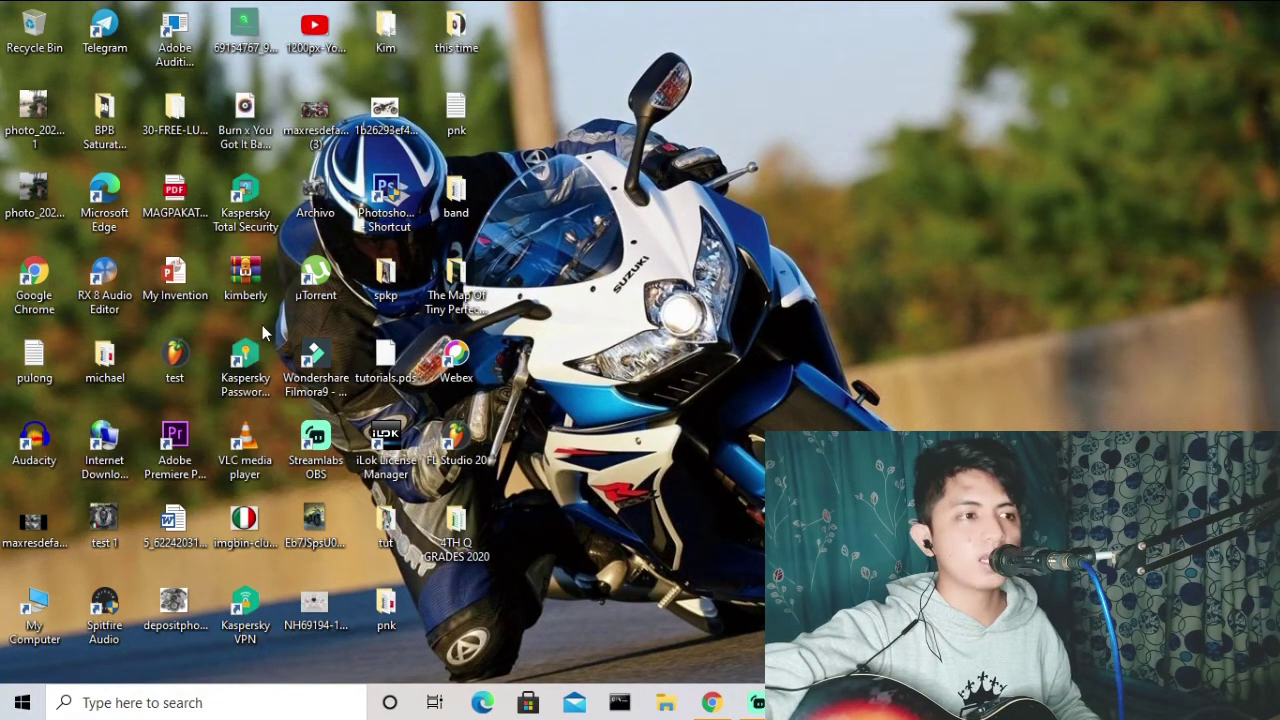
Step: Launch FL Studio 20 and place the vocal file from the tut 2 folder at the start of playlist Track 1
double_click(460, 458)
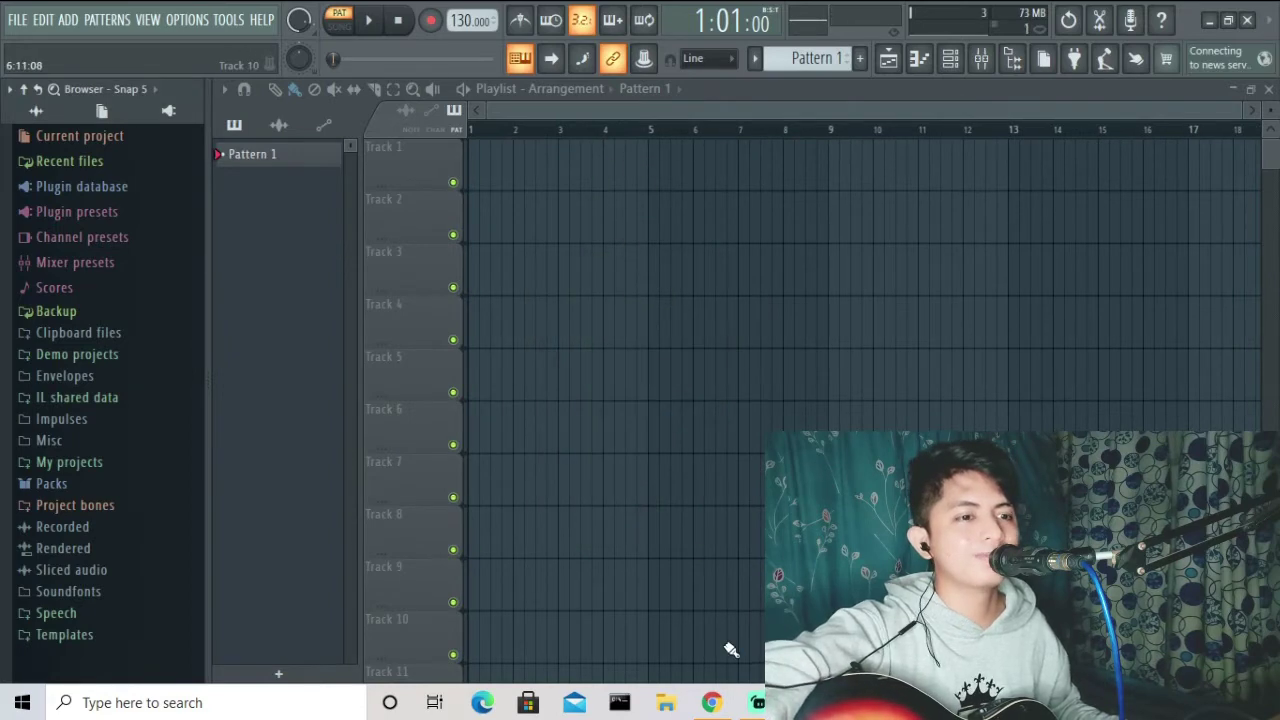
left_click(672, 703)
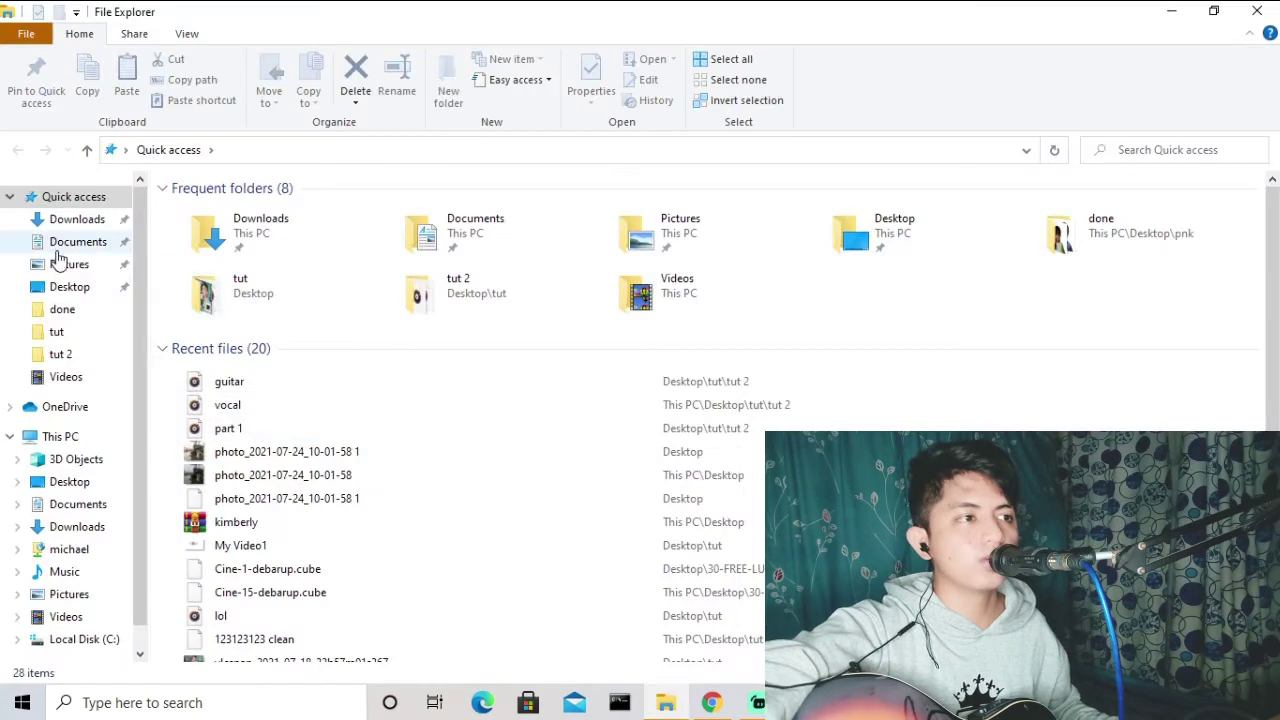
left_click(60, 354)
left_click_drag(290, 12, 951, 177)
left_click_drag(934, 426, 478, 152)
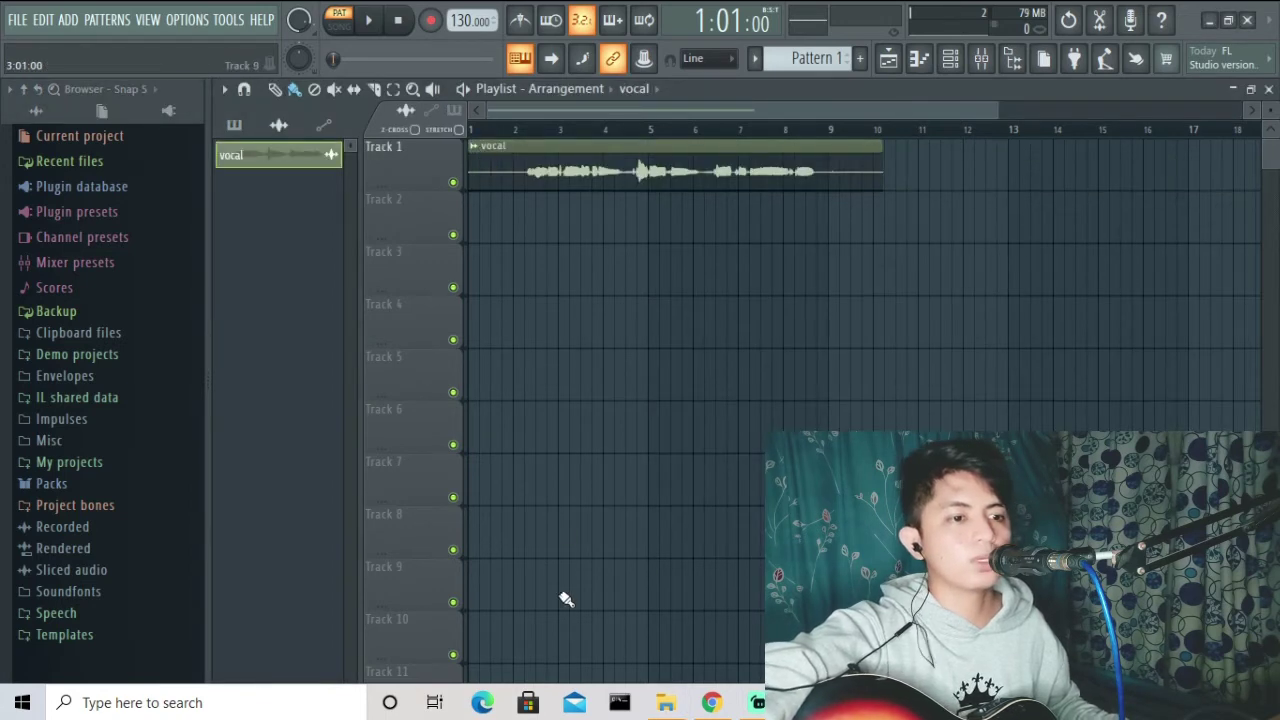
Step: Place the guitar file from the tut 2 folder at the start of playlist Track 2
left_click(662, 702)
left_click(860, 398)
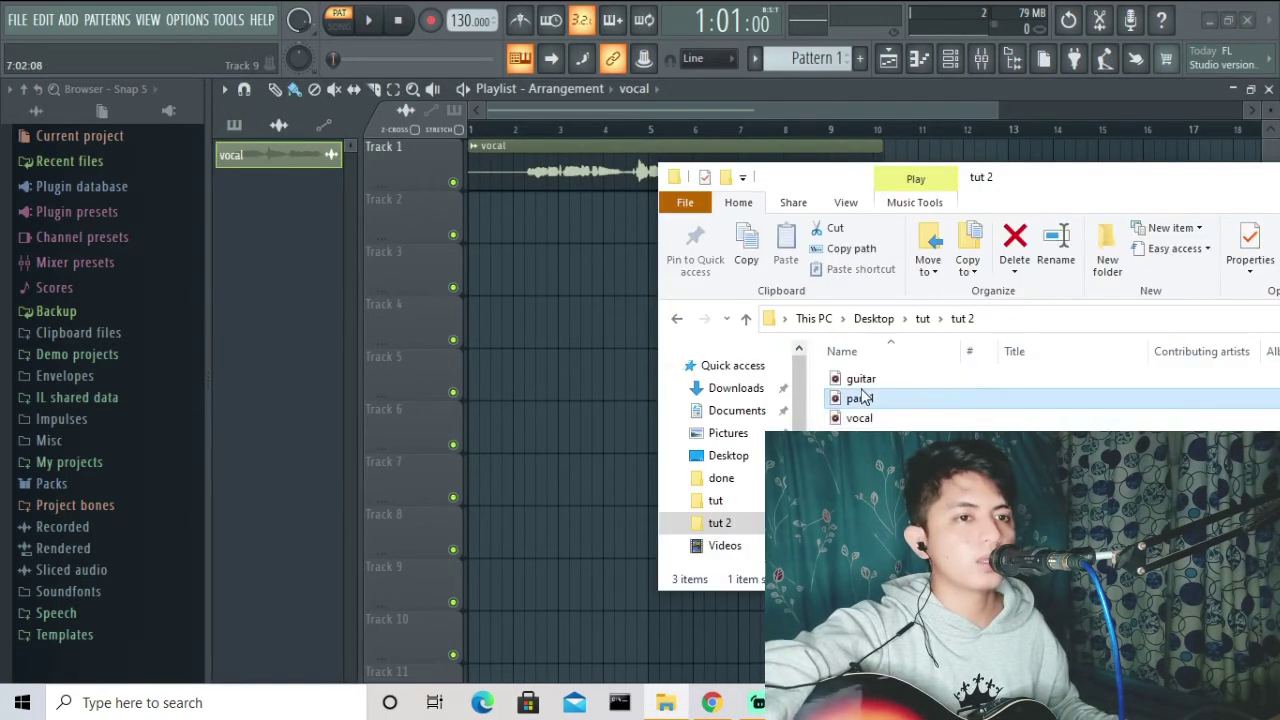
left_click_drag(860, 380, 472, 227)
Step: Set the vocal's playlist track to audio track mode on mixer Insert 2
right_click(433, 158)
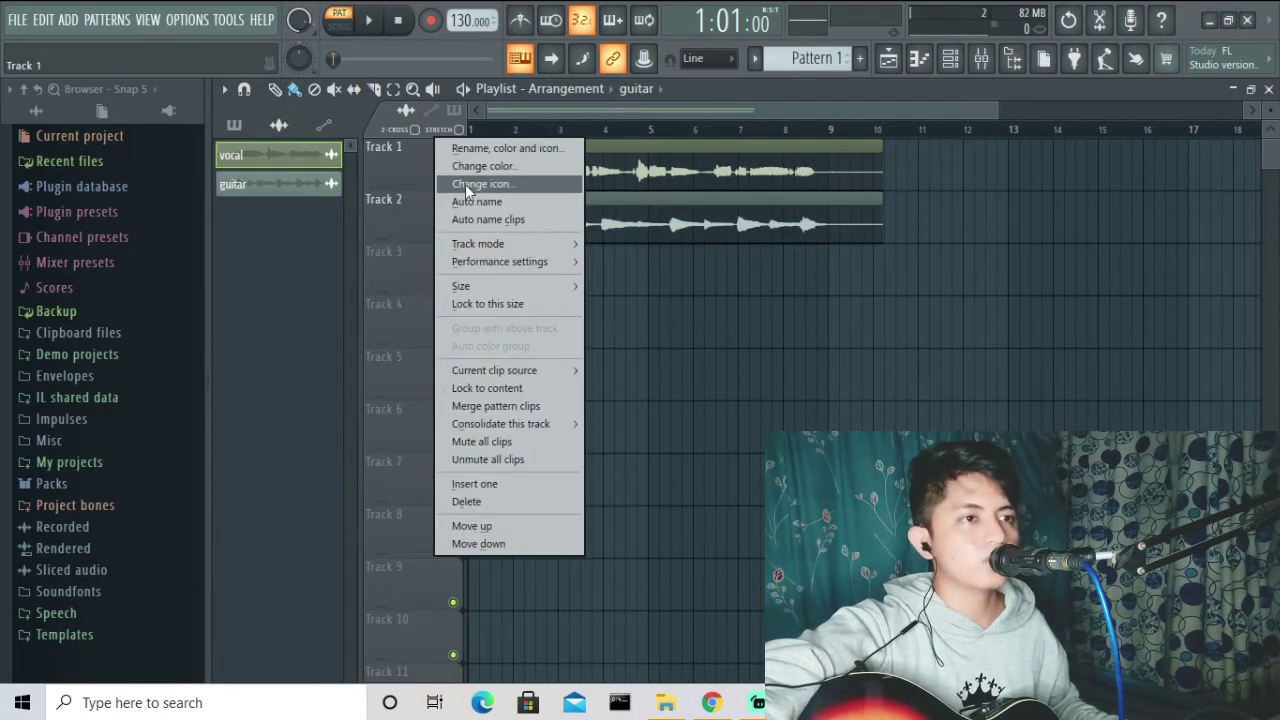
mouse_move(520, 244)
mouse_move(610, 262)
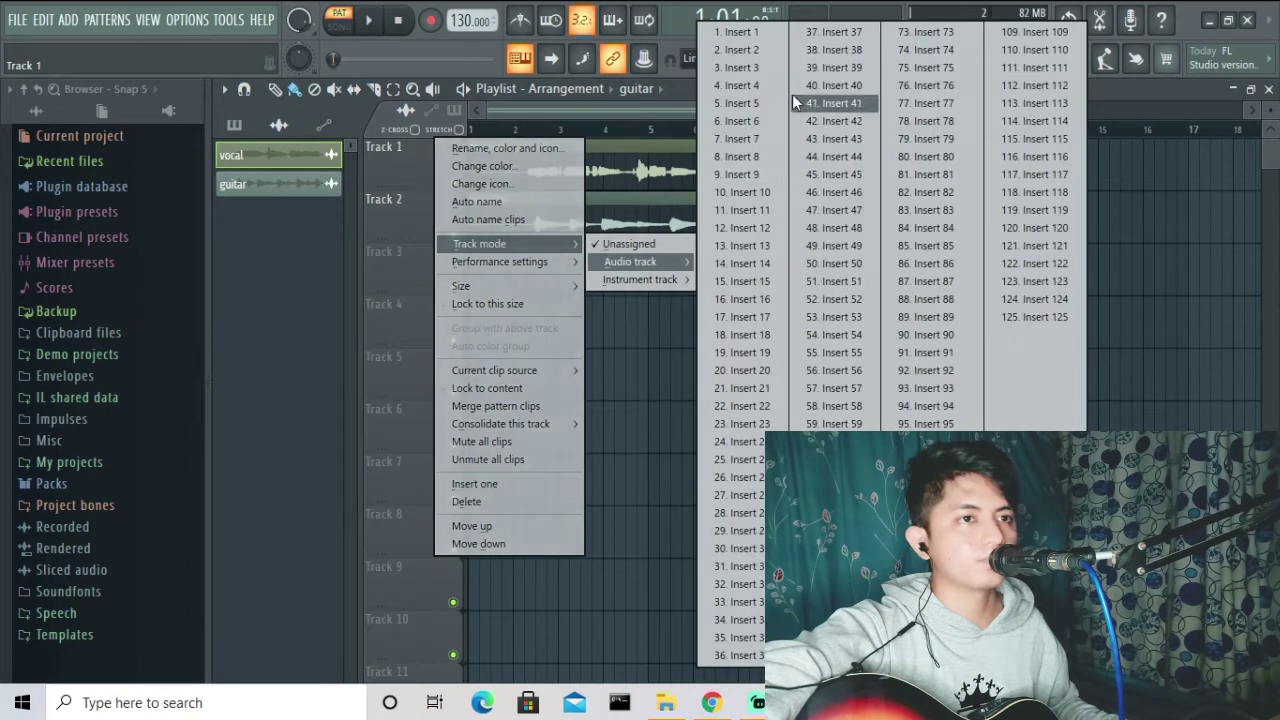
left_click(765, 50)
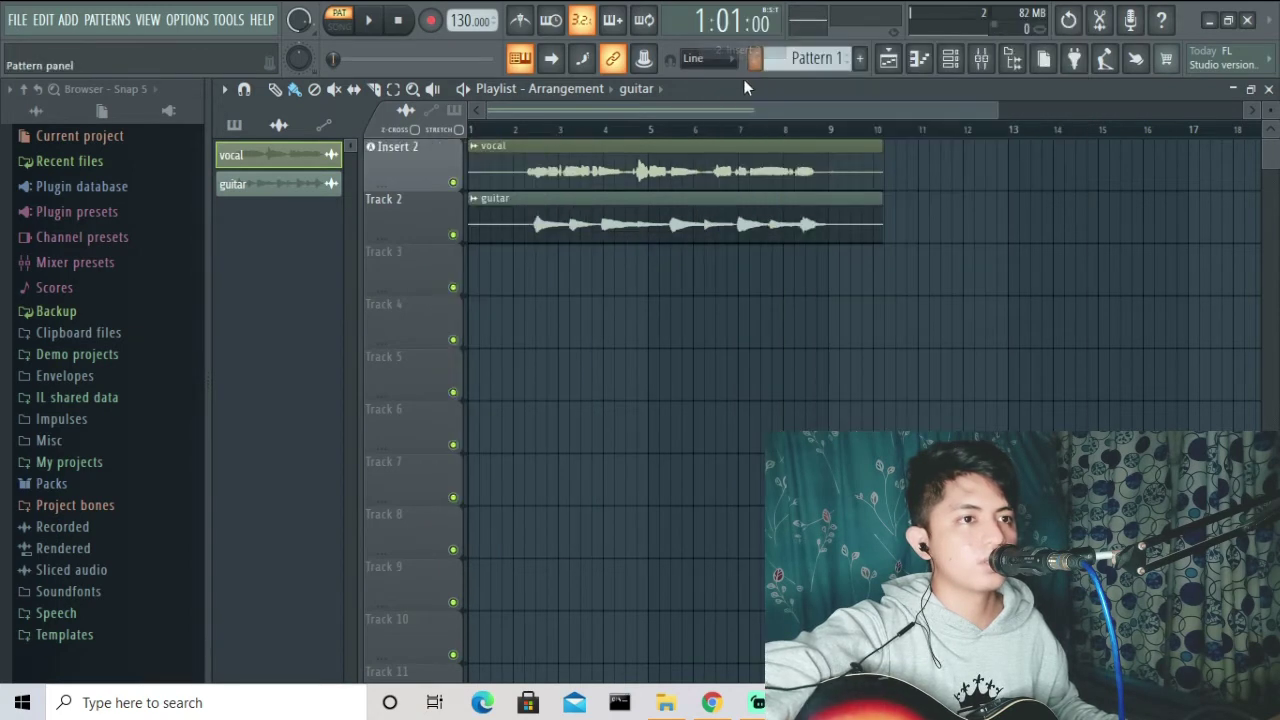
Step: Set the guitar's playlist track to audio track mode on mixer Insert 3
right_click(419, 228)
mouse_move(515, 294)
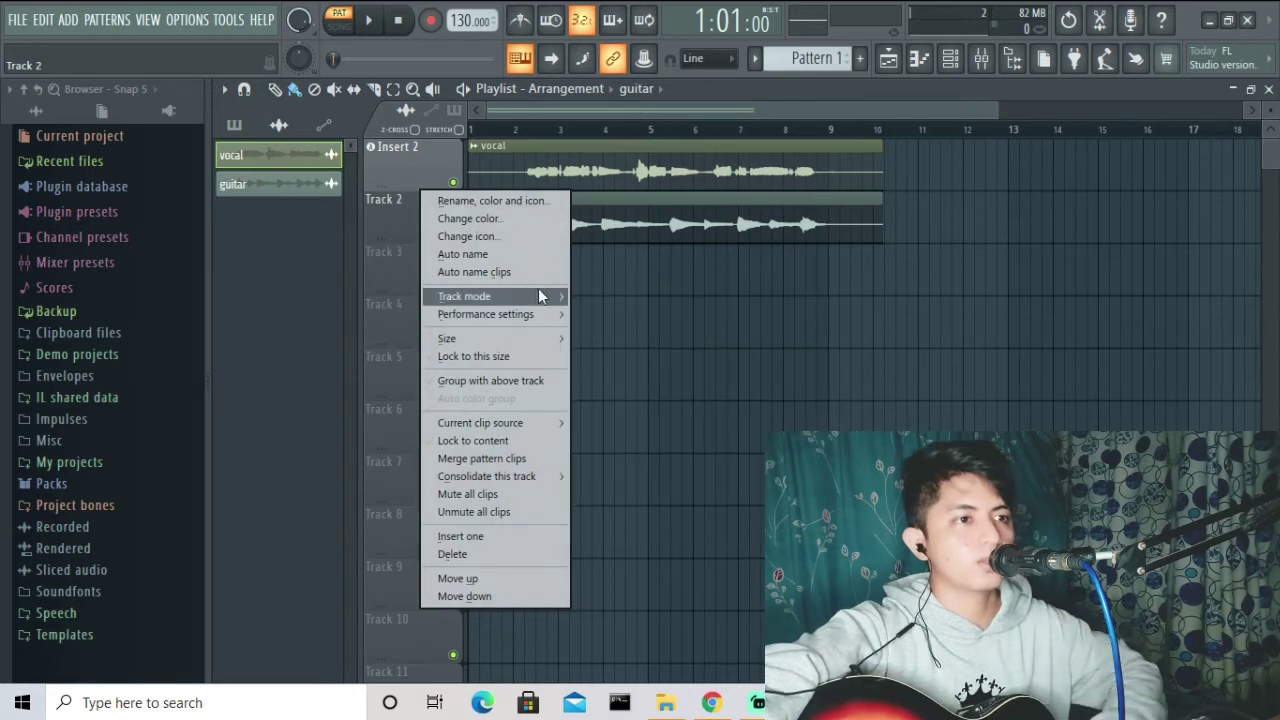
mouse_move(640, 313)
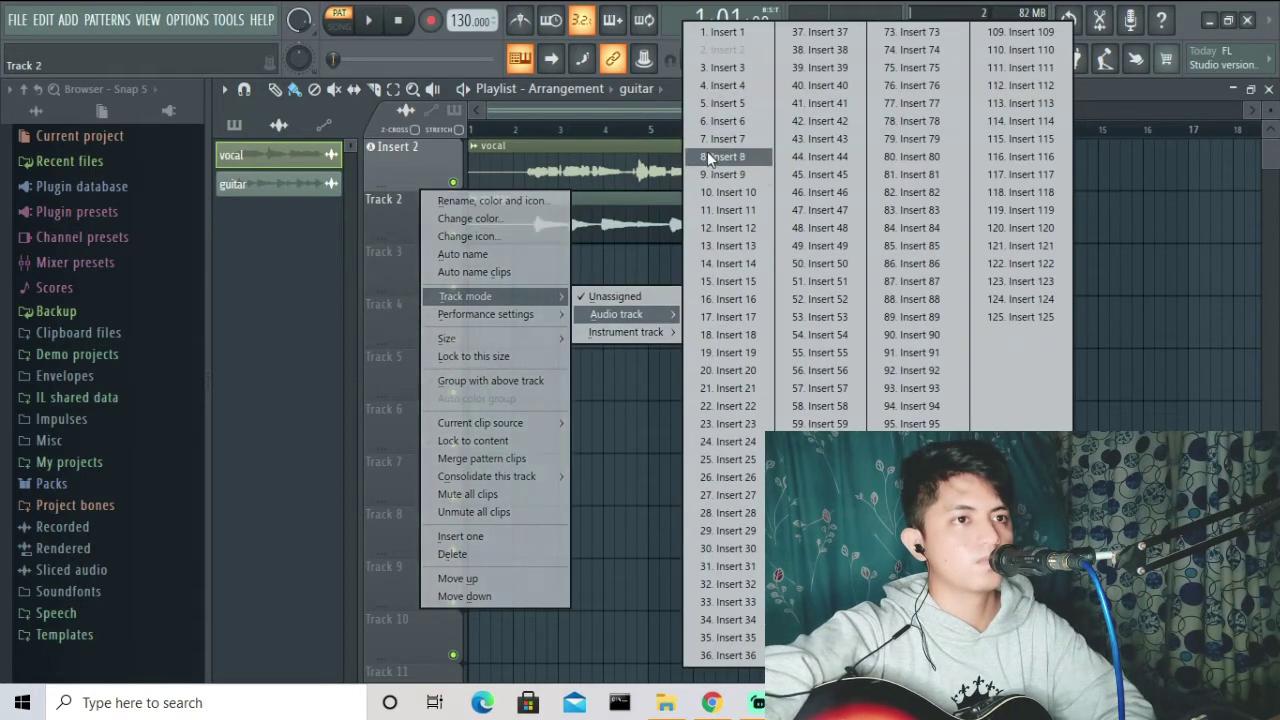
left_click(709, 72)
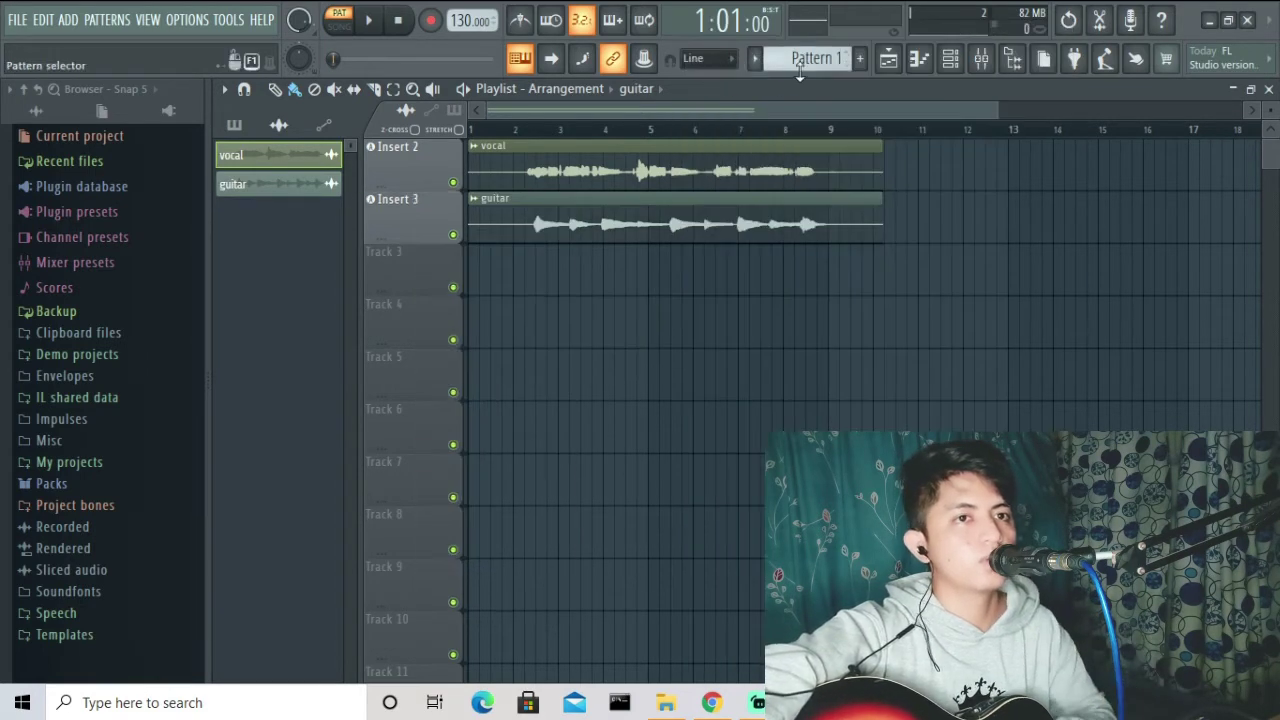
Step: Play the playlist arrangement in song mode with the mixer open, checking the separate vocal and guitar levels on Insert 2 and Insert 3
left_click(980, 58)
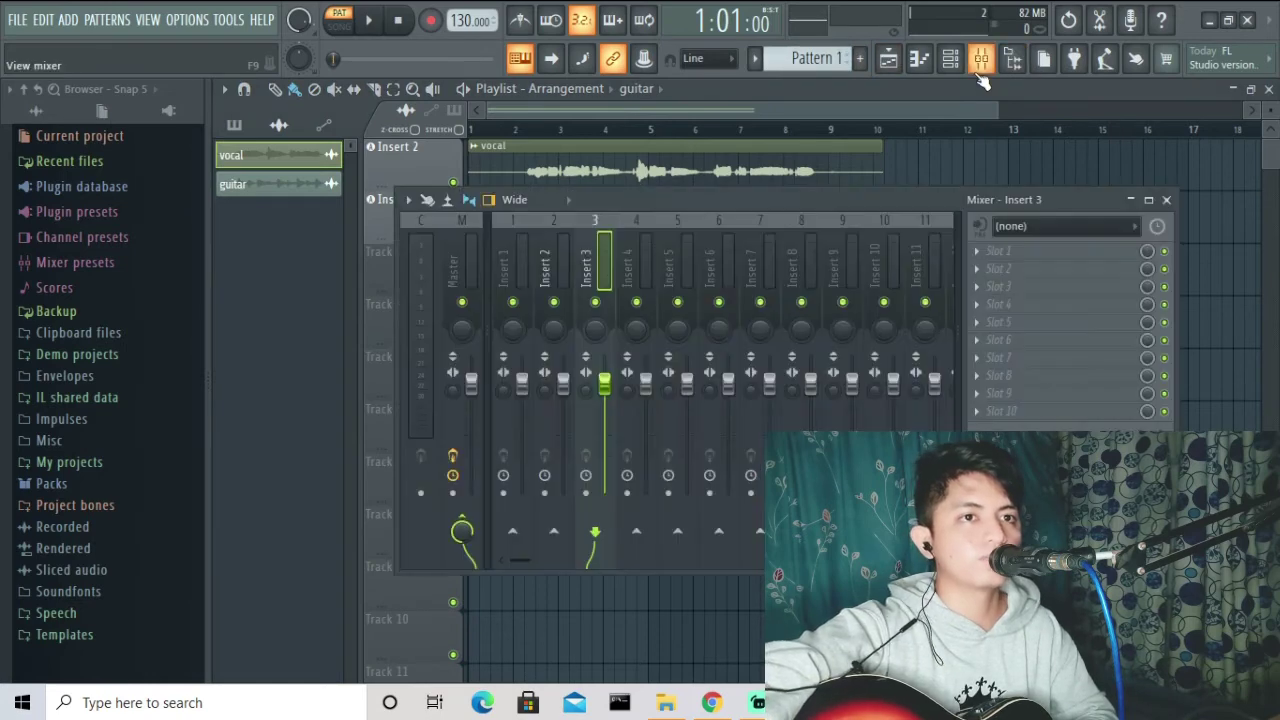
key("space")
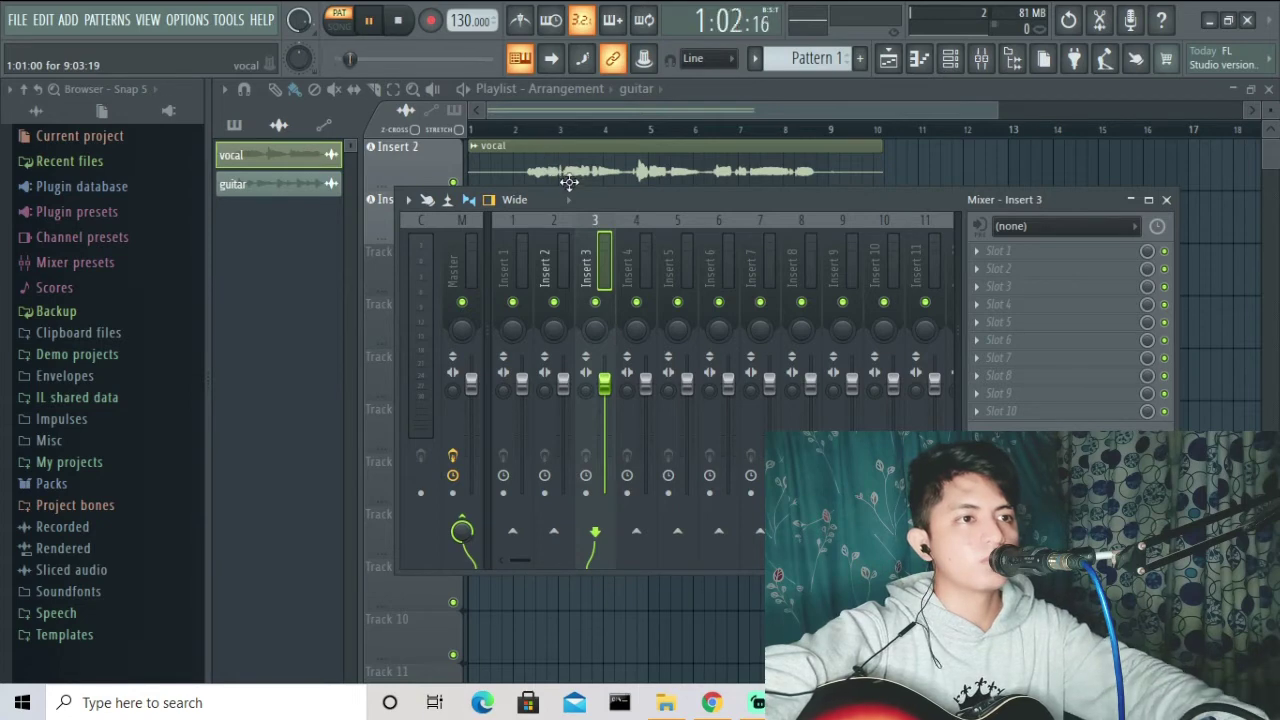
key("space")
left_click_drag(700, 199, 724, 227)
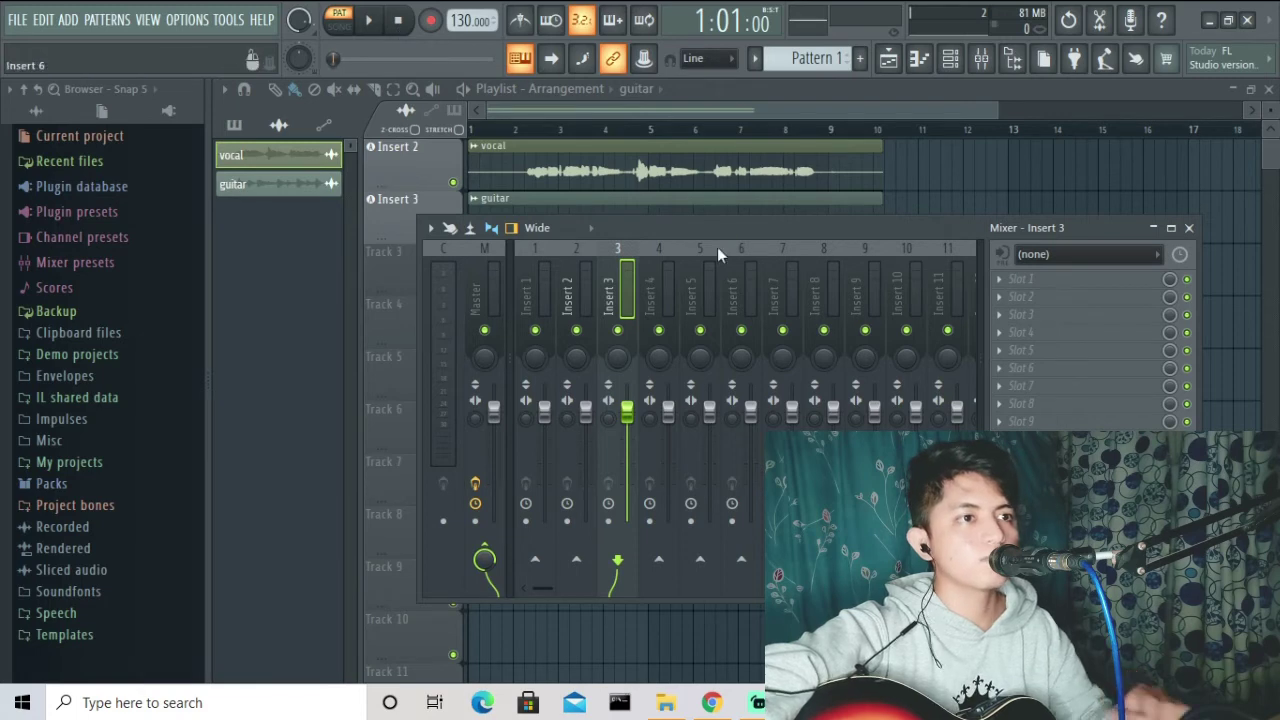
left_click(491, 127)
key("space")
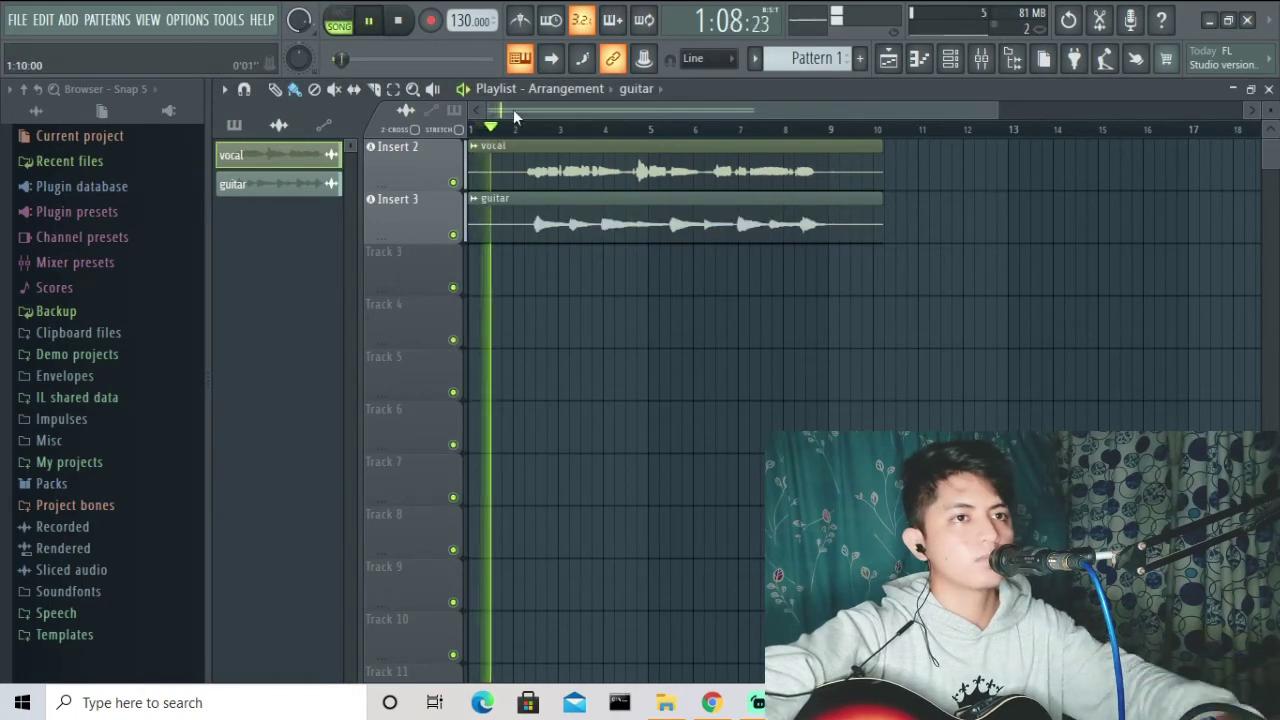
left_click(981, 58)
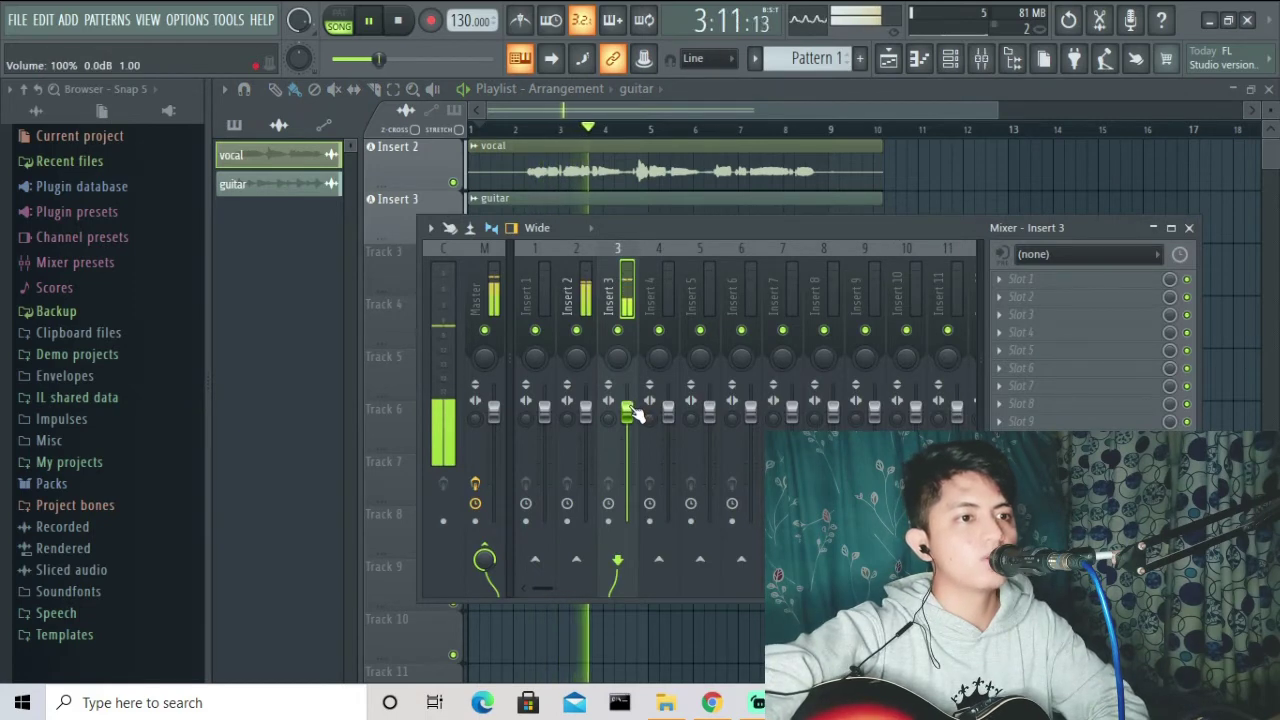
mouse_move(627, 410)
left_mouse_down()
mouse_move(627, 520)
mouse_move(627, 411)
left_mouse_up()
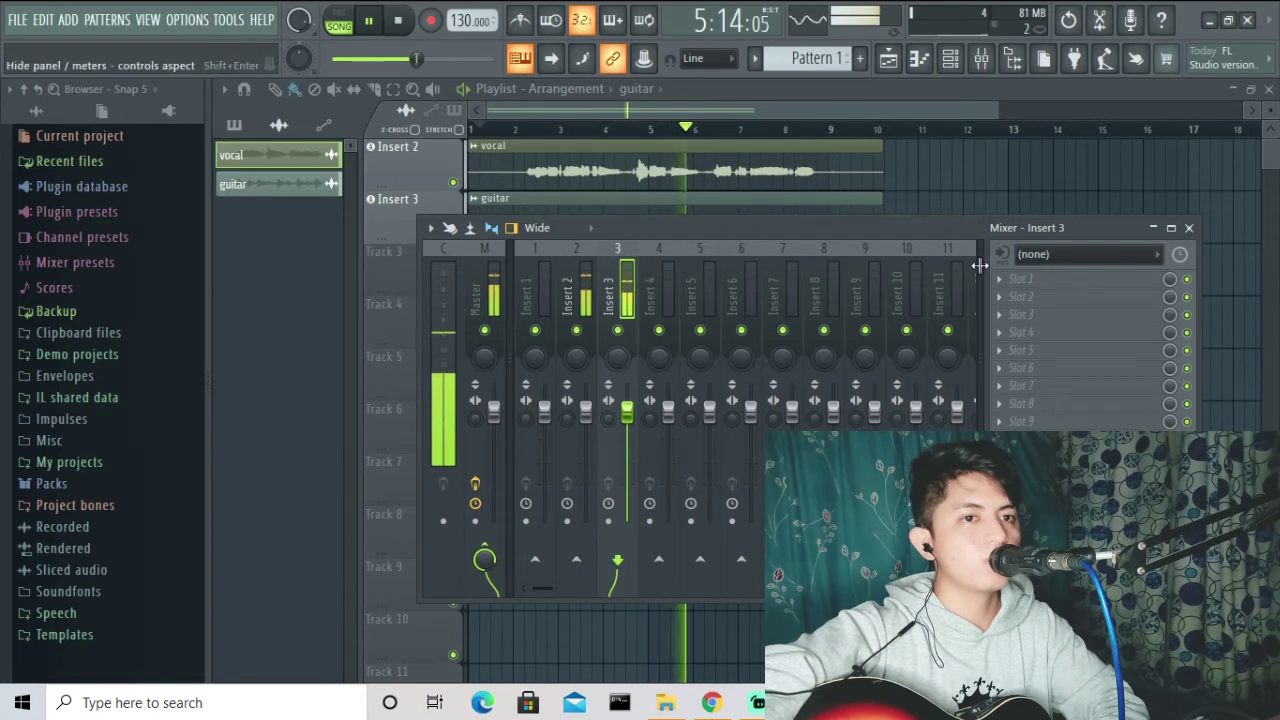
Step: Look at the options of effect slot 1 on mixer Insert 3 and on Insert 2 without loading an effect
left_click(1013, 280)
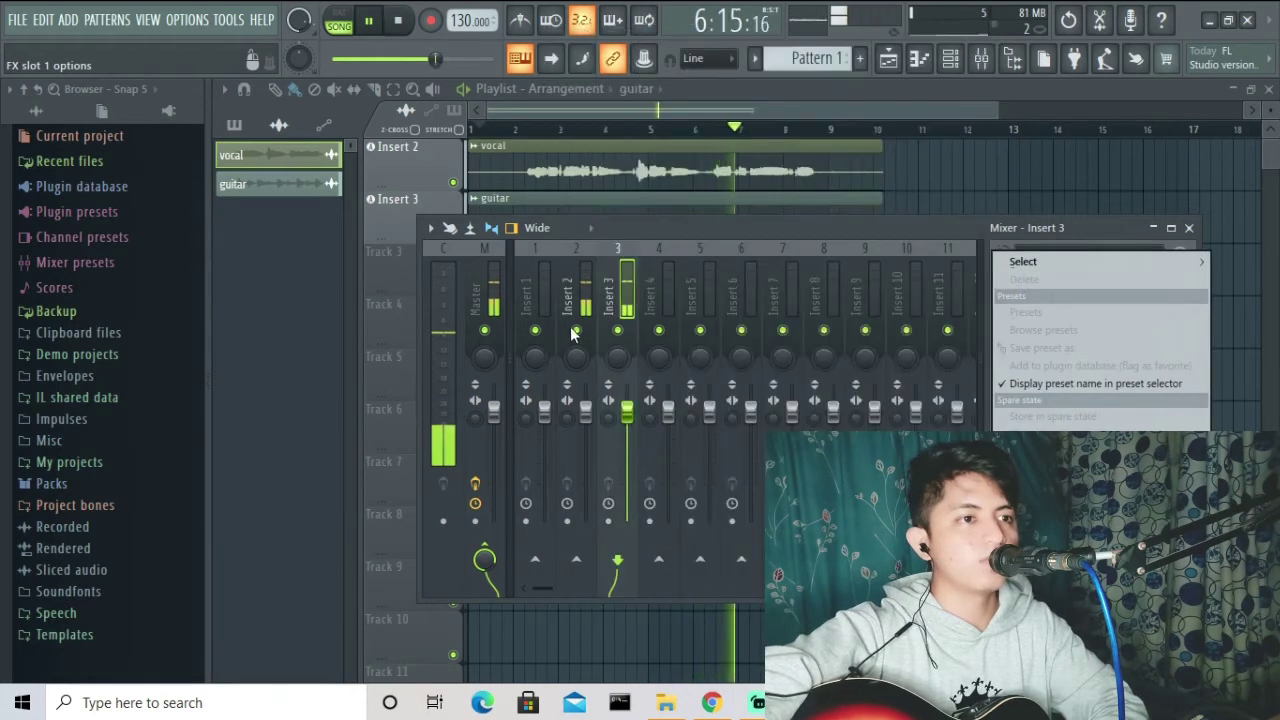
left_click(573, 333)
left_click(580, 310)
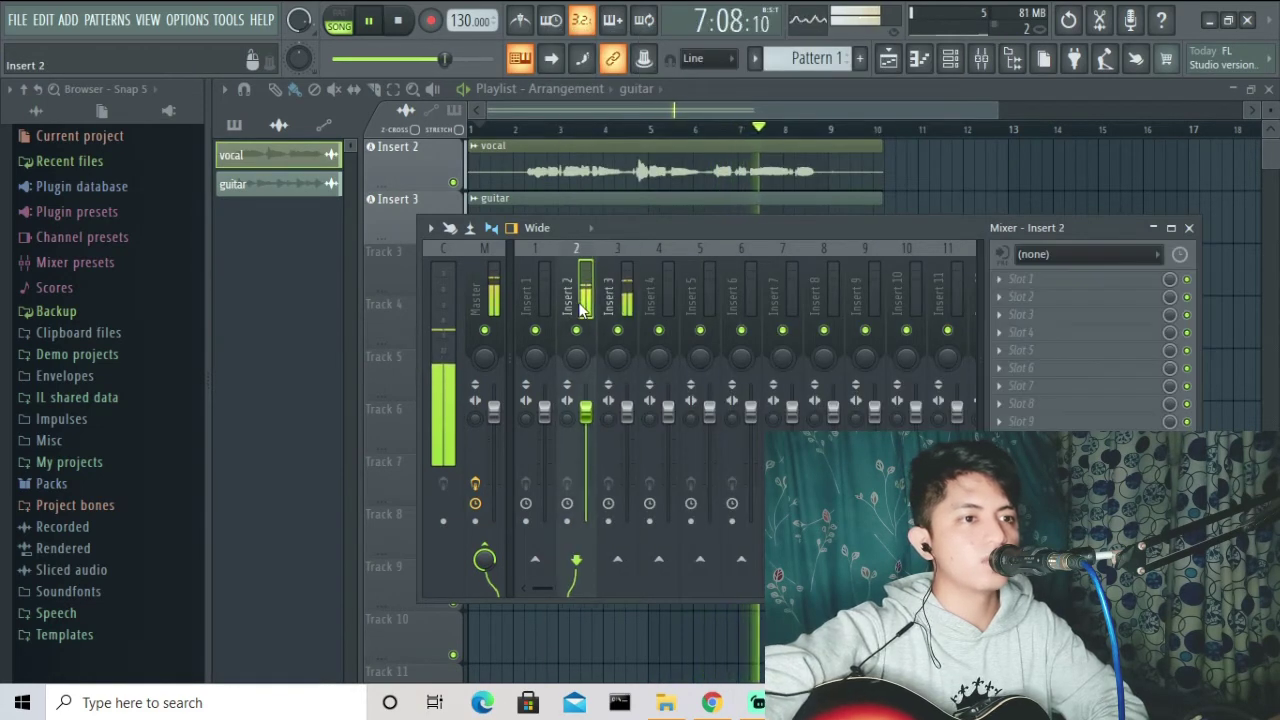
left_click(1016, 284)
key("Escape")
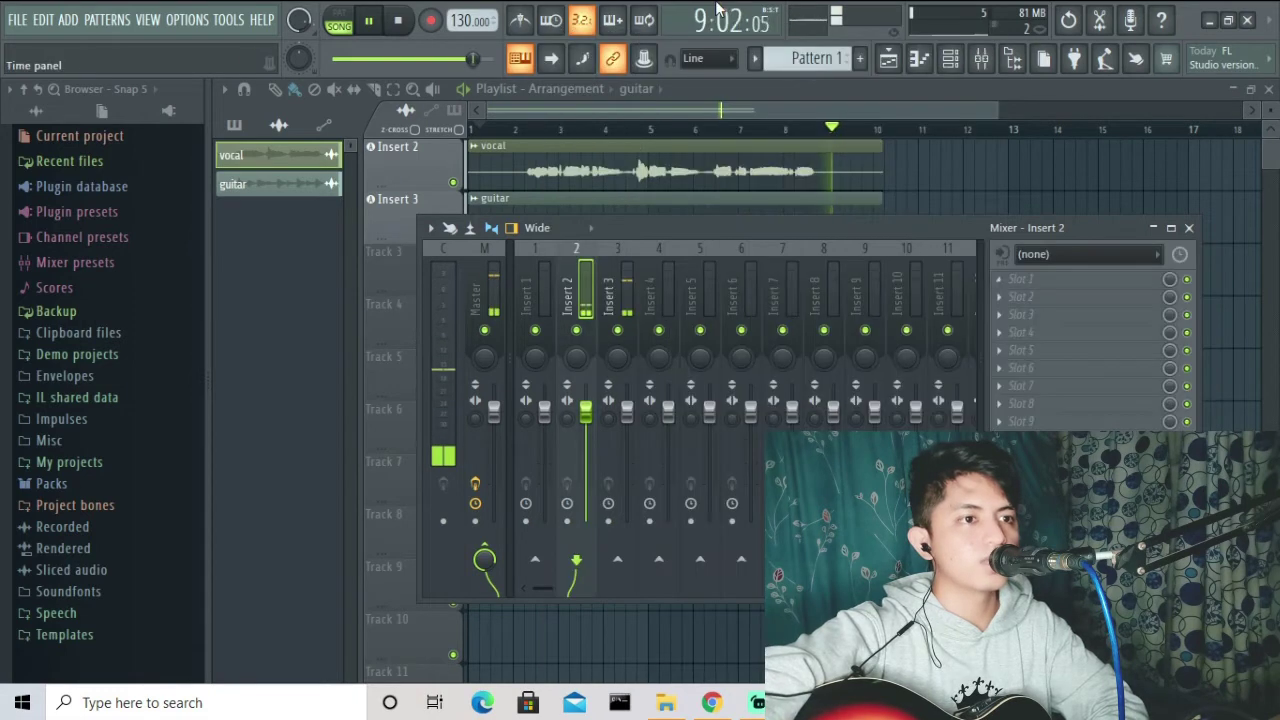
Step: Close the mixer and exit FL Studio without saving the changes to untitled.flp
left_click(1188, 228)
left_click(1247, 20)
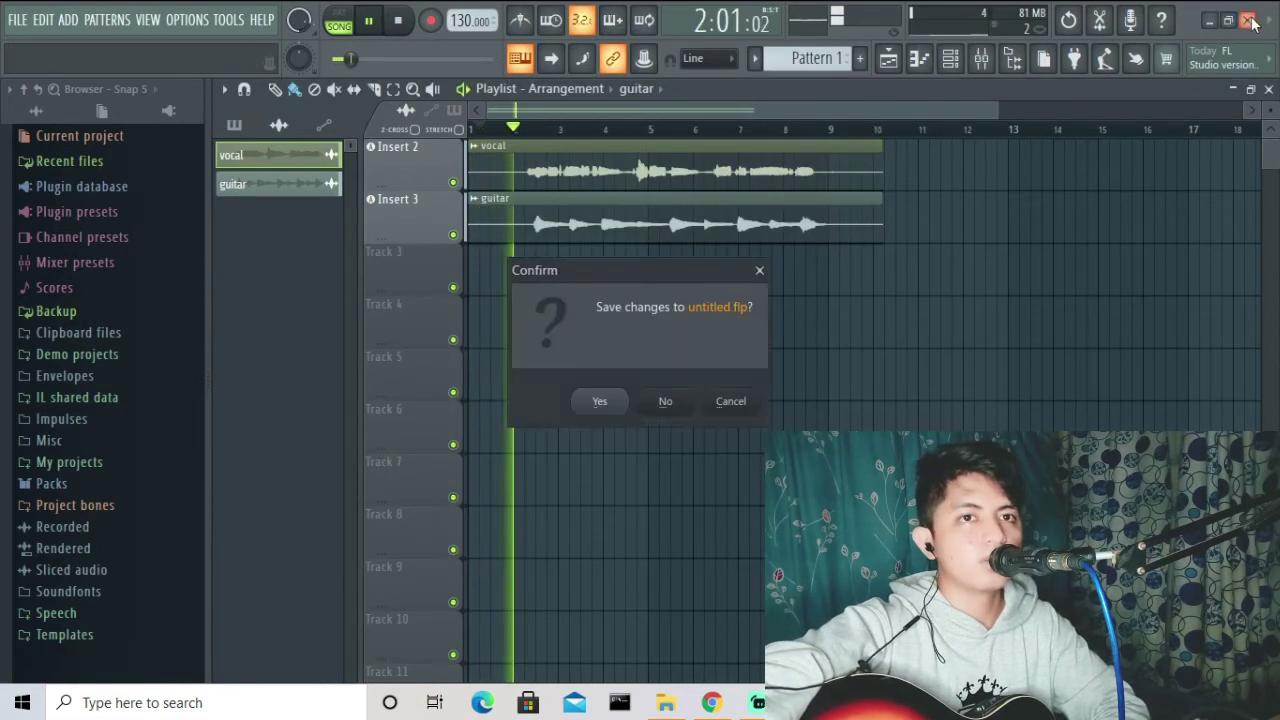
left_click(690, 401)
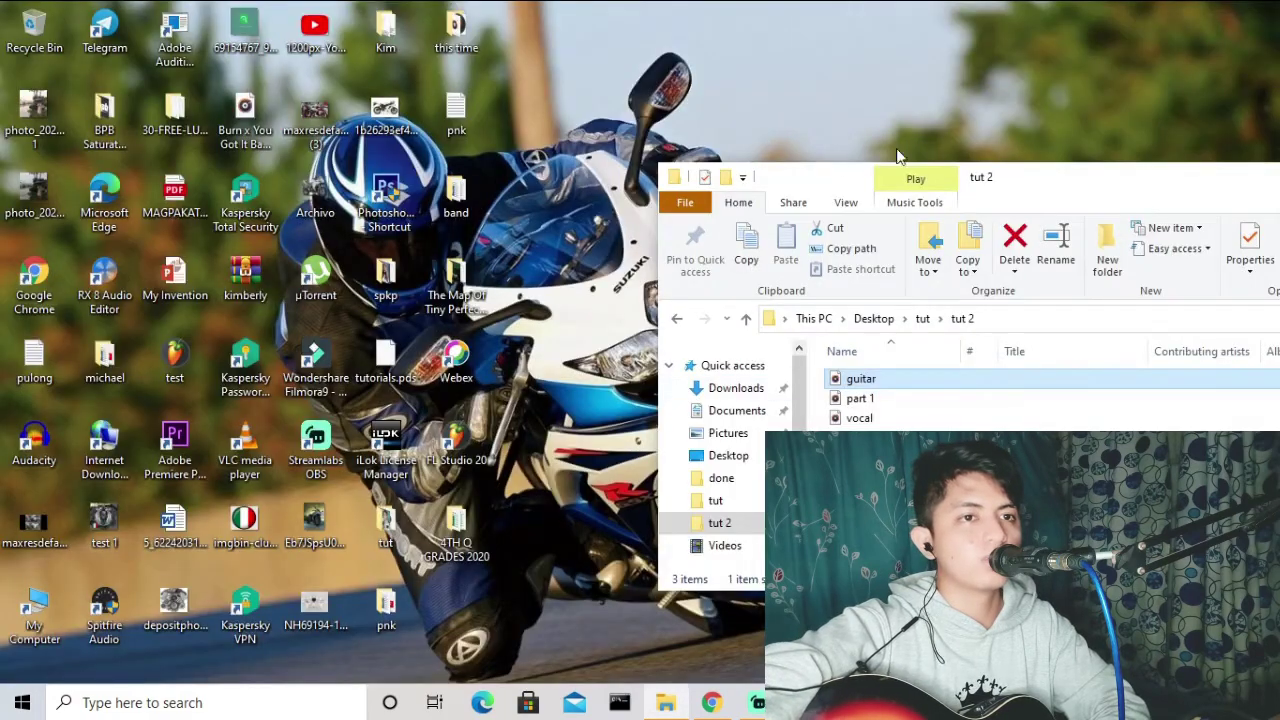
Step: Bring the tut 2 folder window fully into view on the desktop and close it
left_click_drag(1047, 193, 920, 321)
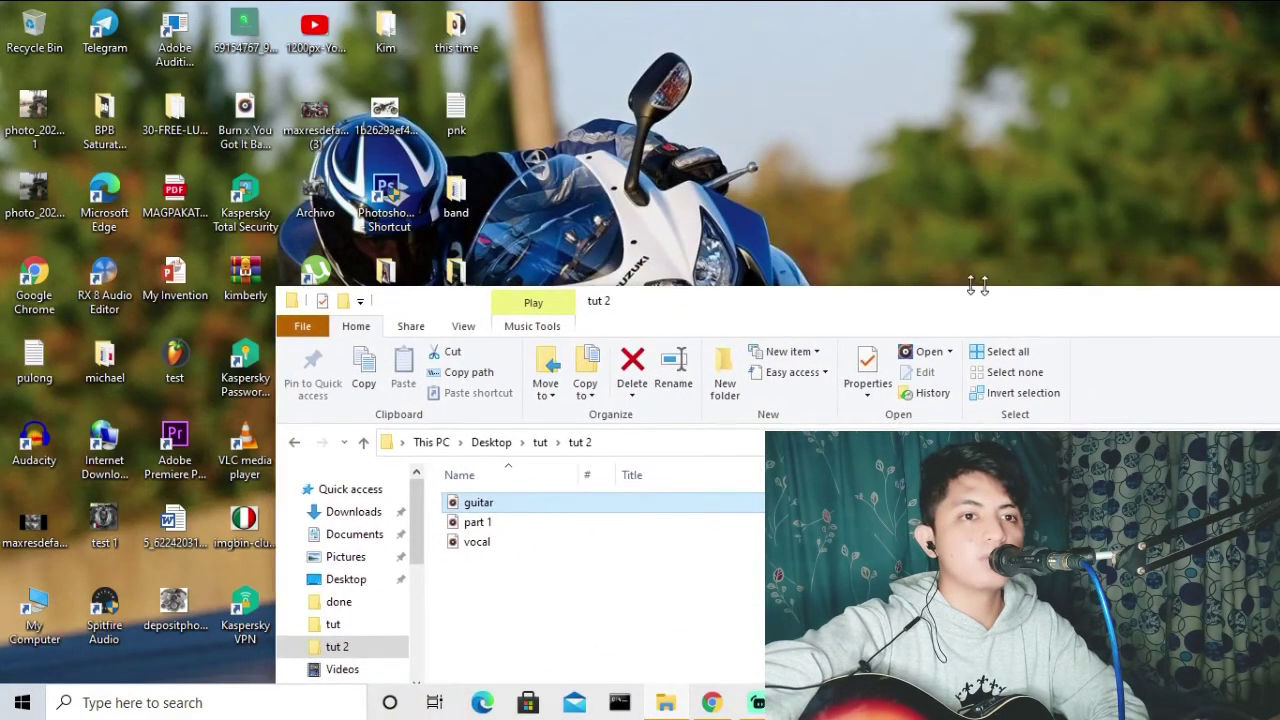
left_click_drag(1102, 312, 620, 251)
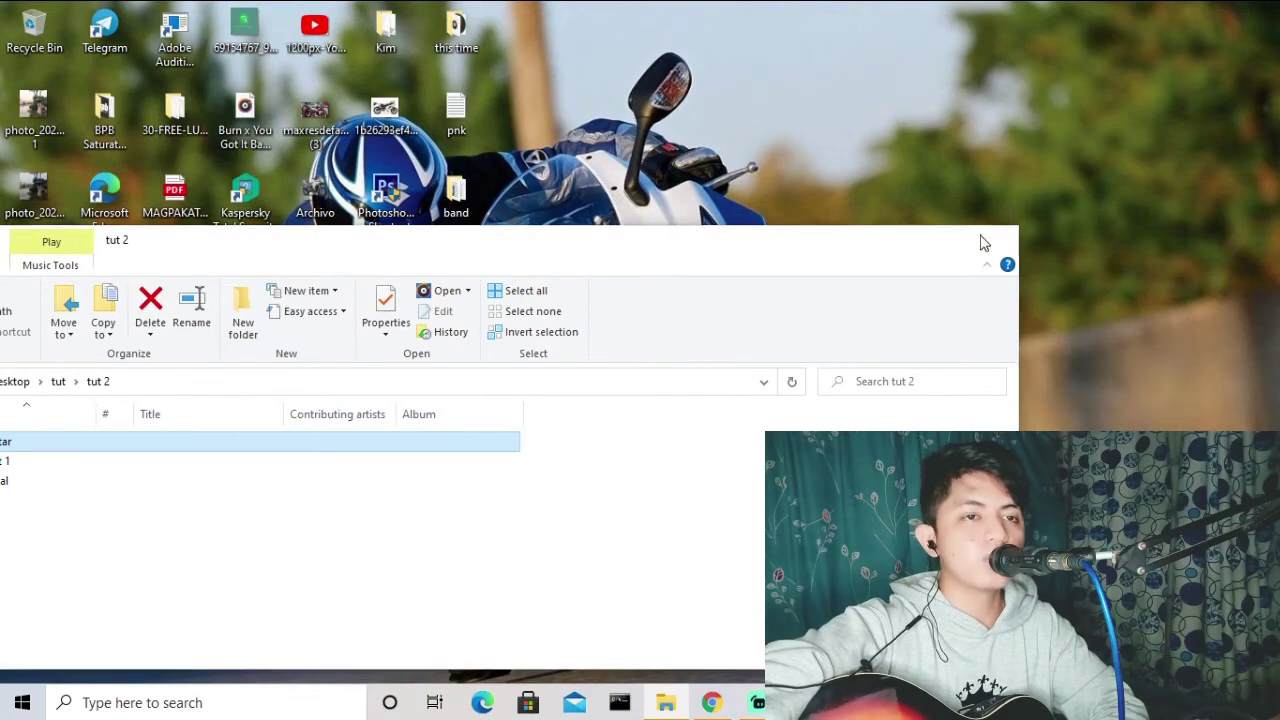
left_click(996, 239)
right_click(914, 213)
left_click(971, 271)
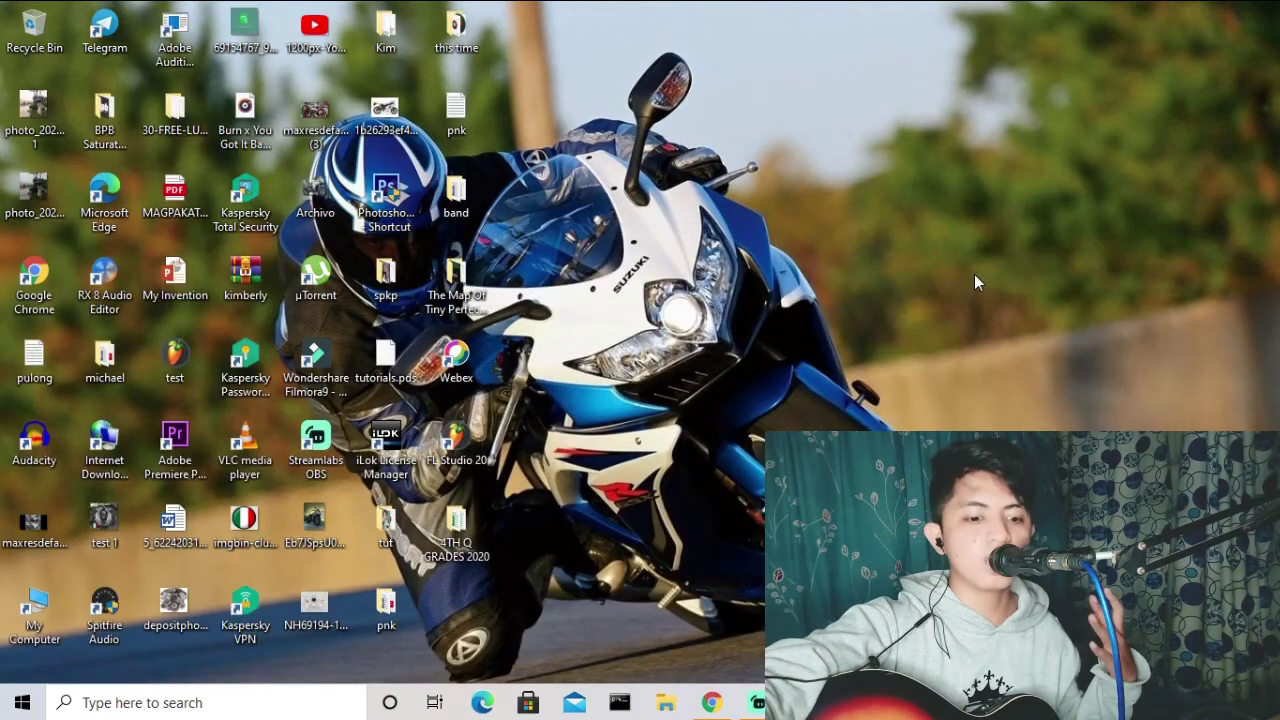